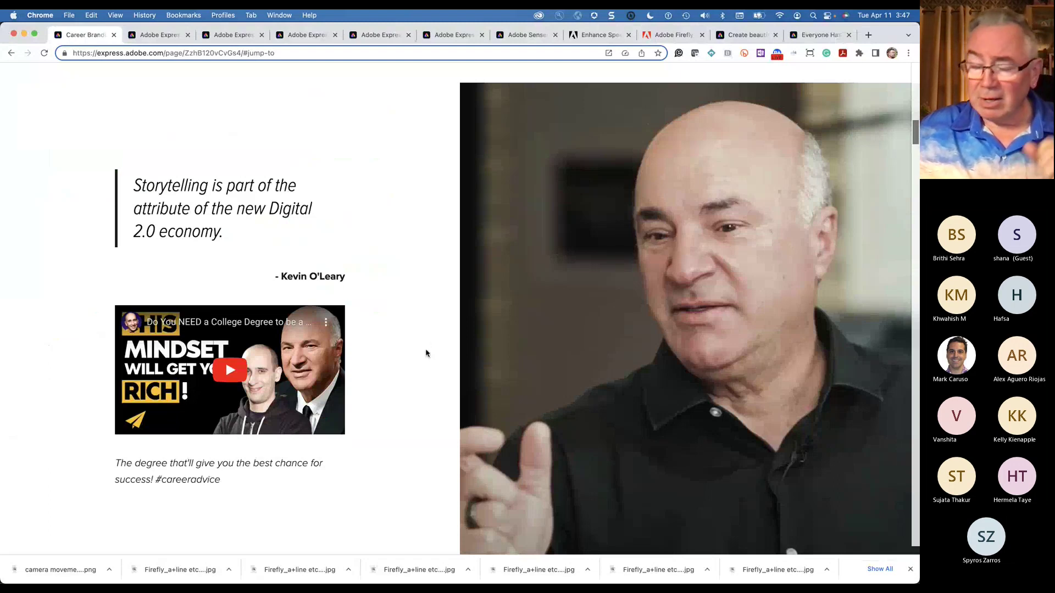
# Read the career page from the Kevin O'Leary quote through the Digital Literacy section.
pyautogui.scroll(-7, 426, 354)
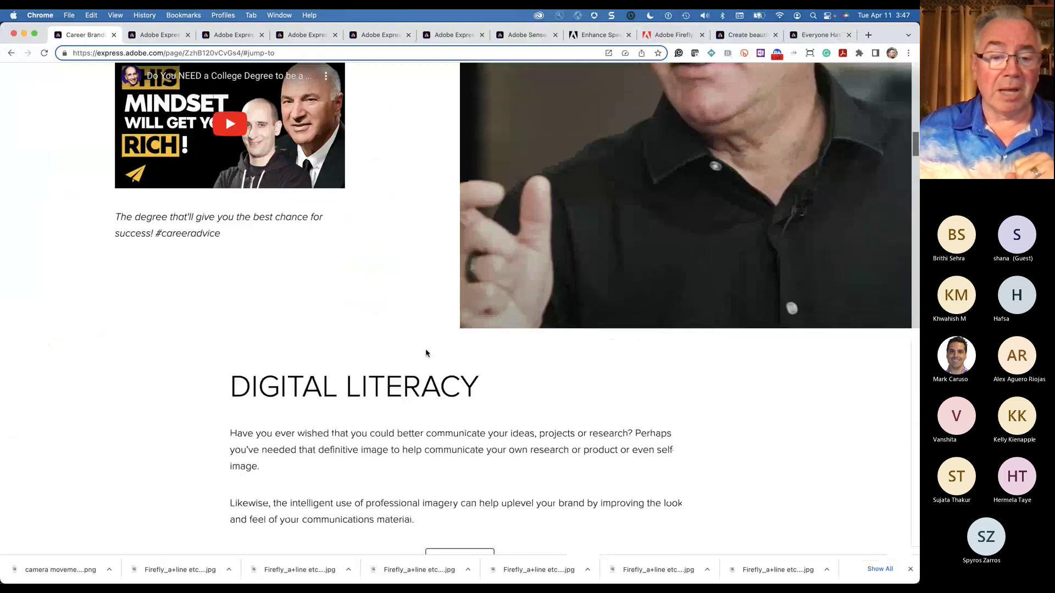
pyautogui.scroll(-2, 426, 353)
pyautogui.scroll(2, 426, 353)
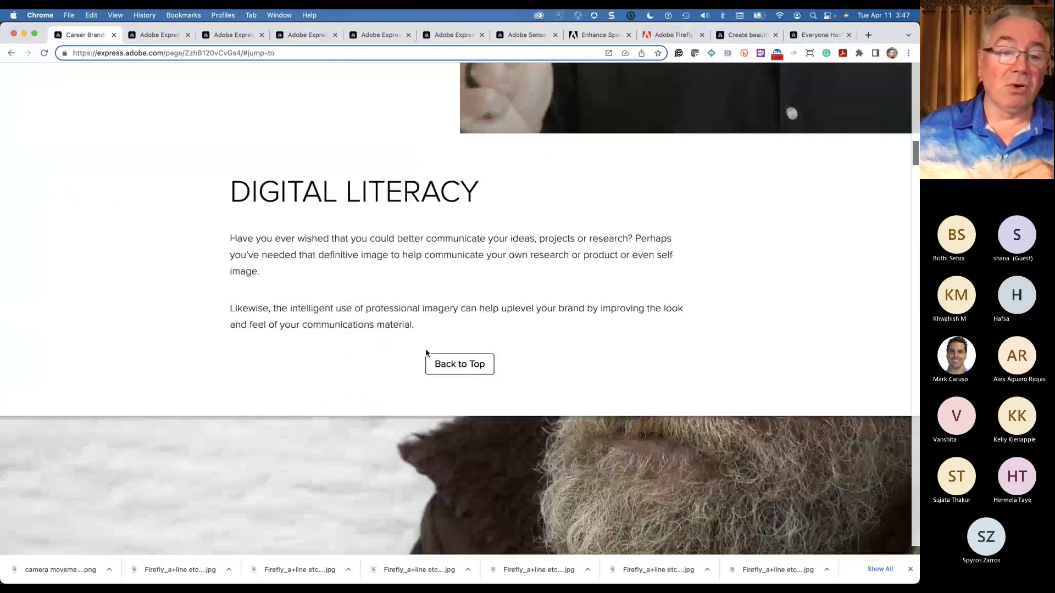
pyautogui.scroll(1, 426, 354)
pyautogui.scroll(-2, 426, 354)
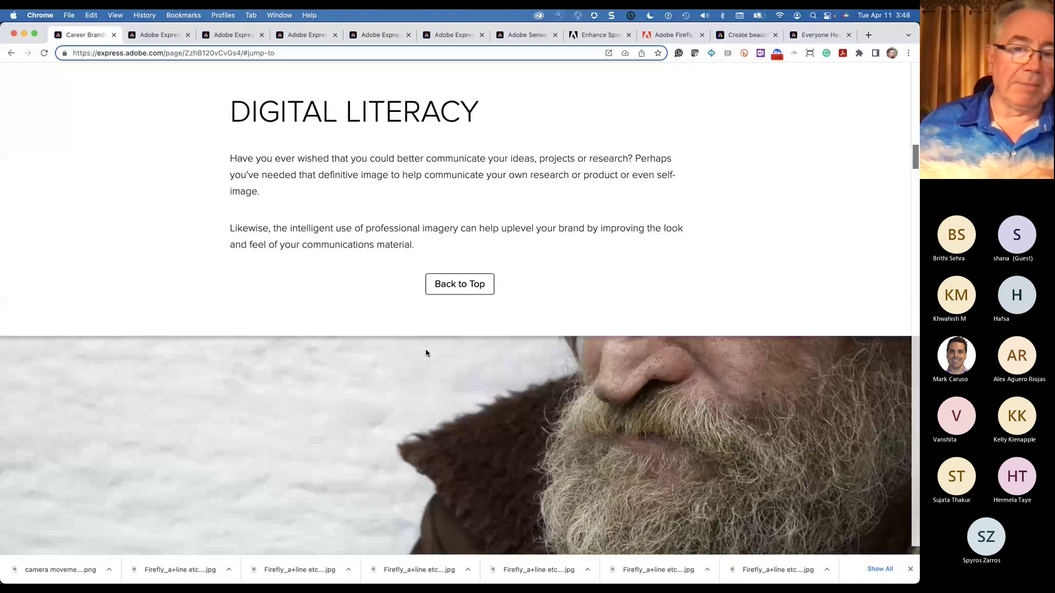
# Look through the Digital Storytelling and The New Normal sections, continuing to the Real World Student Examples.
pyautogui.scroll(-6, 426, 352)
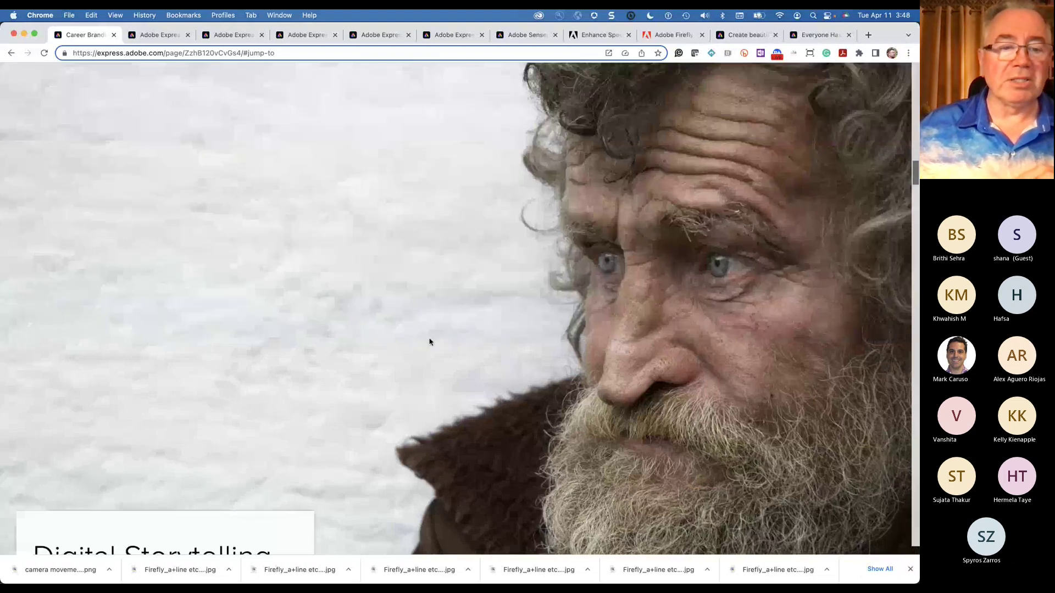
pyautogui.scroll(-10, 430, 342)
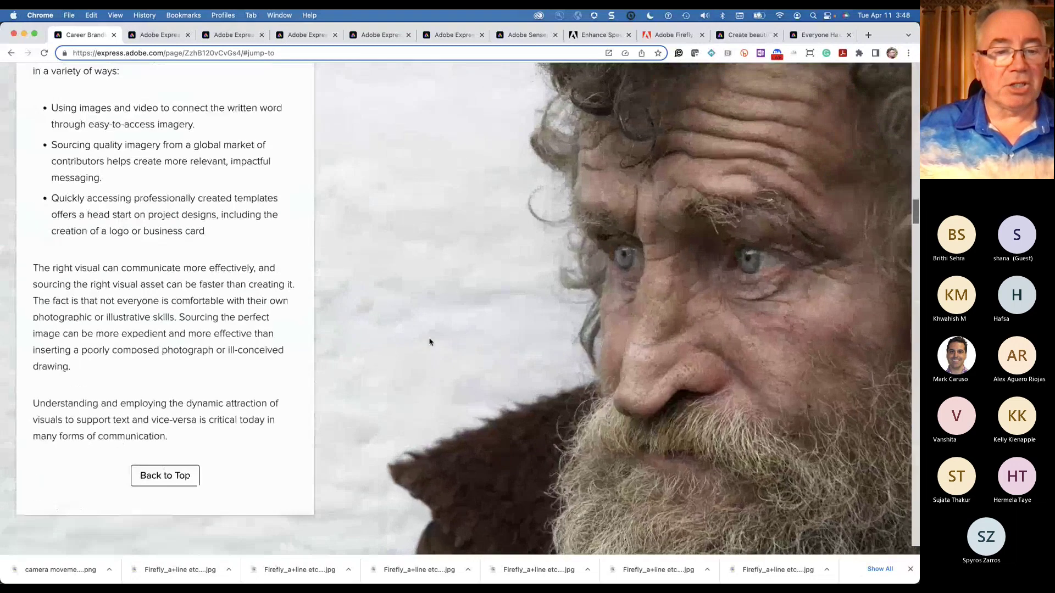
pyautogui.scroll(-5, 430, 342)
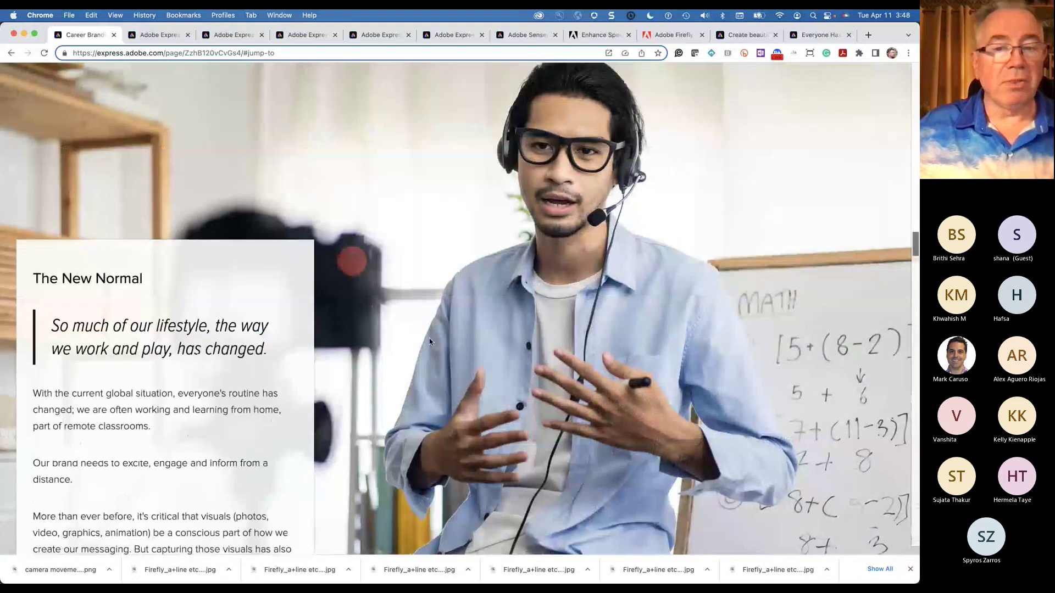
pyautogui.scroll(-15, 429, 342)
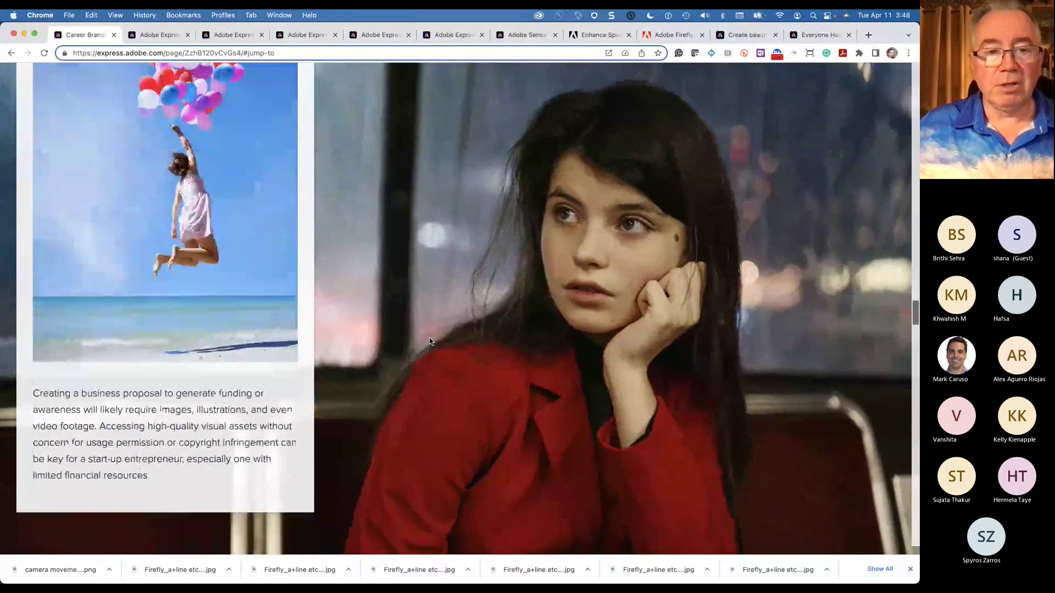
pyautogui.scroll(-15, 429, 341)
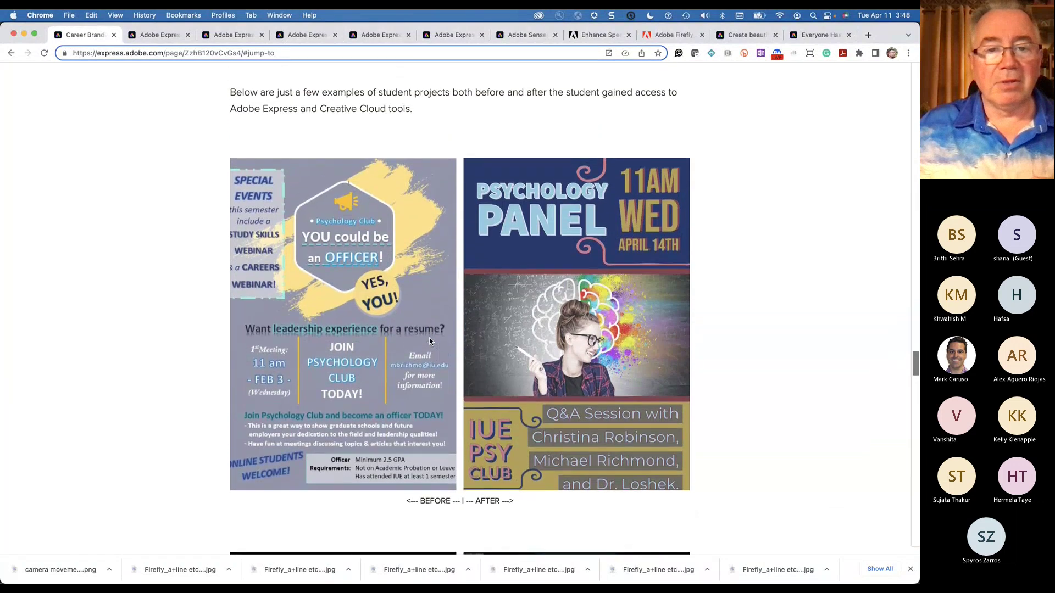
pyautogui.scroll(1, 430, 342)
pyautogui.scroll(1, 430, 341)
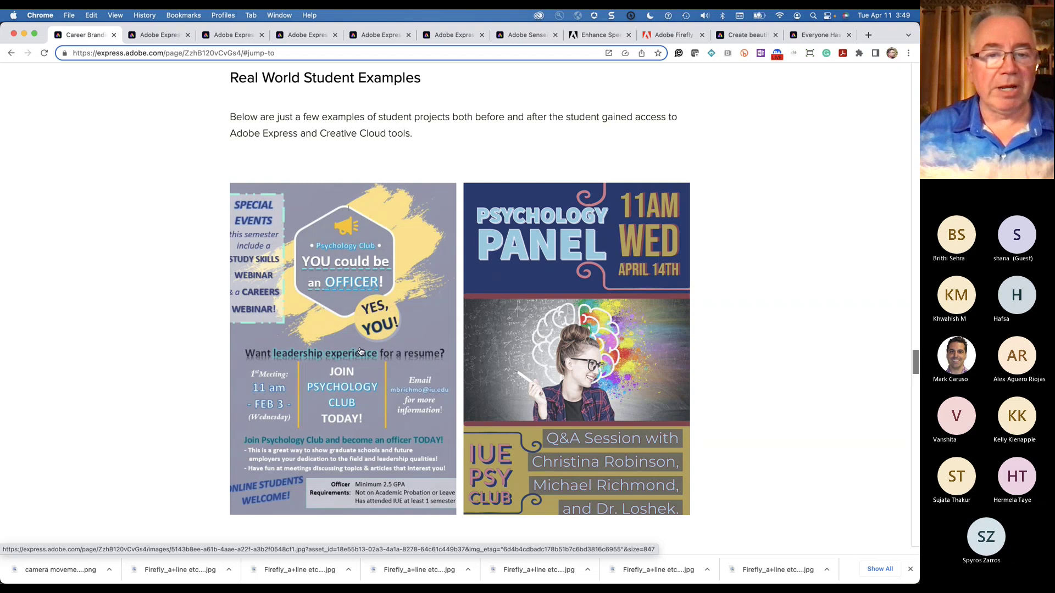
# View the before and after Psychology Club posters enlarged, and close the image viewer.
pyautogui.click(286, 361)
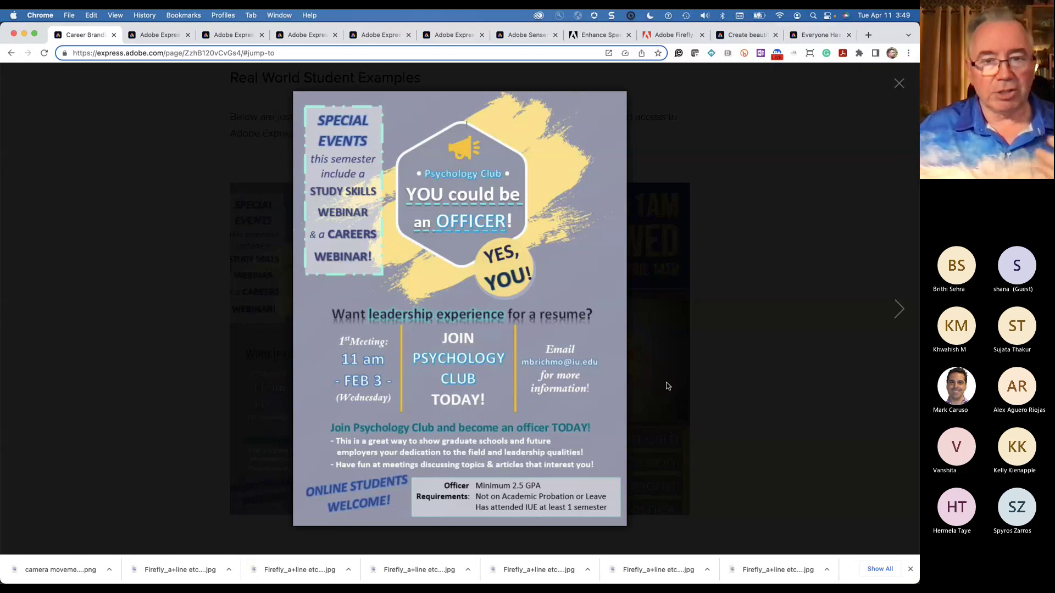
pyautogui.click(898, 309)
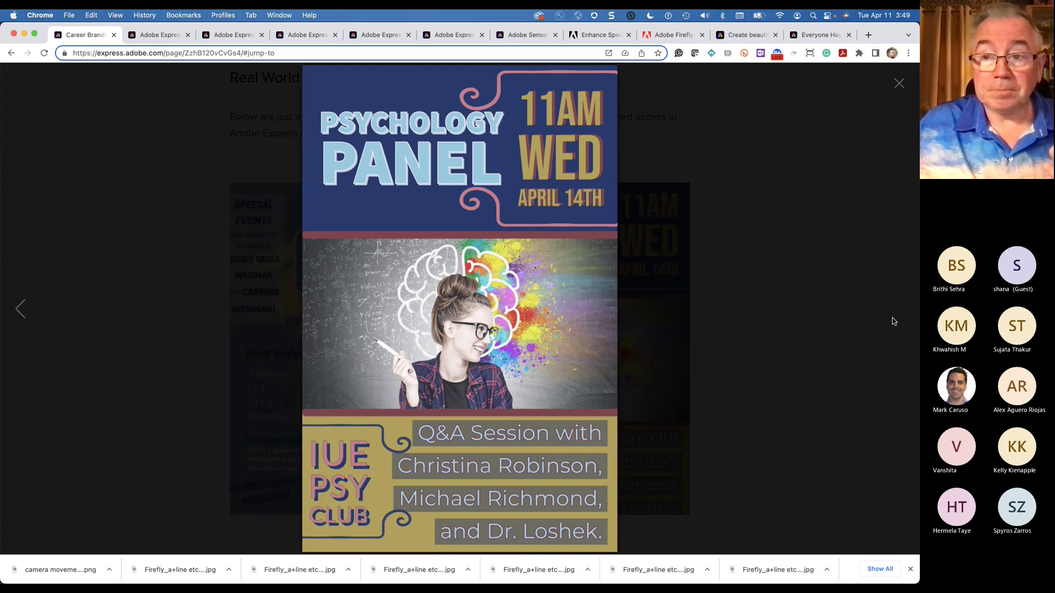
pyautogui.click(893, 321)
# View the before and after versions of the neurotransmitters slide enlarged, and close the image viewer.
pyautogui.scroll(-3, 839, 311)
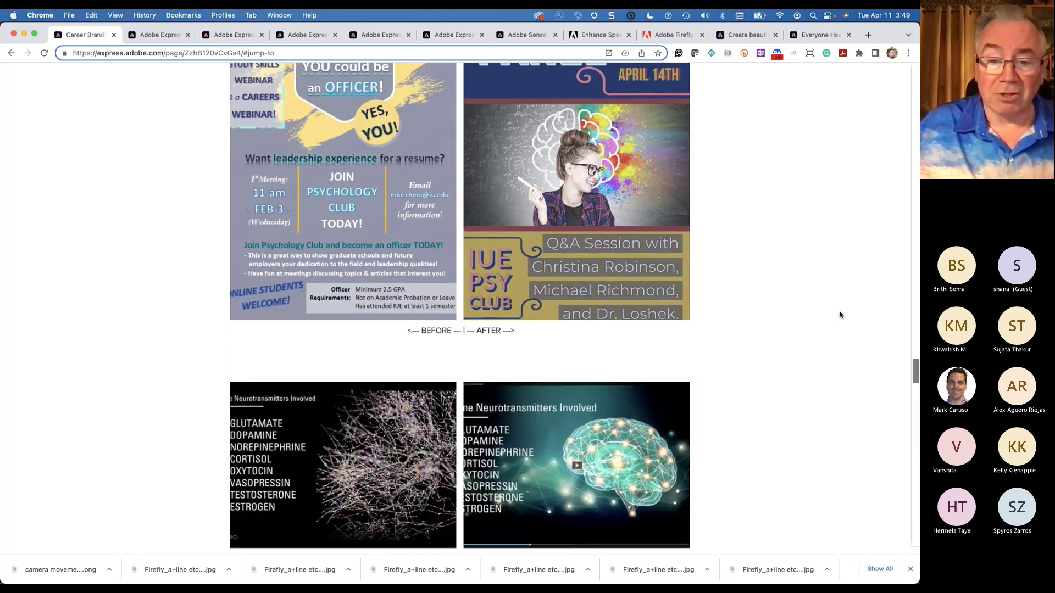
pyautogui.scroll(-5, 839, 315)
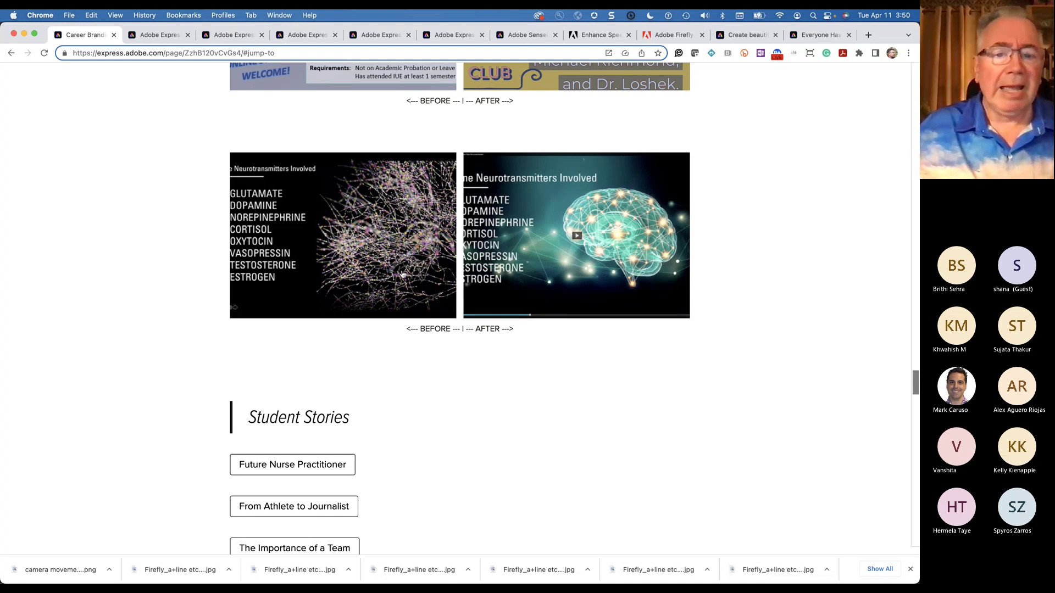
pyautogui.click(354, 251)
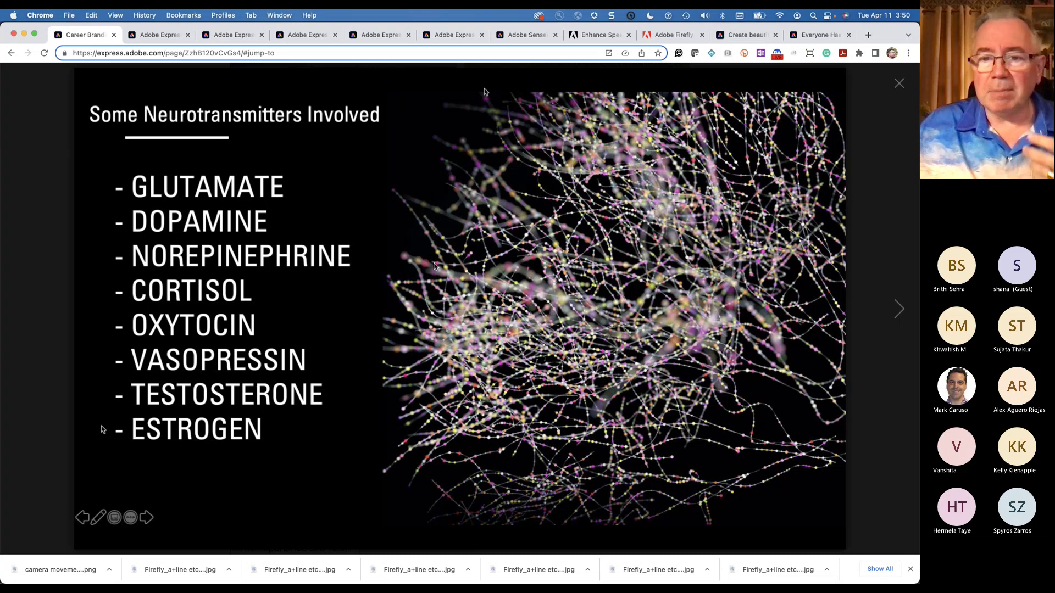
pyautogui.click(900, 310)
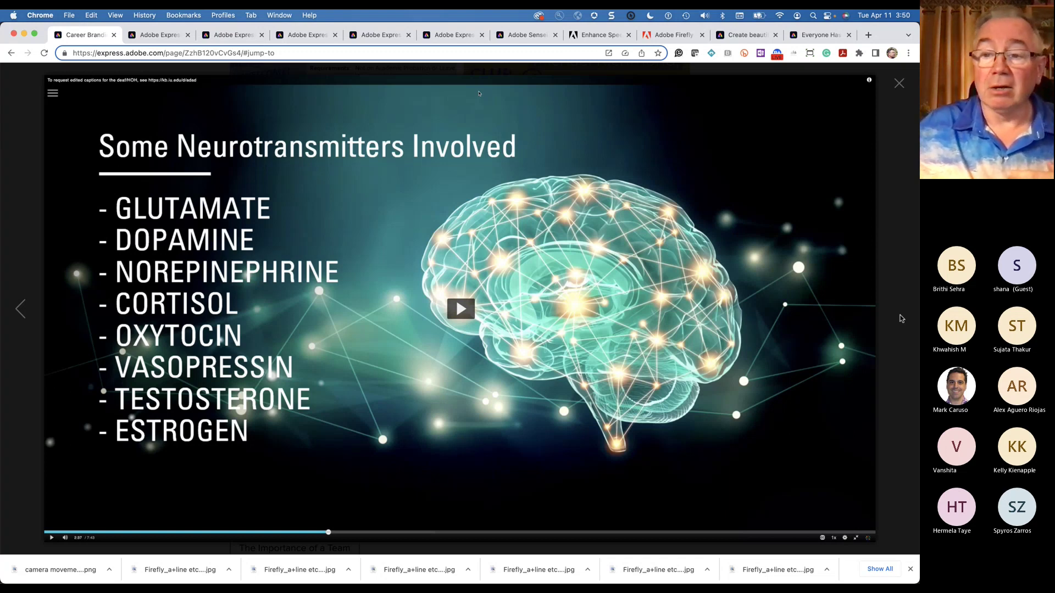
pyautogui.click(900, 319)
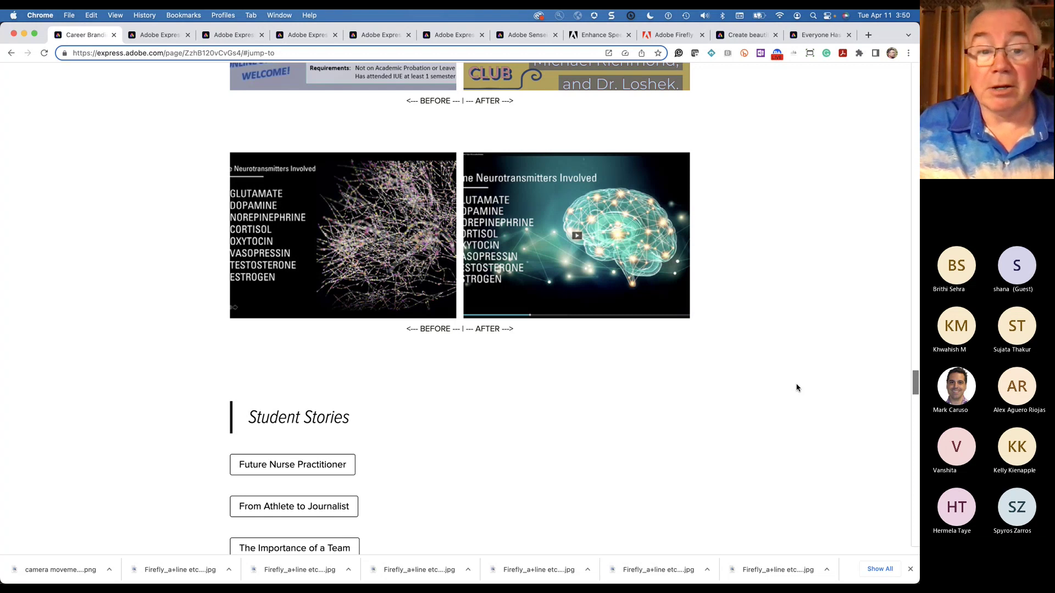
# Open the Future Nurse Practitioner student story and examine its introduction and COVID-19 poster project.
pyautogui.scroll(-3, 589, 429)
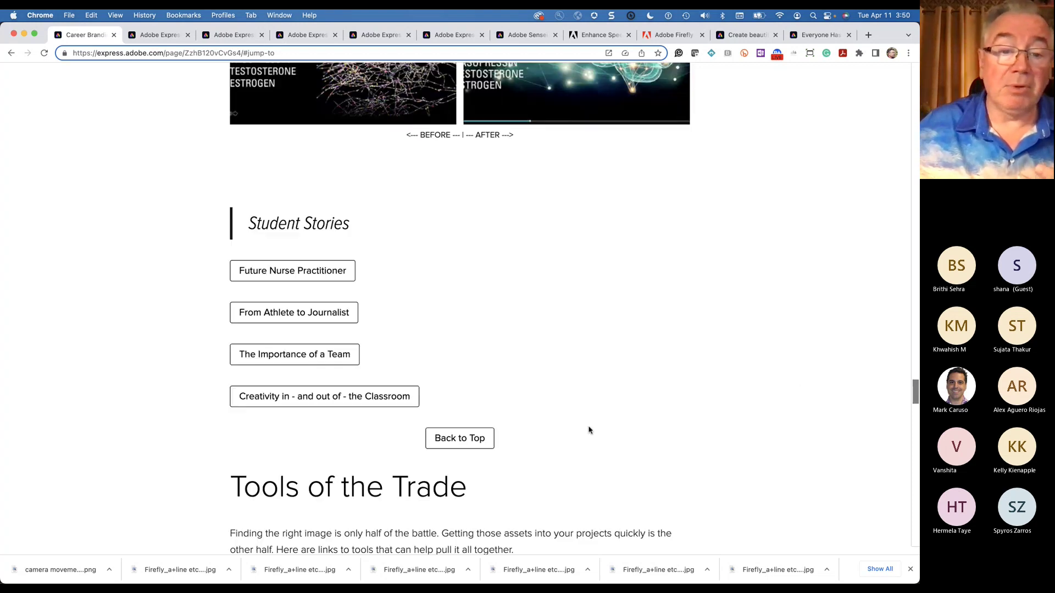
pyautogui.click(329, 271)
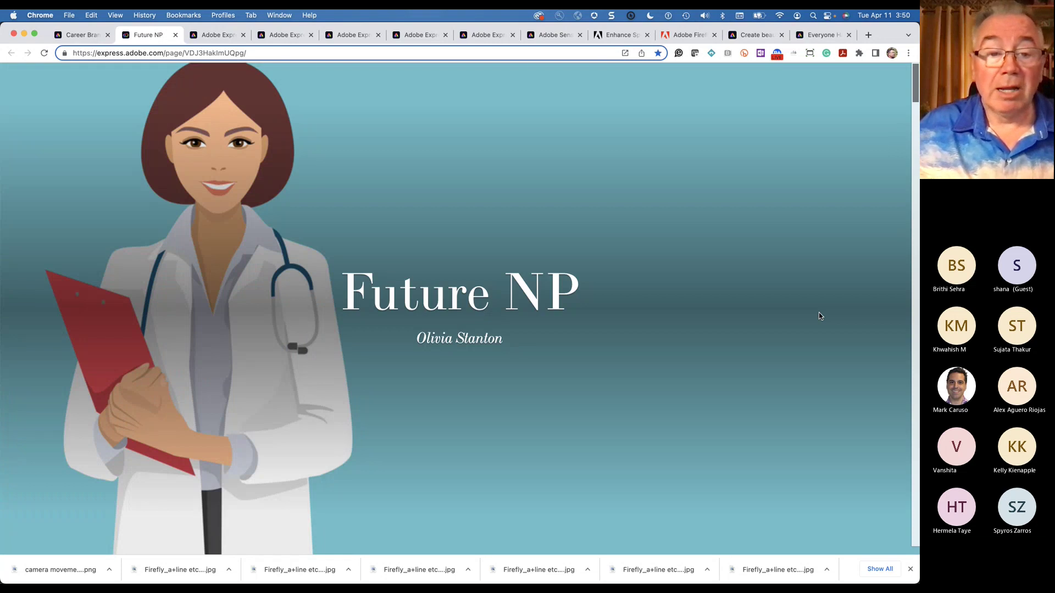
pyautogui.scroll(-5, 819, 316)
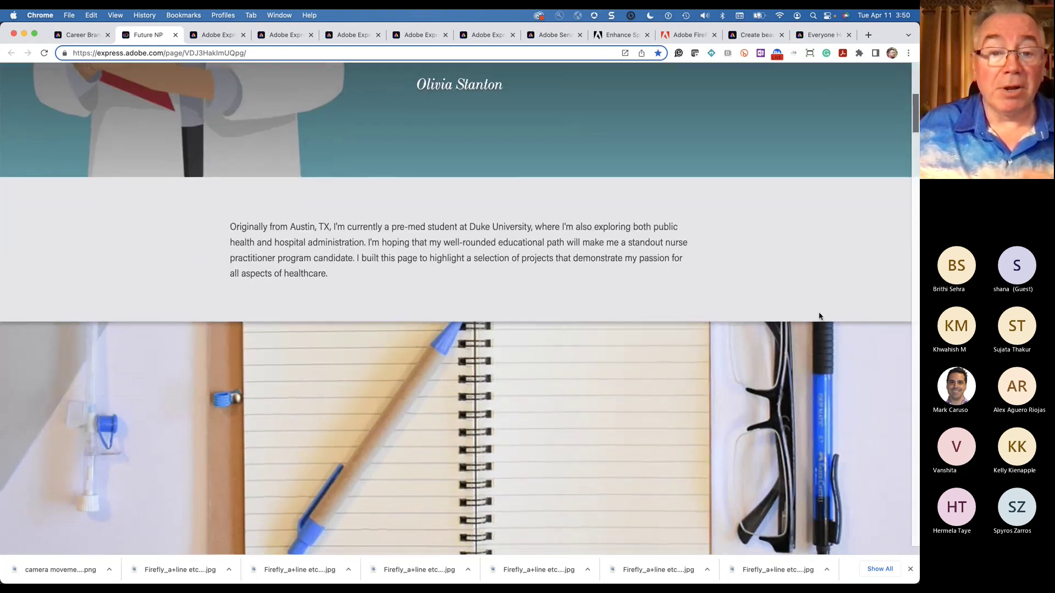
pyautogui.scroll(-3, 819, 316)
pyautogui.scroll(-5, 819, 316)
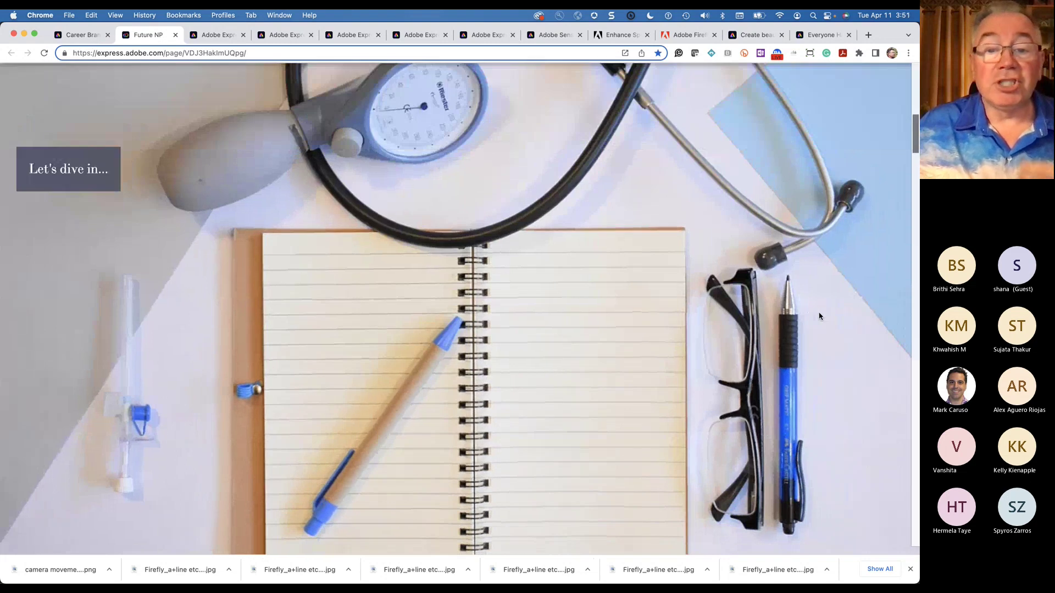
pyautogui.scroll(-4, 819, 315)
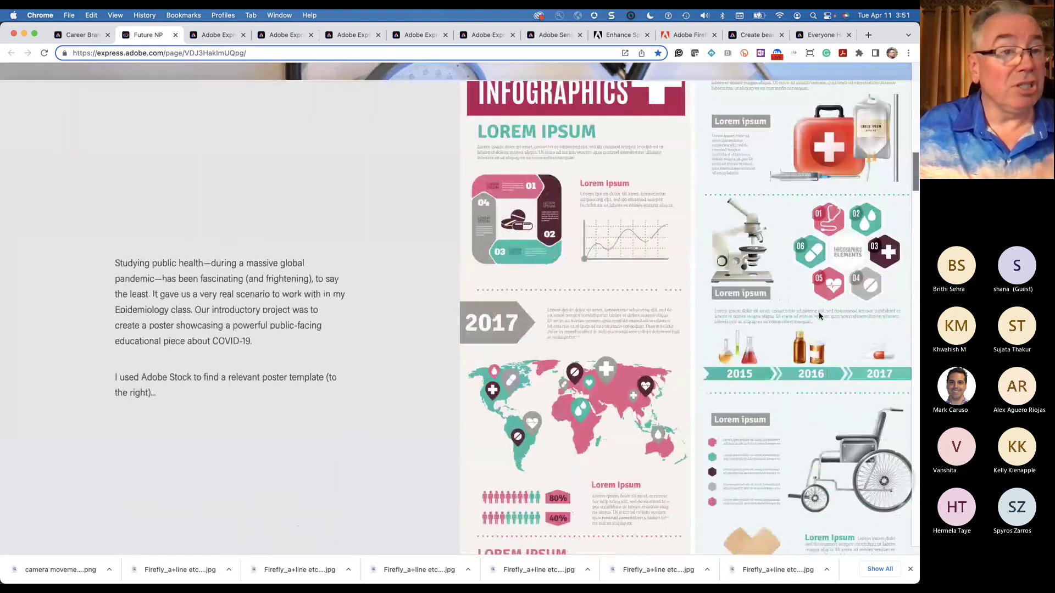
pyautogui.scroll(-4, 819, 316)
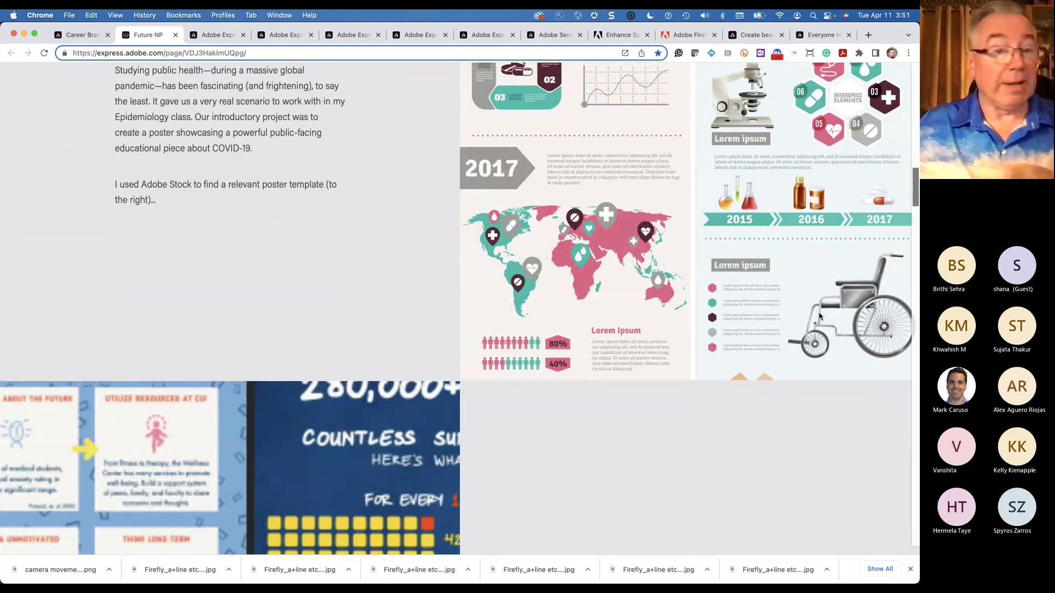
pyautogui.scroll(-6, 819, 316)
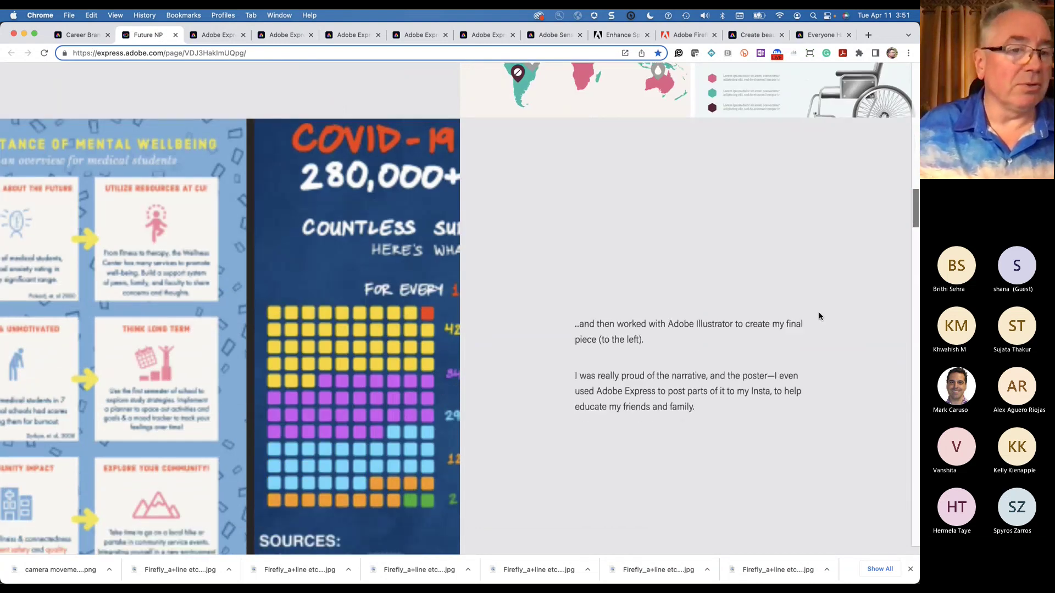
pyautogui.scroll(-4, 819, 315)
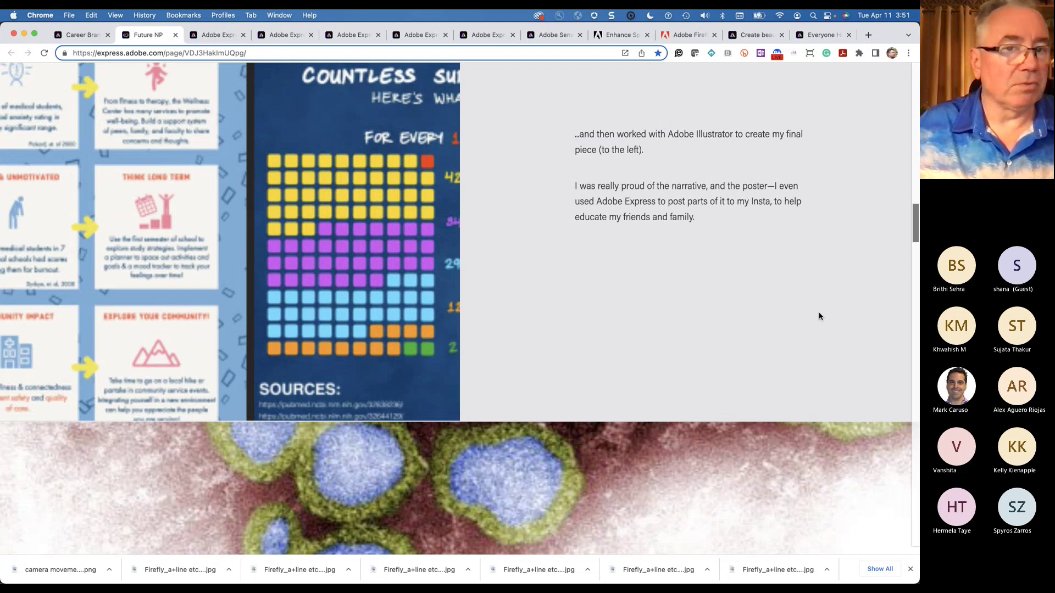
# Examine the story's Flu Season site and hospital navigation app projects, and return to the story's title.
pyautogui.scroll(-8, 819, 316)
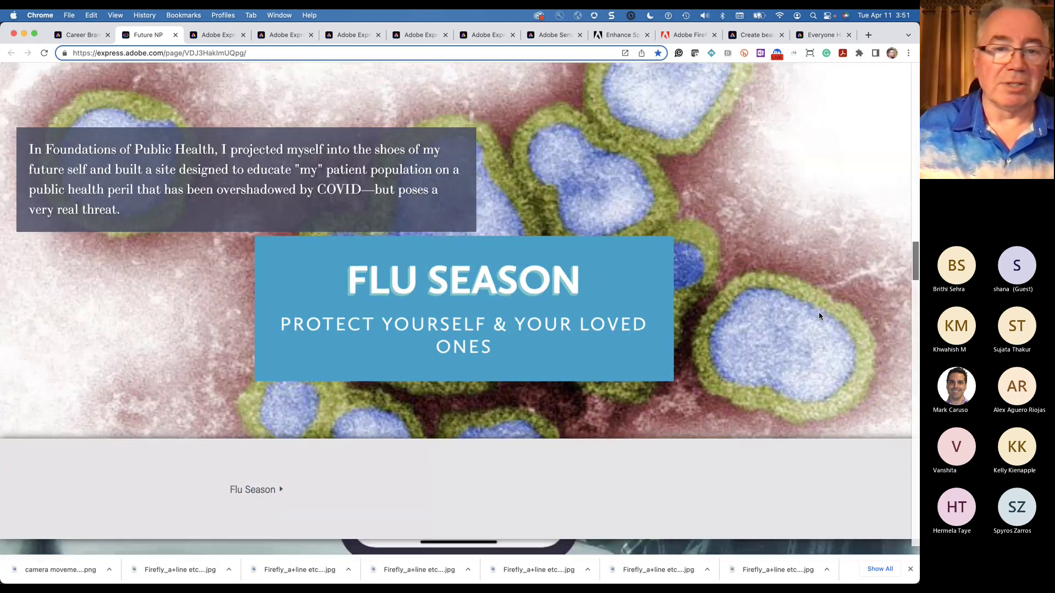
pyautogui.scroll(-10, 819, 316)
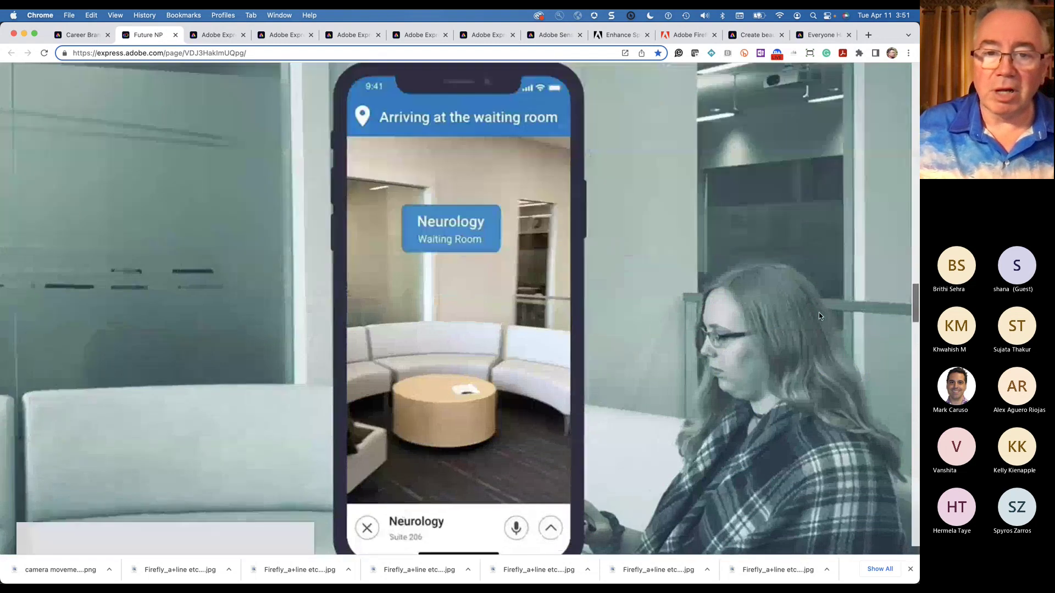
pyautogui.scroll(-3, 818, 316)
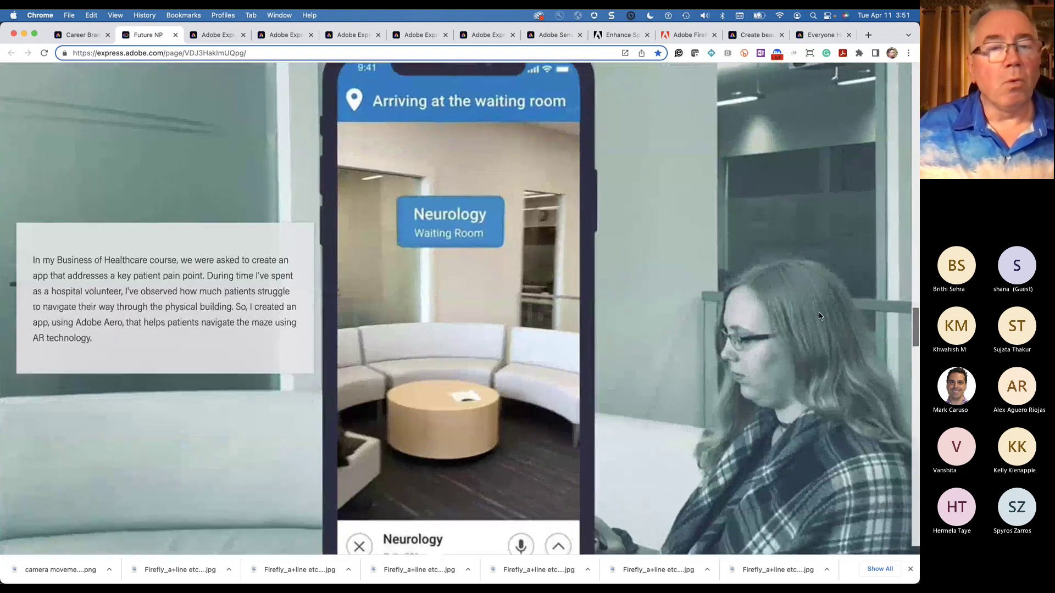
pyautogui.scroll(-5, 819, 316)
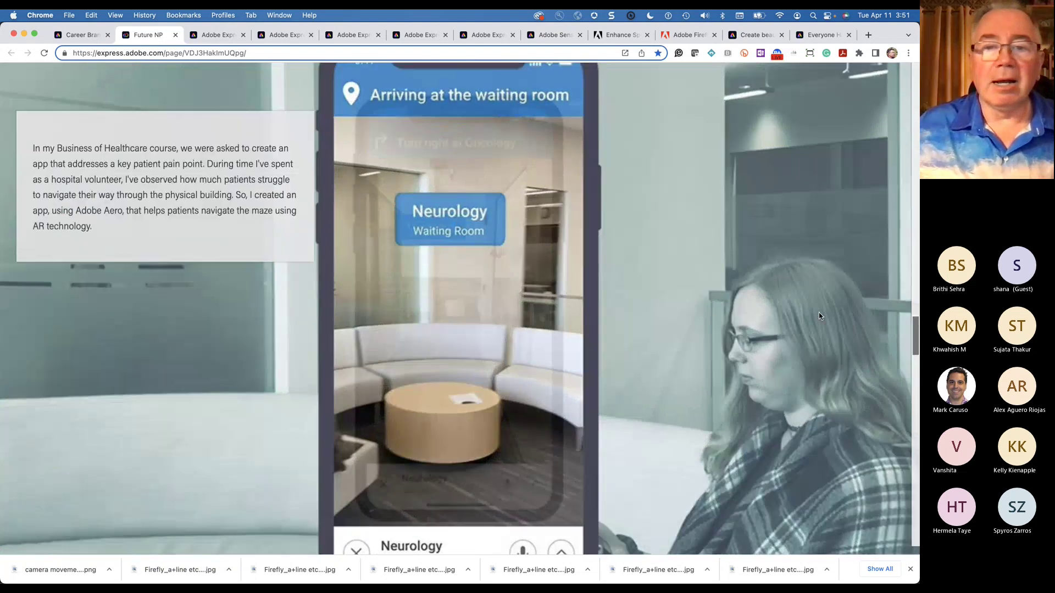
pyautogui.scroll(10, 819, 316)
pyautogui.scroll(8, 819, 316)
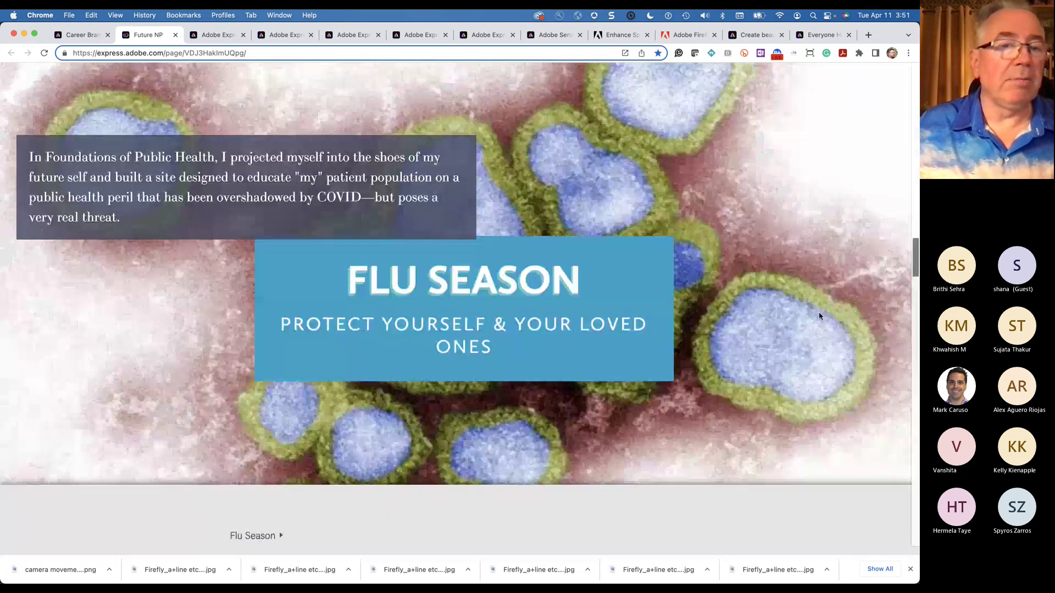
pyautogui.scroll(15, 818, 316)
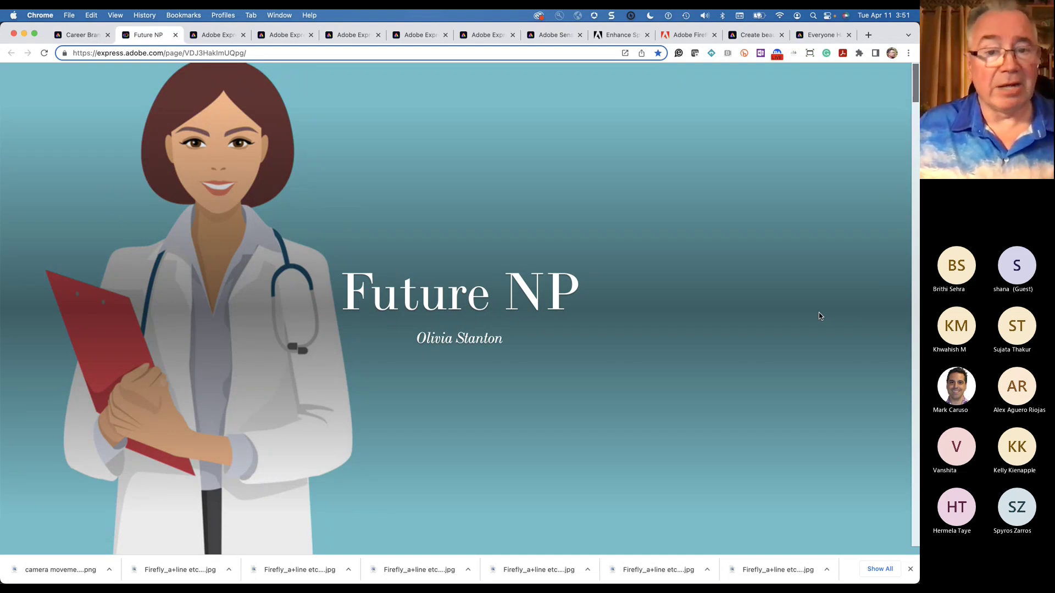
# Switch to the Adobe Express business card template results and browse the designs, categories and filters.
pyautogui.click(219, 39)
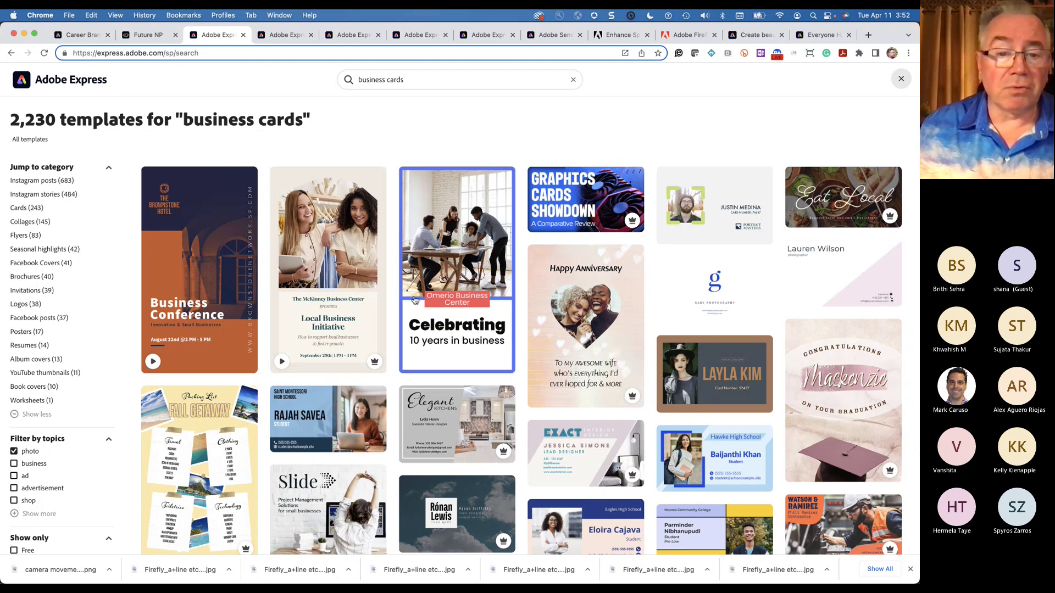
pyautogui.scroll(-5, 469, 340)
pyautogui.scroll(-7, 469, 340)
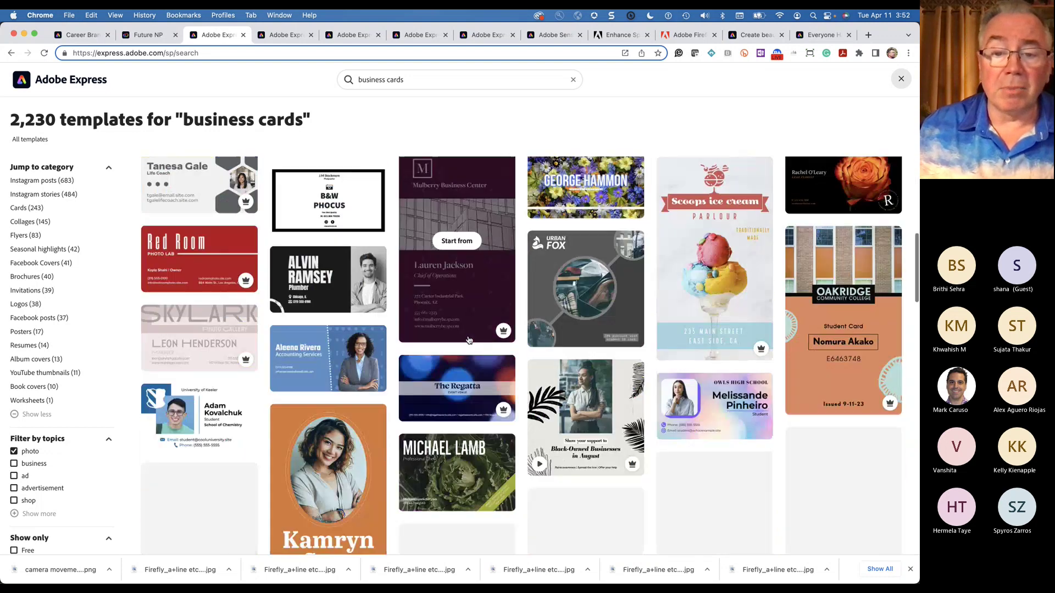
pyautogui.scroll(4, 469, 340)
pyautogui.scroll(6, 469, 340)
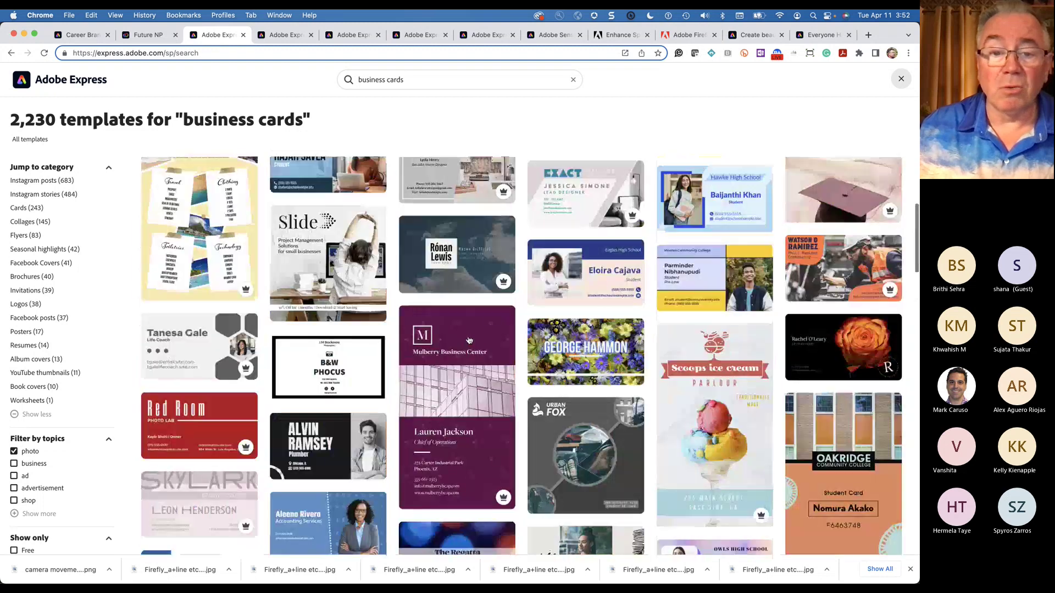
pyautogui.scroll(2, 469, 339)
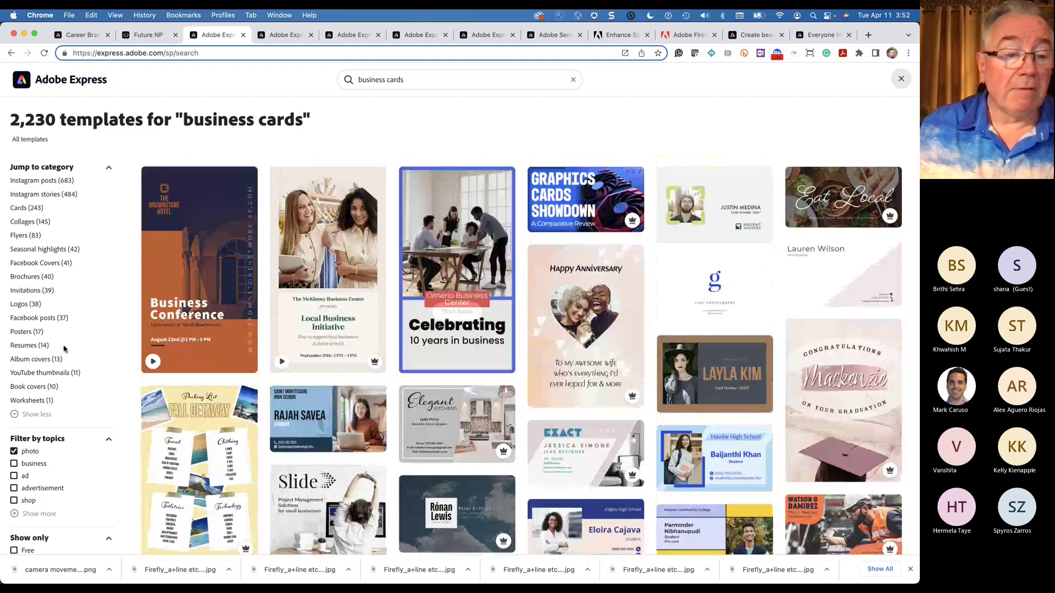
pyautogui.scroll(-1, 41, 465)
pyautogui.scroll(-2, 47, 467)
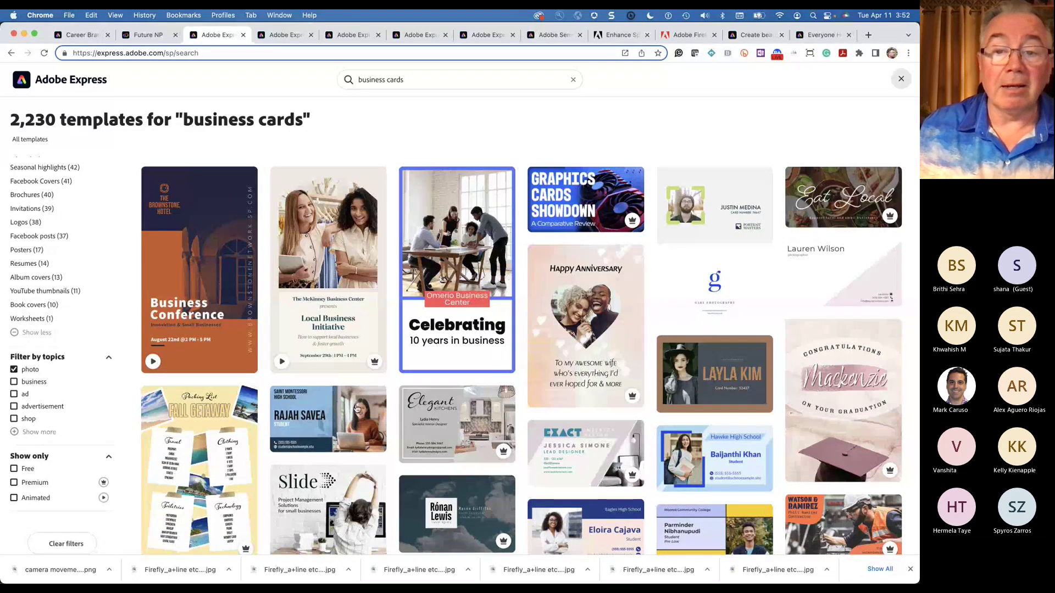
# Open the blue Saint Montessori High School student business card template and replace its photo with the smiling WWSC2016-5 portrait from Creative Cloud Files.
pyautogui.moveTo(468, 347)
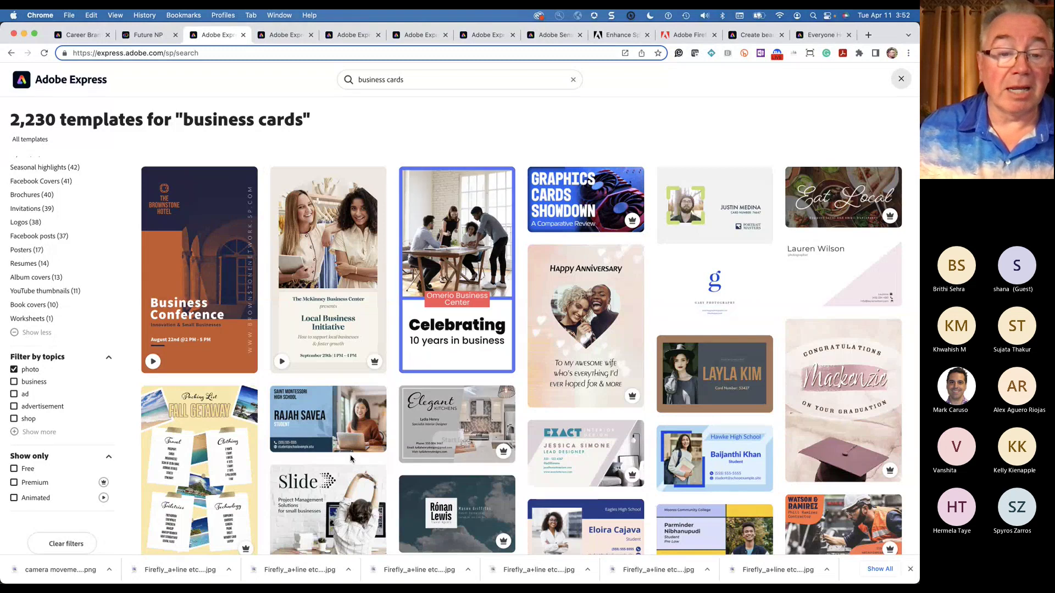
pyautogui.click(367, 421)
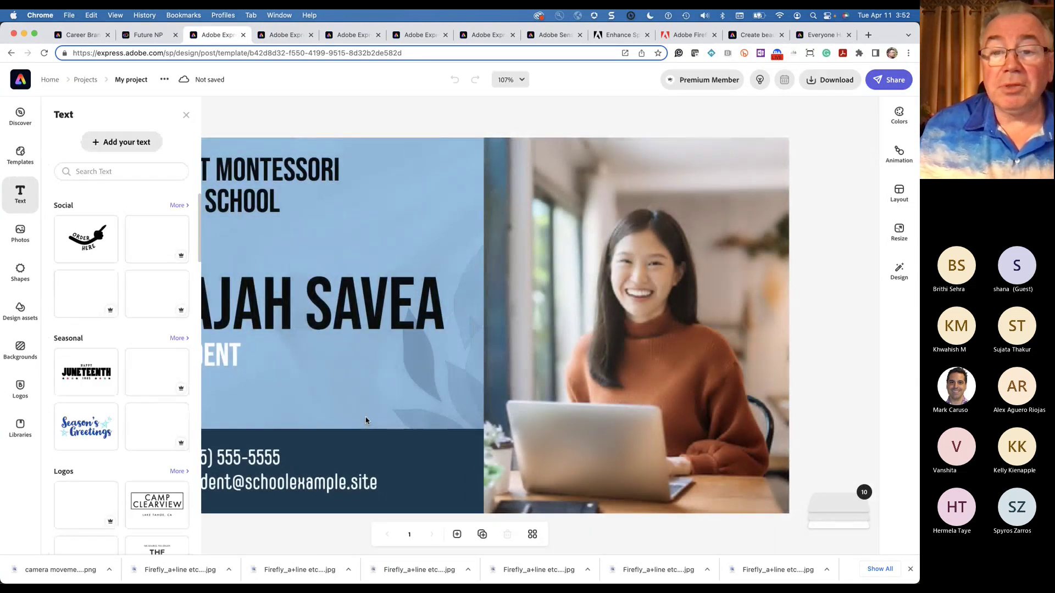
pyautogui.click(638, 293)
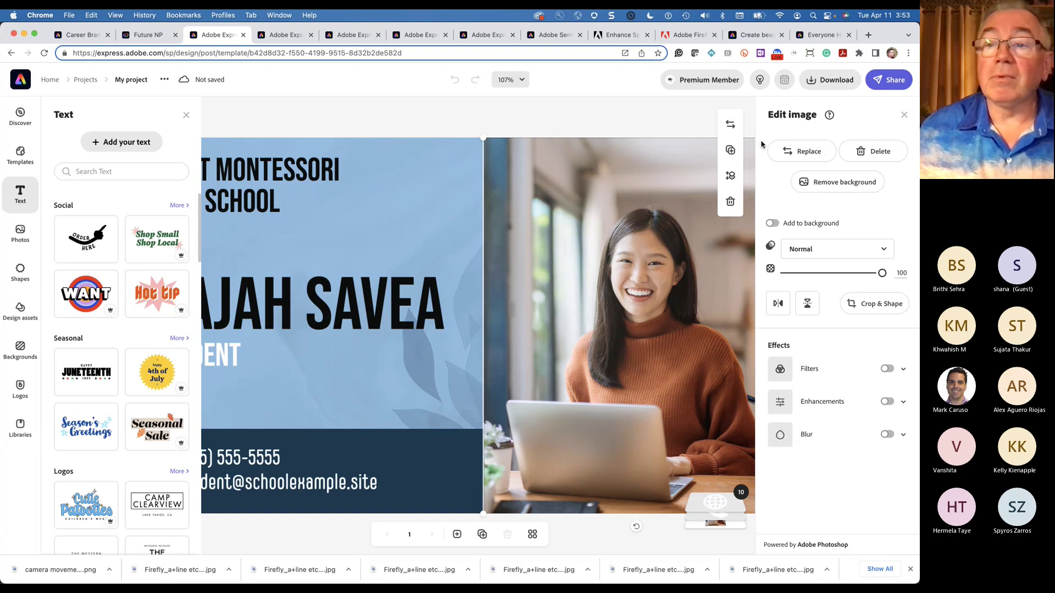
pyautogui.click(802, 162)
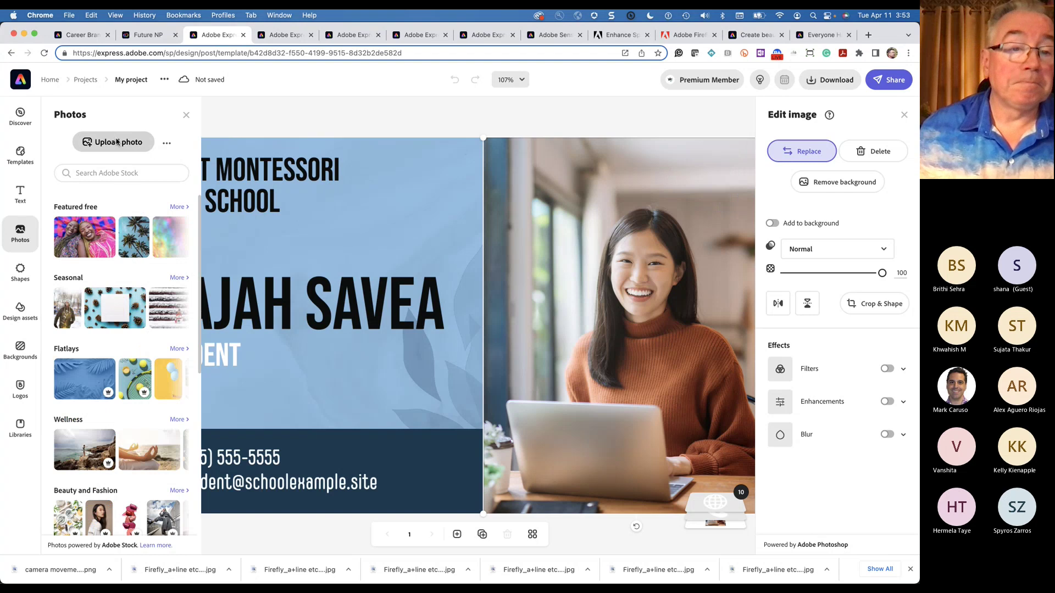
pyautogui.click(116, 142)
pyautogui.click(206, 271)
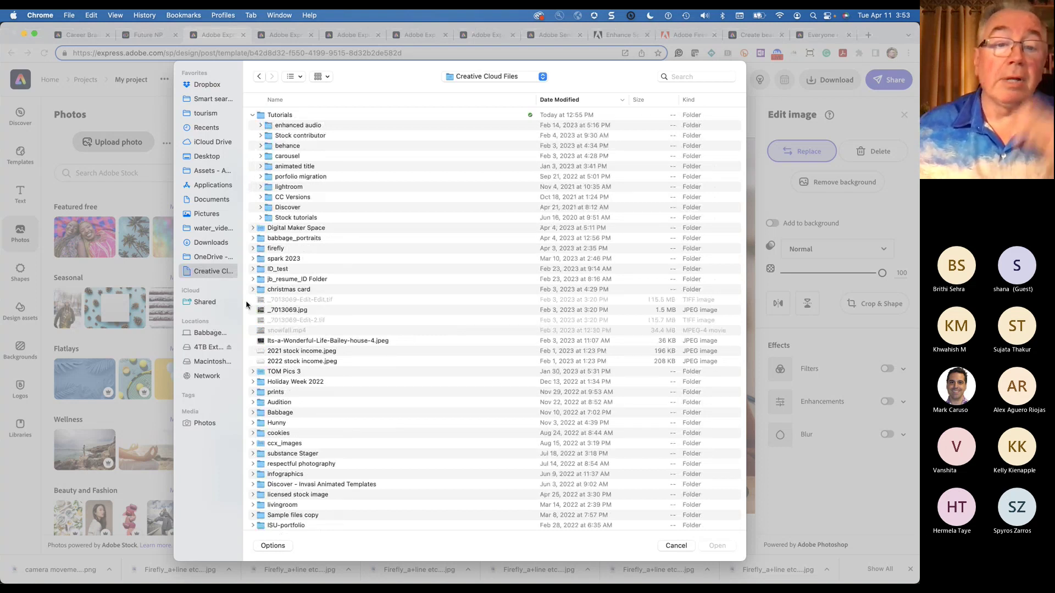
pyautogui.click(253, 239)
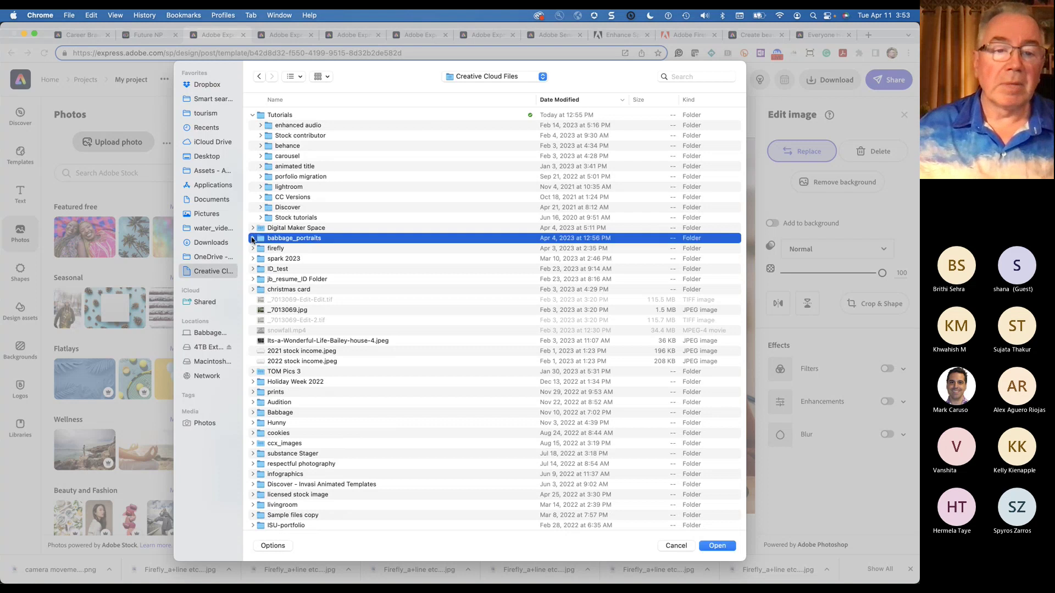
pyautogui.click(253, 239)
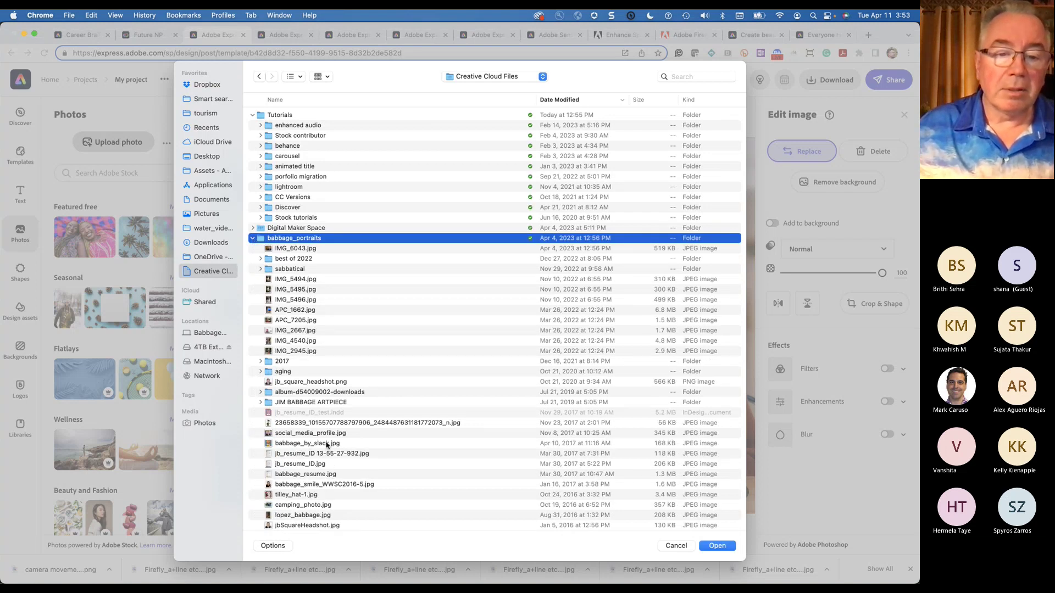
pyautogui.click(308, 486)
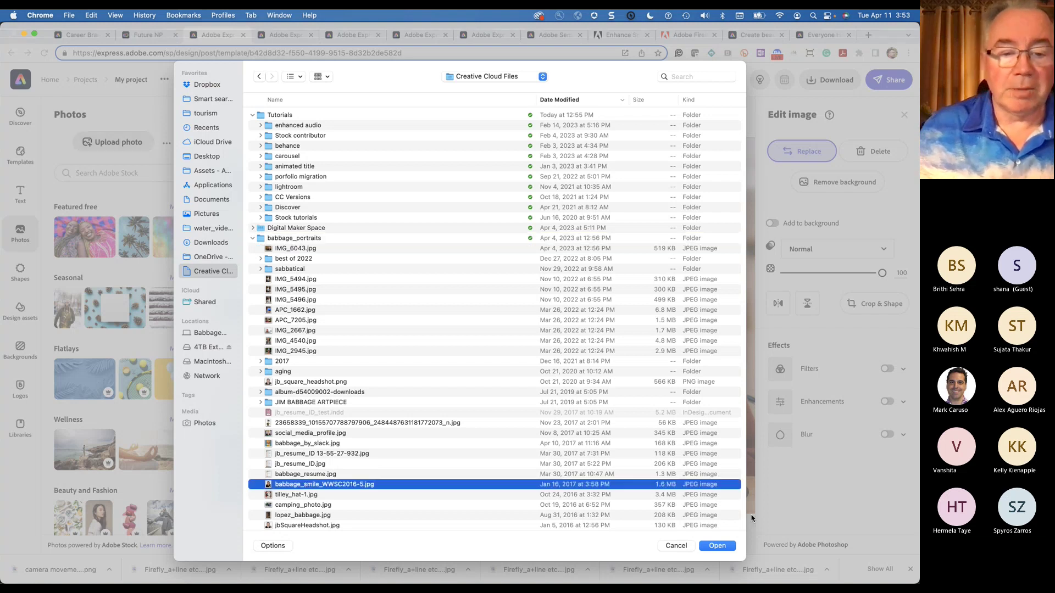
pyautogui.click(717, 546)
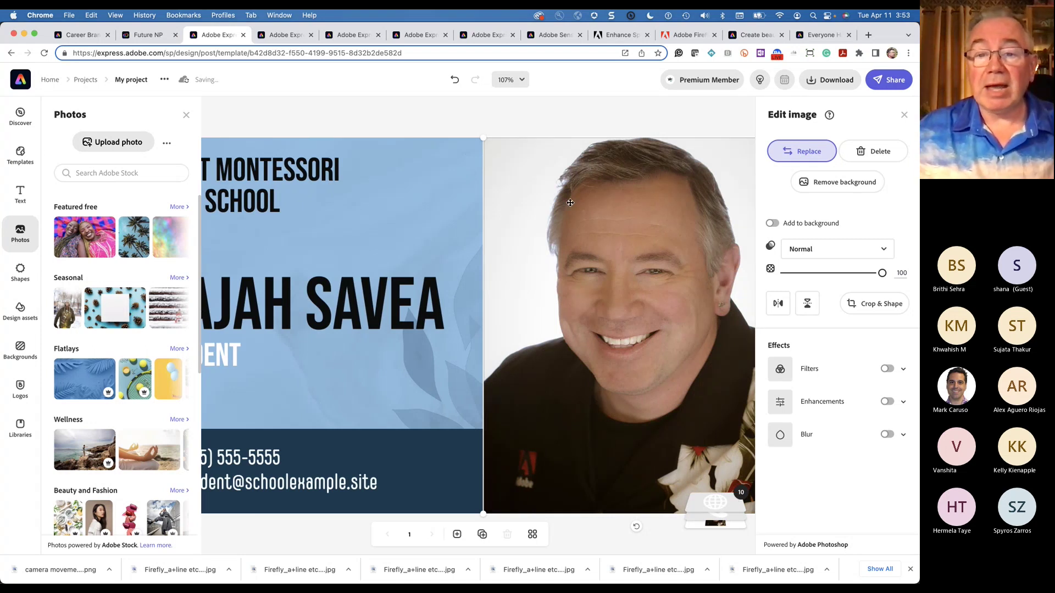
# Remove the background from the business card portrait and replace the student's name with the new cardholder's full name.
pyautogui.click(828, 183)
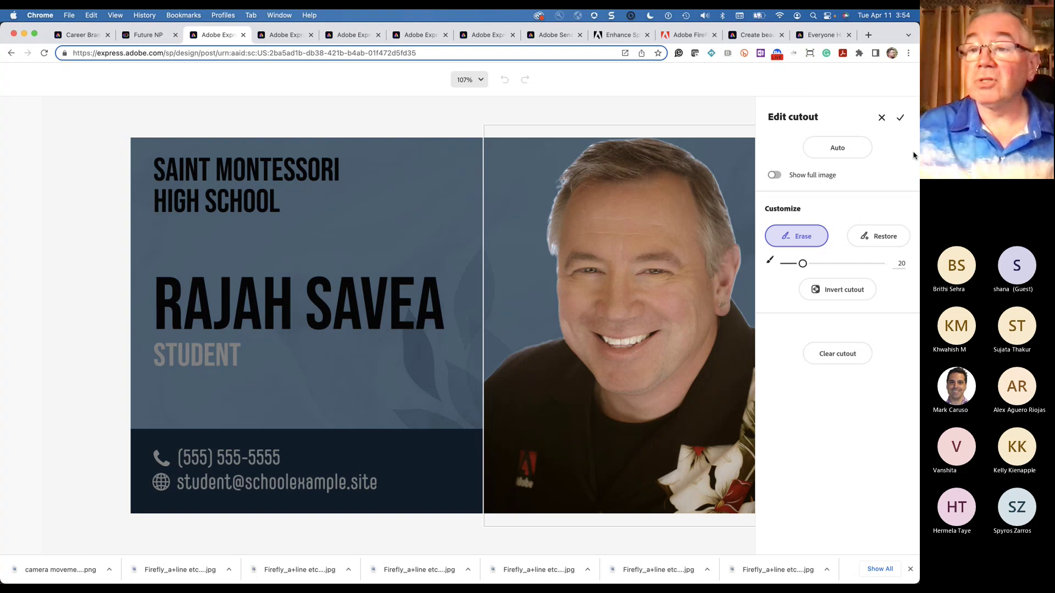
pyautogui.click(901, 118)
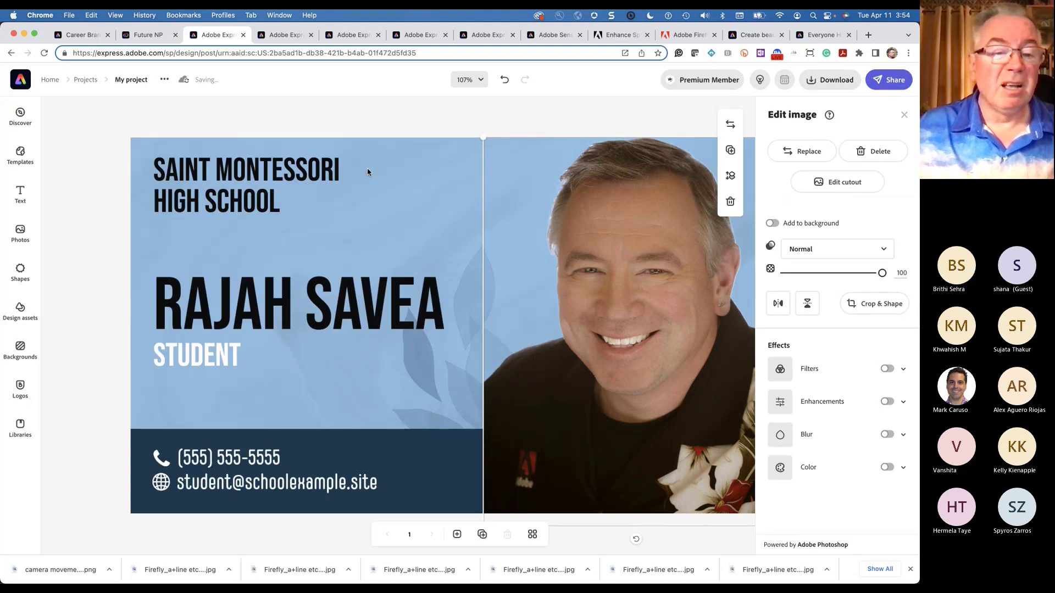
pyautogui.click(269, 314)
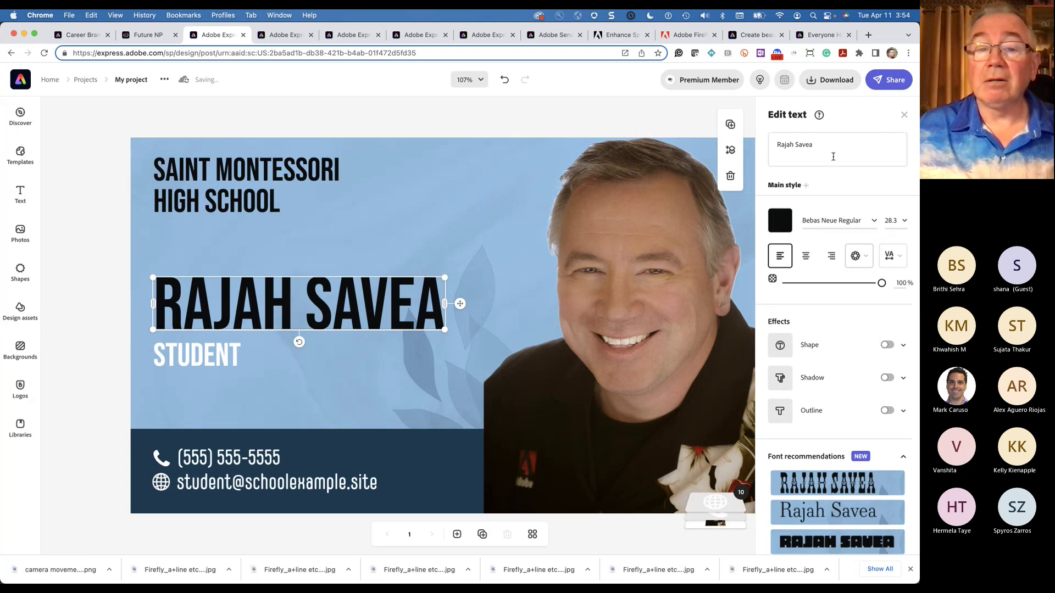
pyautogui.click(850, 148)
pyautogui.press('super+a')
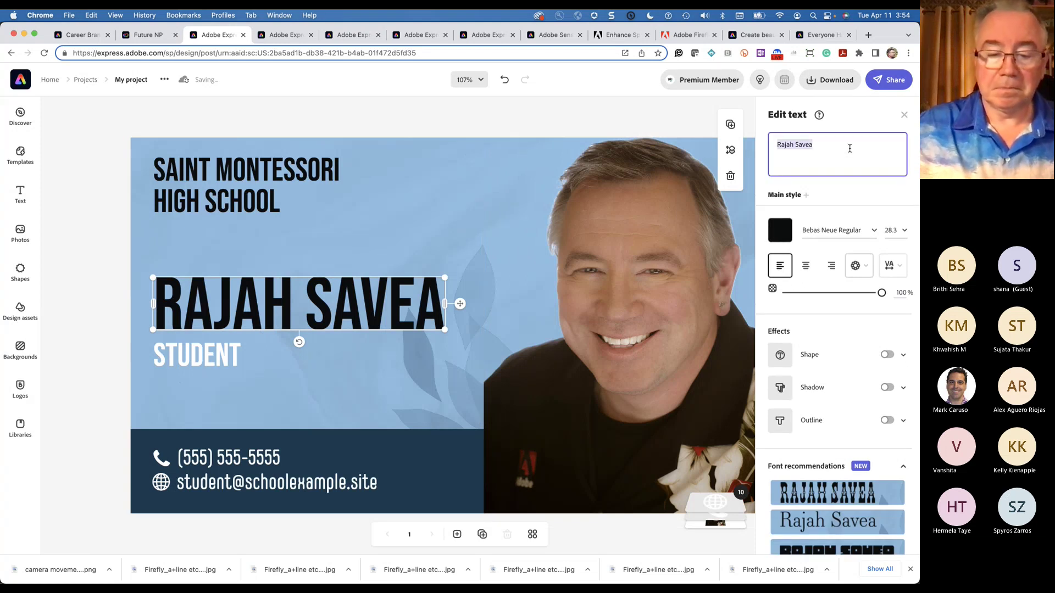
pyautogui.write('Jim Babbage')
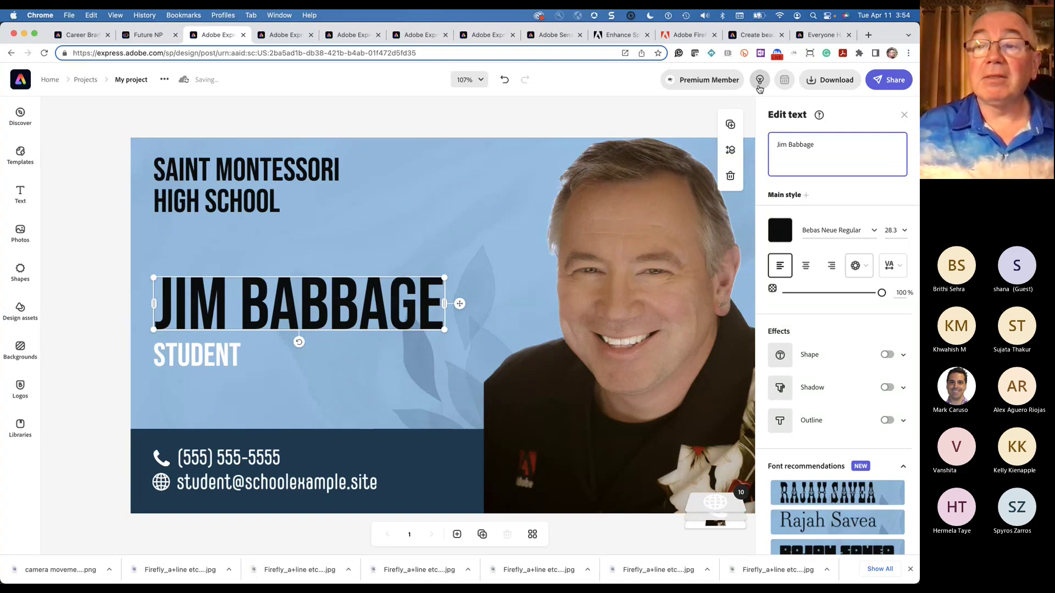
# View the business card's download file types and its sharing options, and close them.
pyautogui.click(832, 85)
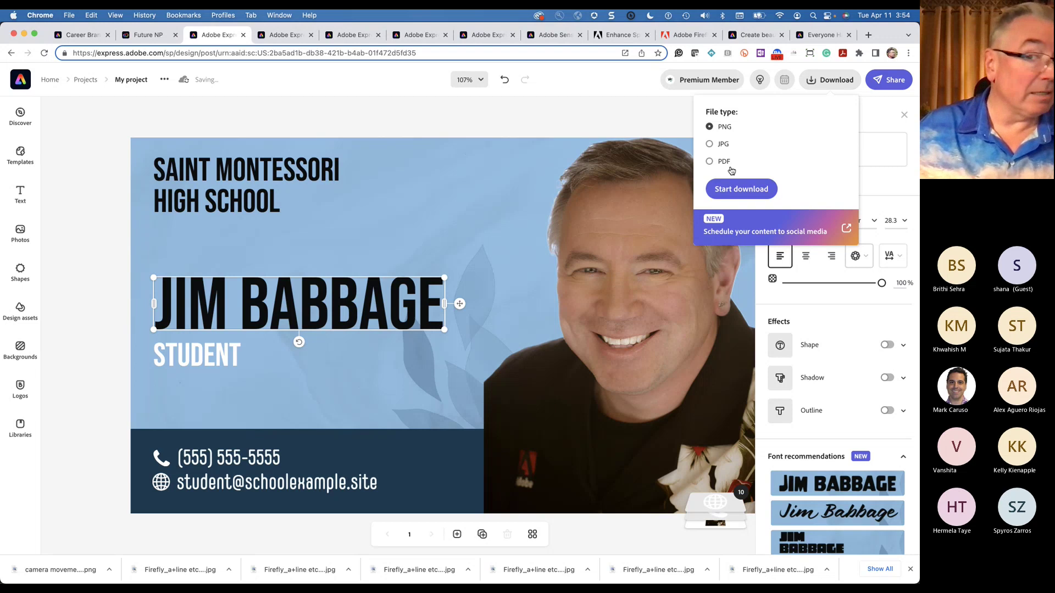
pyautogui.click(888, 84)
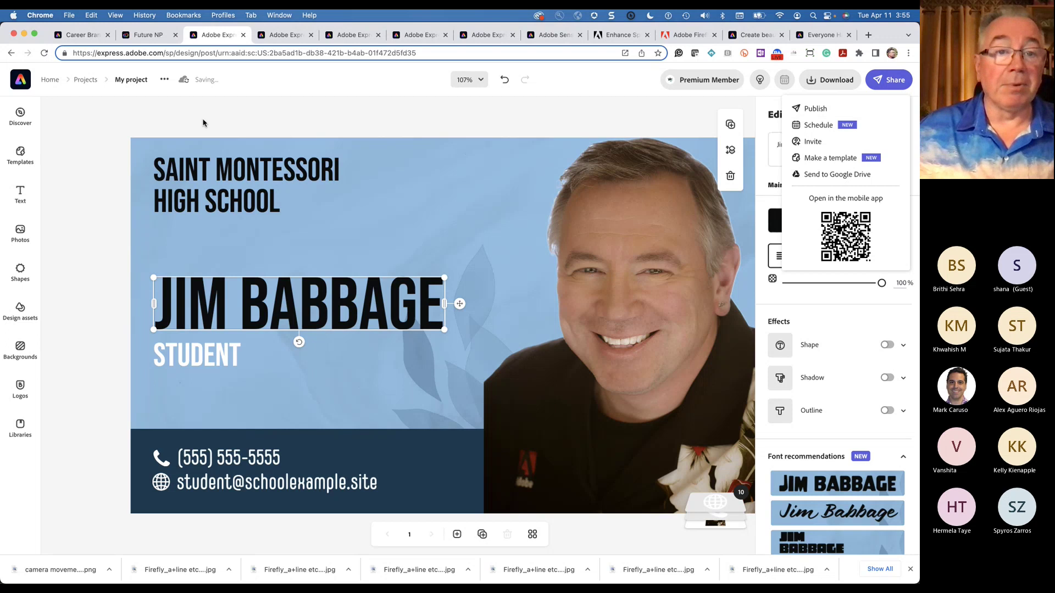
pyautogui.click(276, 112)
# Switch to the Adobe Express home page and create a new blank webpage project.
pyautogui.click(284, 37)
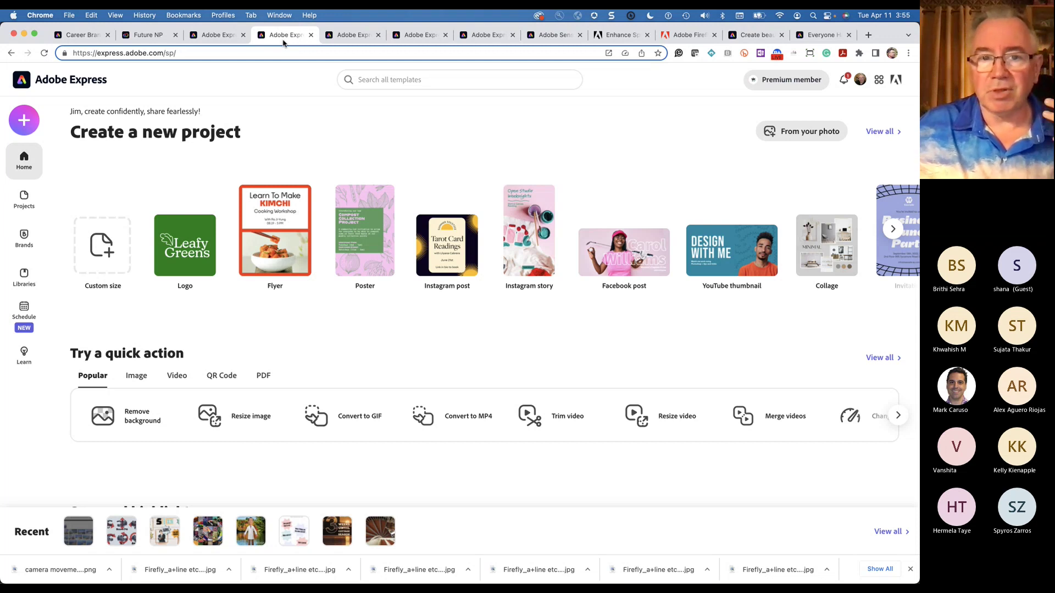
pyautogui.click(28, 124)
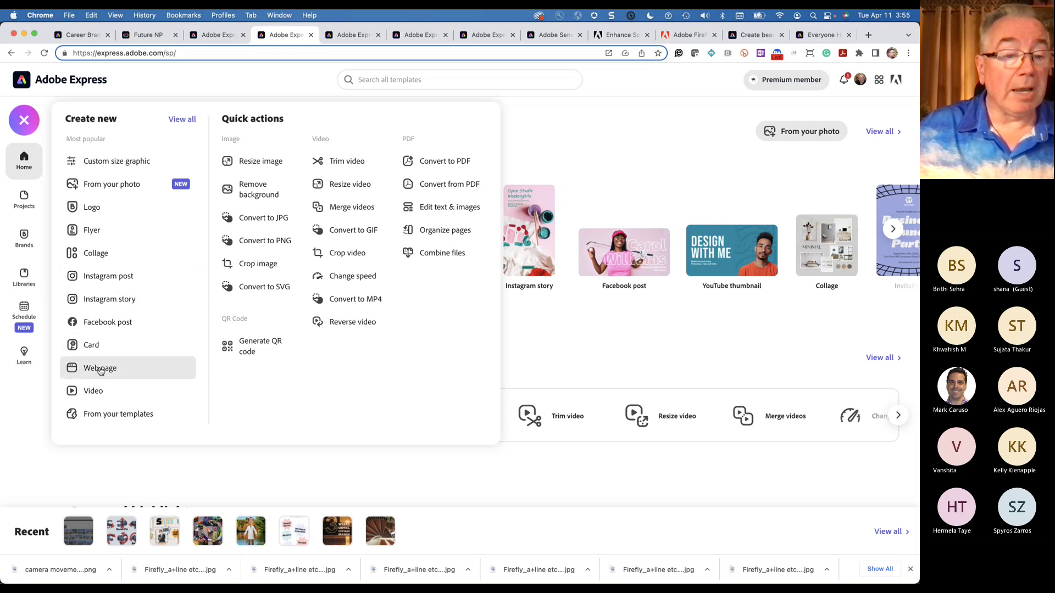
pyautogui.click(126, 372)
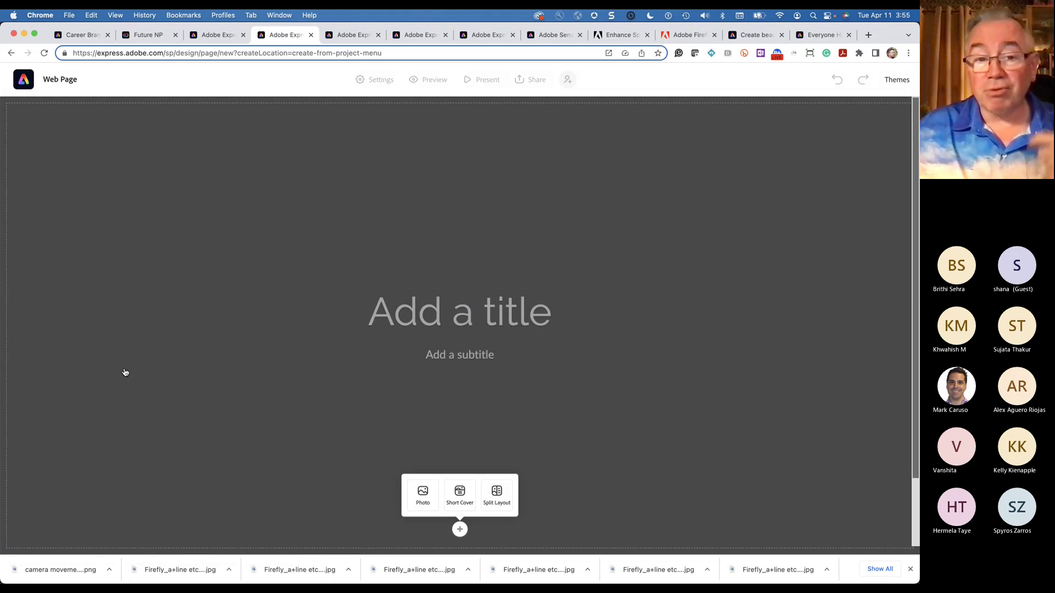
# Enter the photographer's full name as the webpage title and "Photographer At Large" as its subtitle.
pyautogui.click(483, 320)
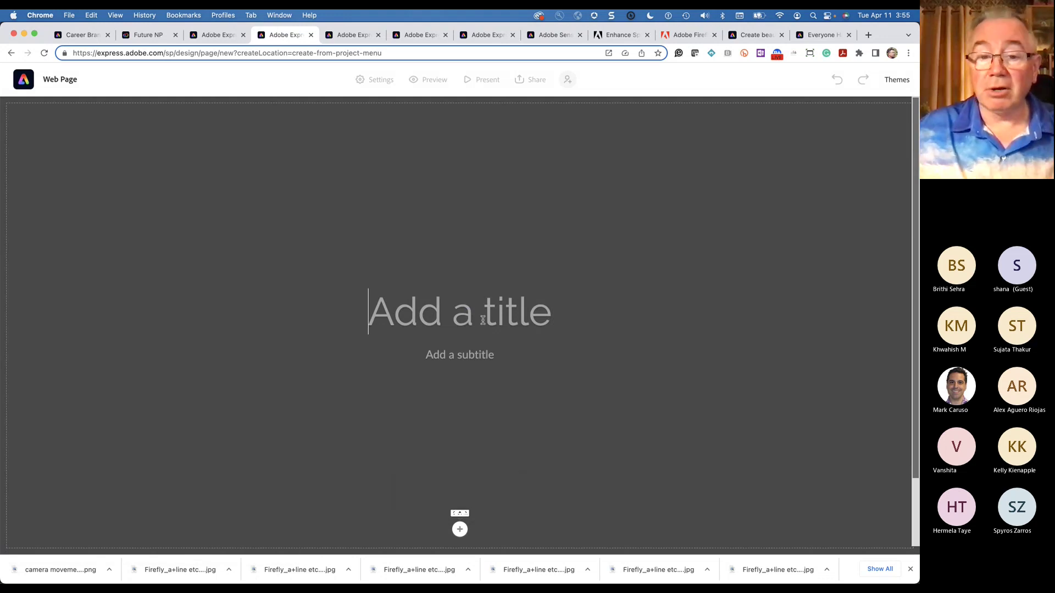
pyautogui.write('Ji')
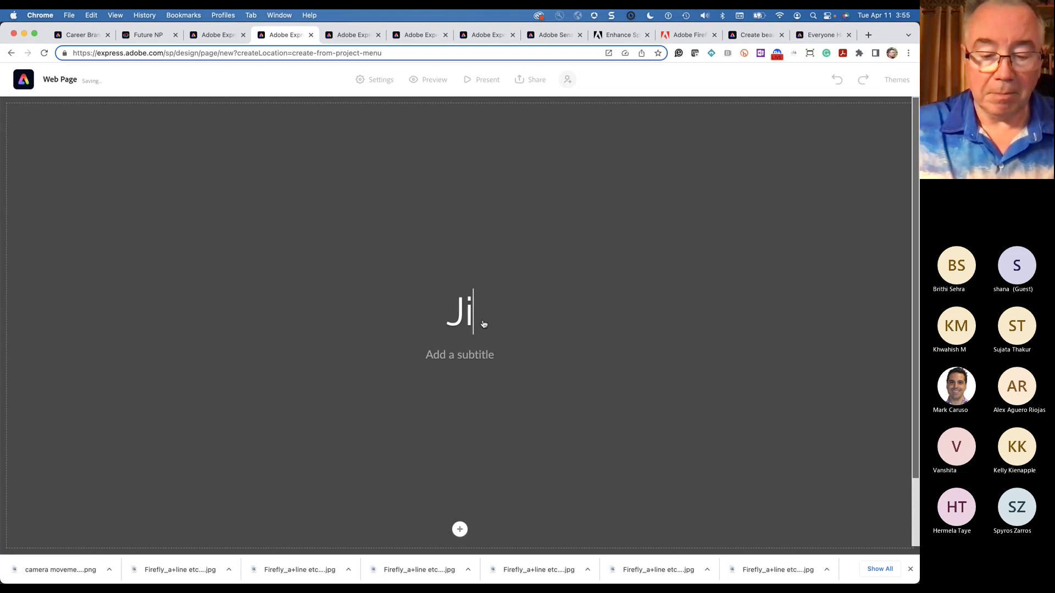
pyautogui.write('m Babbage')
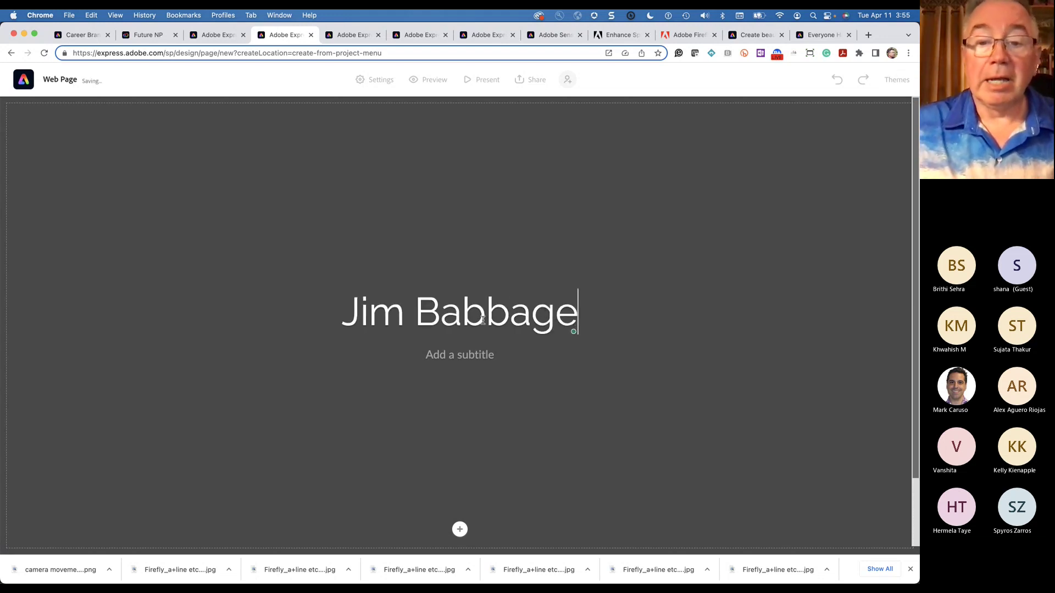
pyautogui.click(474, 357)
pyautogui.write('Photo')
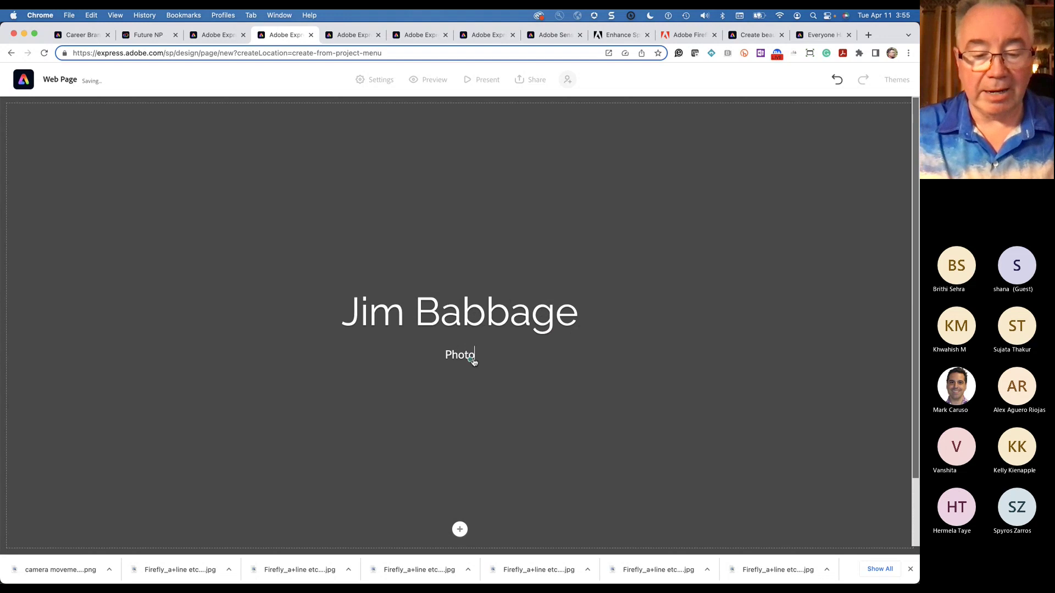
pyautogui.write('grapher')
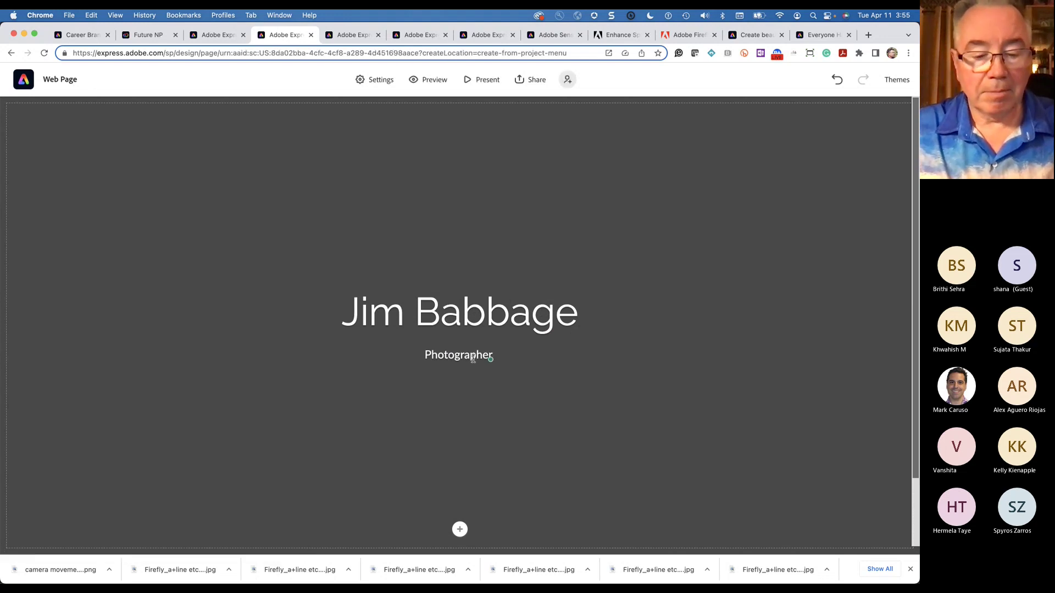
pyautogui.write(' At Large')
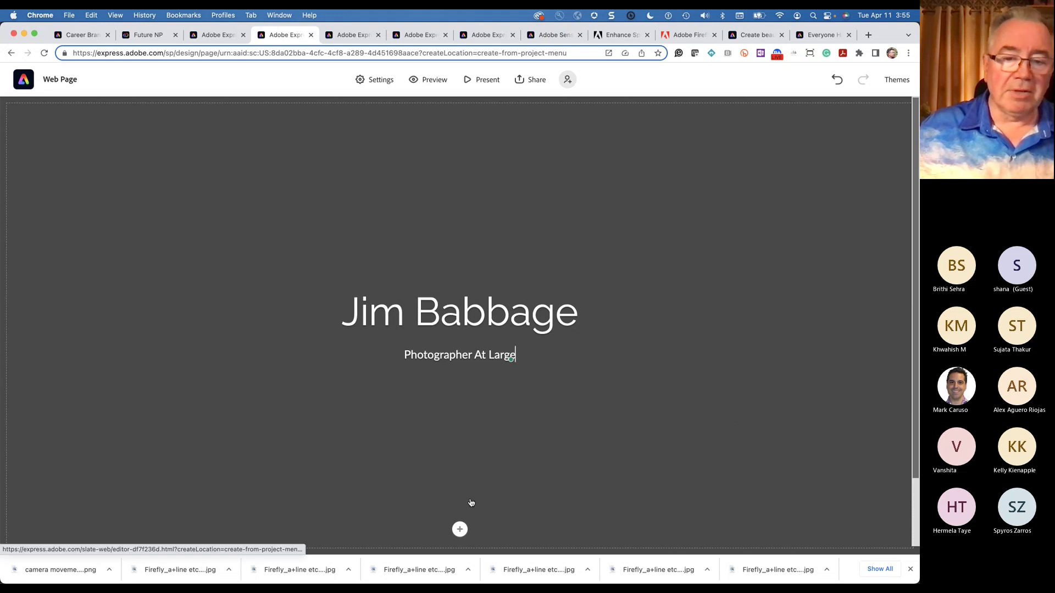
# Search Adobe Stock for "cameras" and set the close-up of a camera lens on a pale grey background as the cover photo.
pyautogui.click(461, 531)
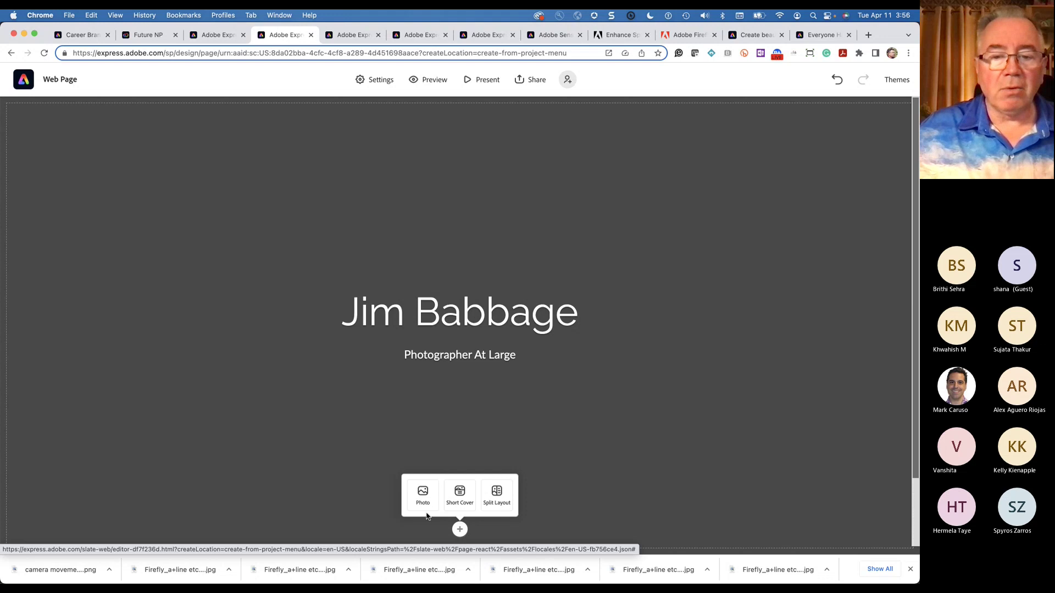
pyautogui.click(424, 496)
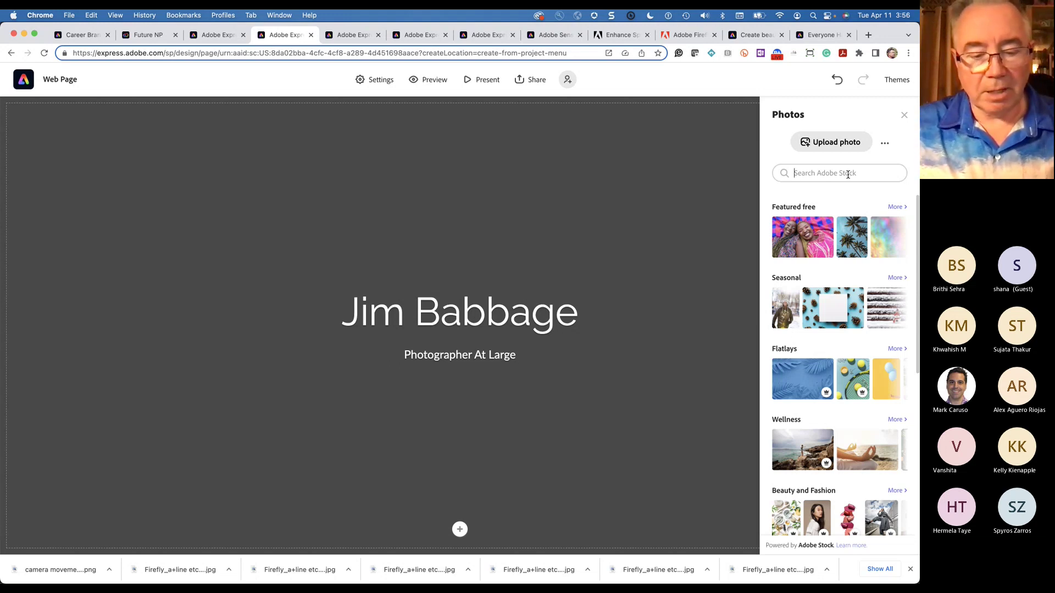
pyautogui.write('cameras')
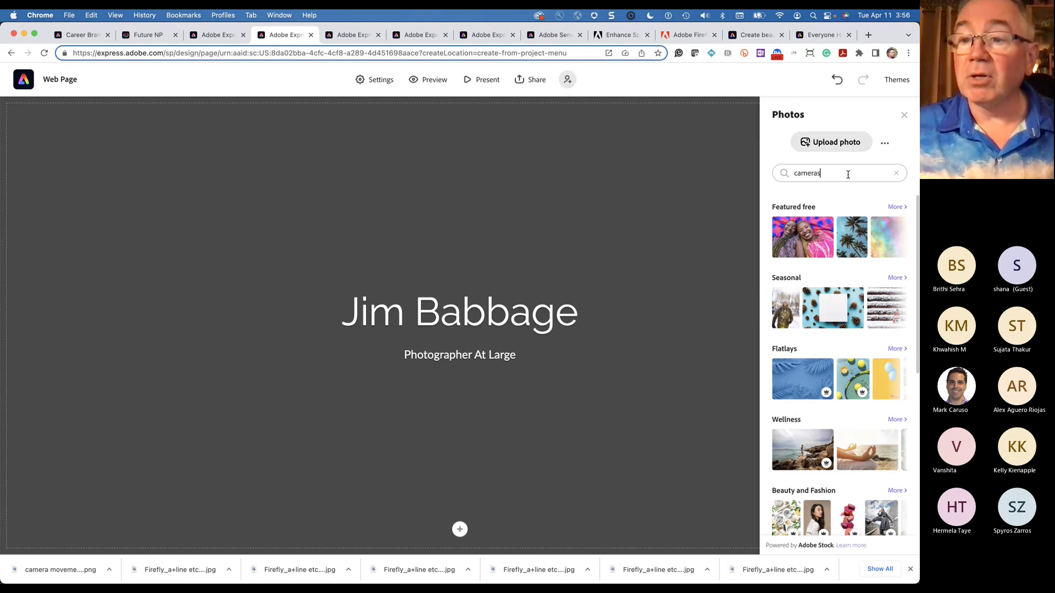
pyautogui.press('Return')
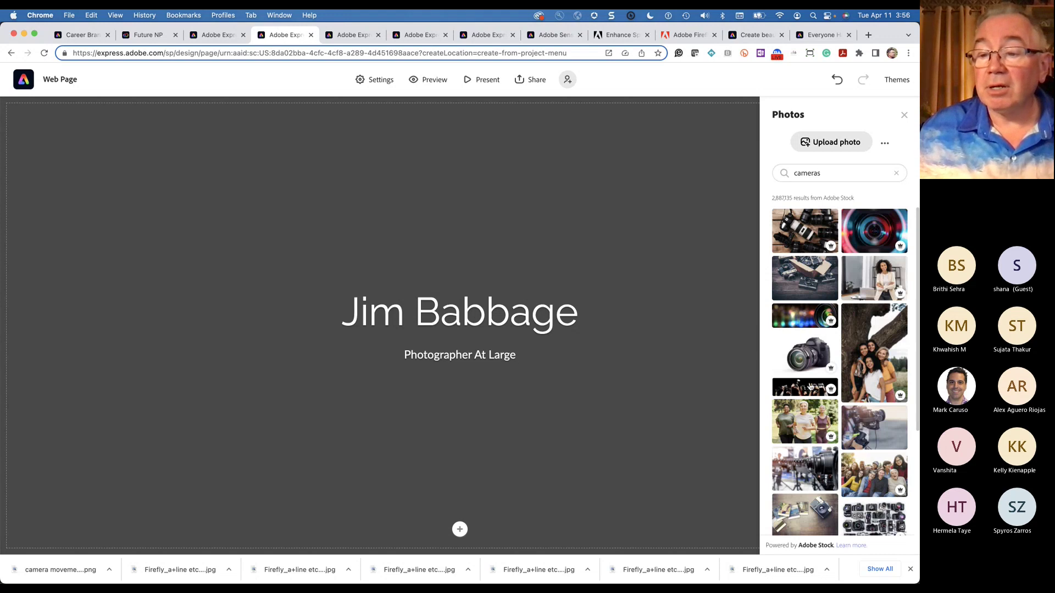
pyautogui.scroll(-8, 810, 387)
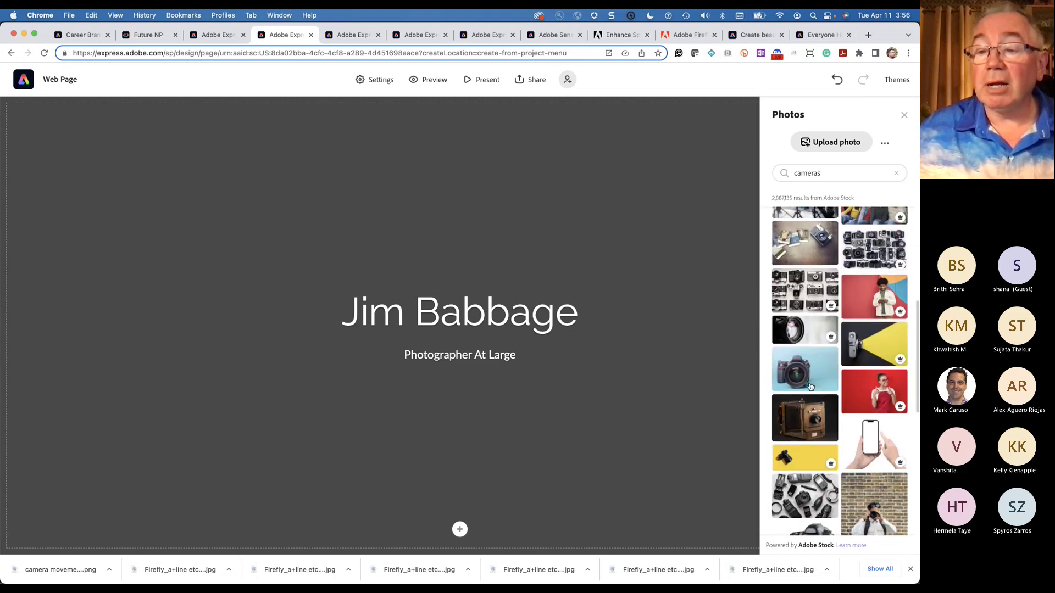
pyautogui.click(807, 333)
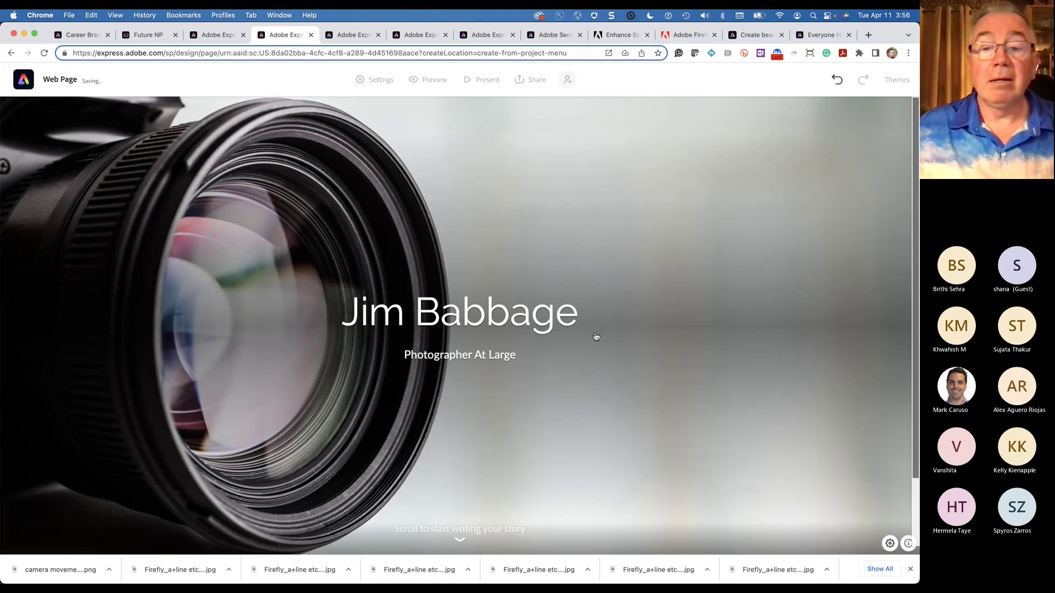
# Move the title and subtitle to the upper-right area of the cover photo, clear of the lens.
pyautogui.doubleClick(556, 309)
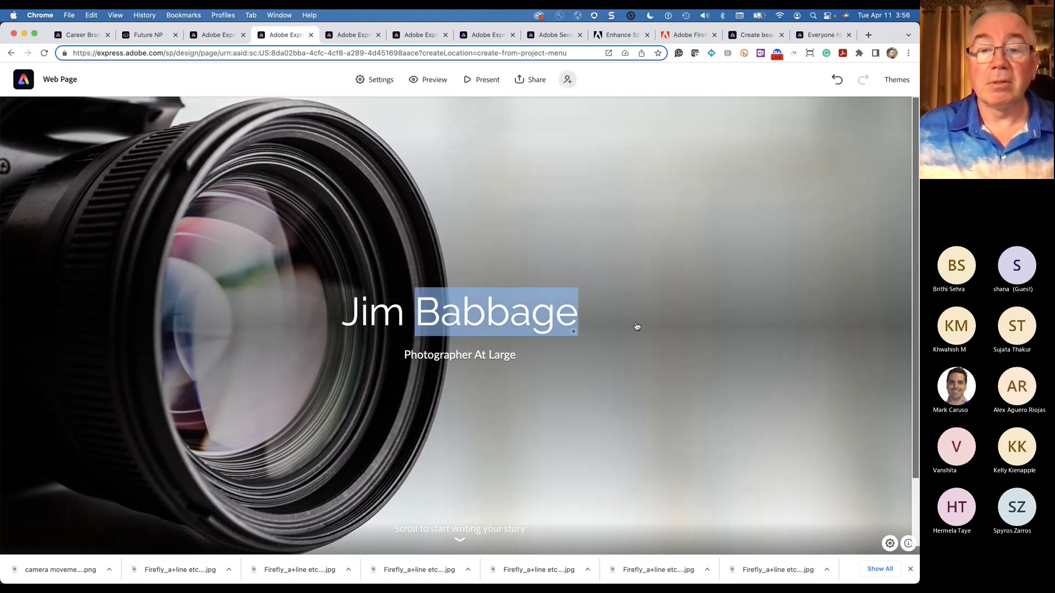
pyautogui.click(577, 325)
pyautogui.moveTo(532, 313); pyautogui.dragTo(769, 174)
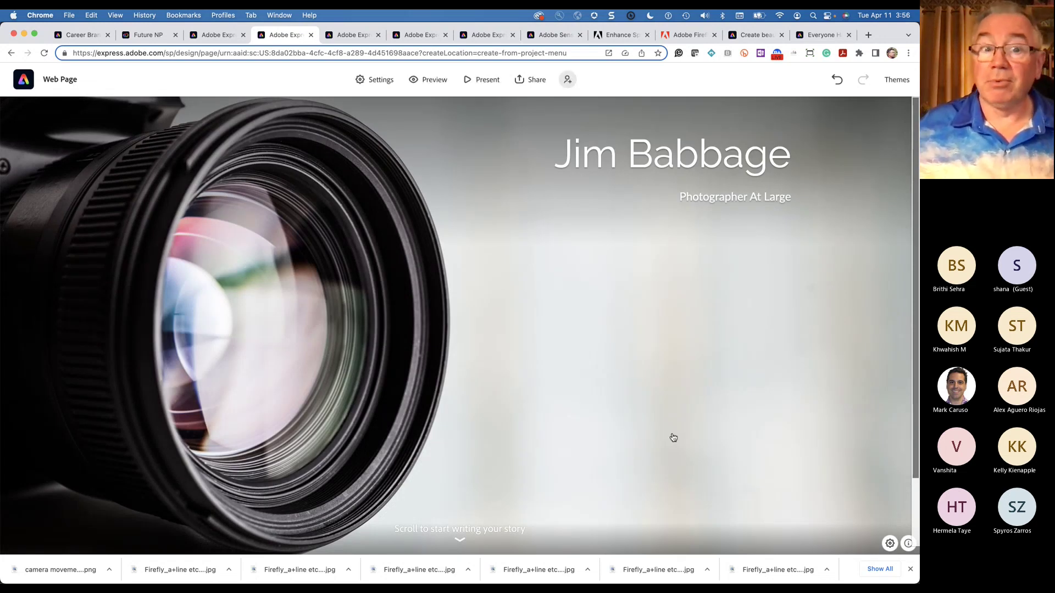
# Add a text block below the cover photo with the H1 heading "This is my Heading".
pyautogui.scroll(-3, 673, 438)
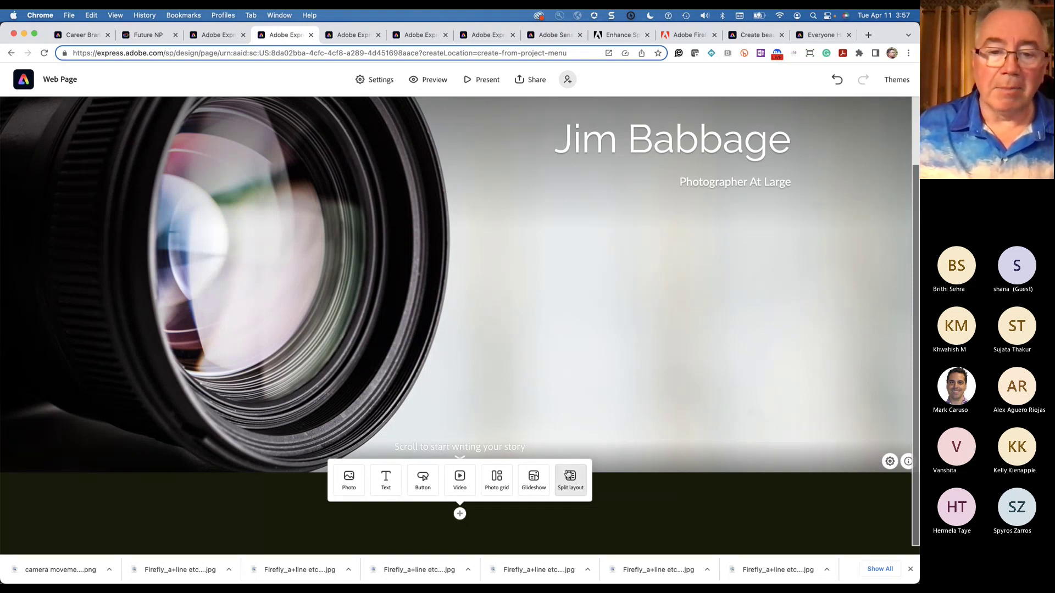
pyautogui.click(385, 479)
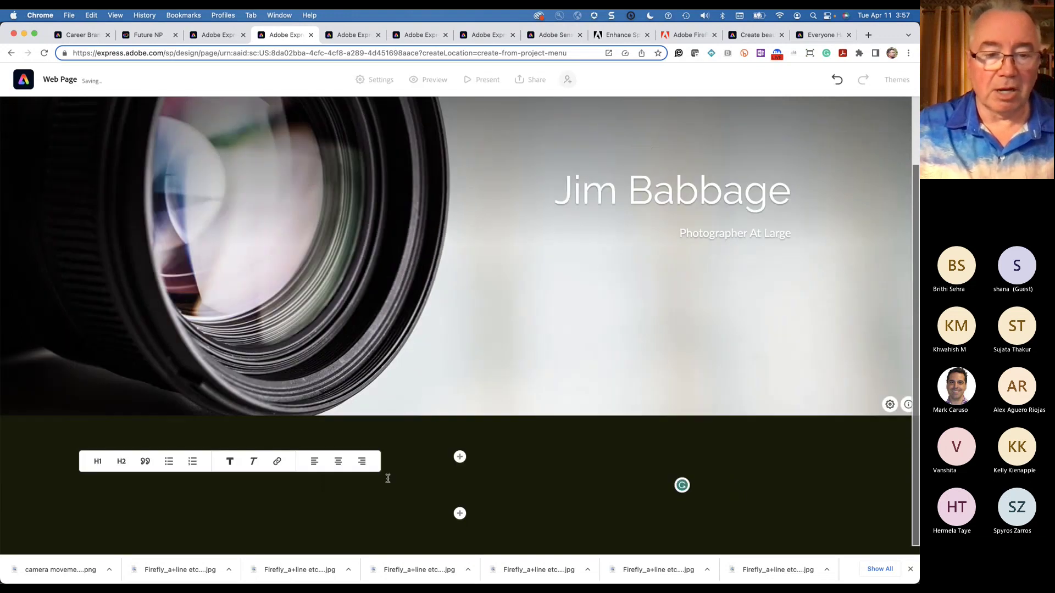
pyautogui.click(97, 463)
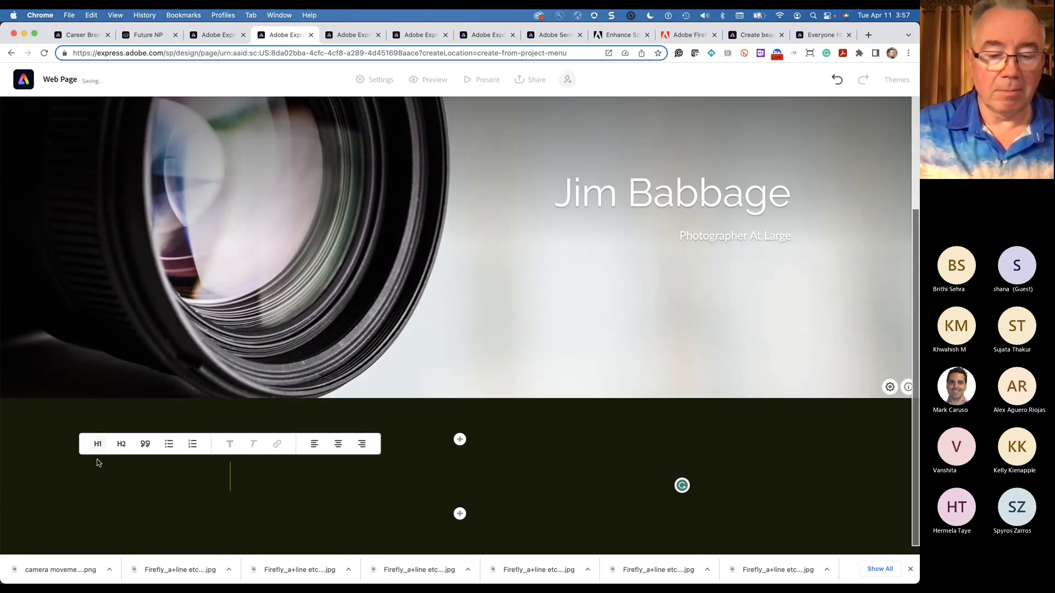
pyautogui.write('This is my heading')
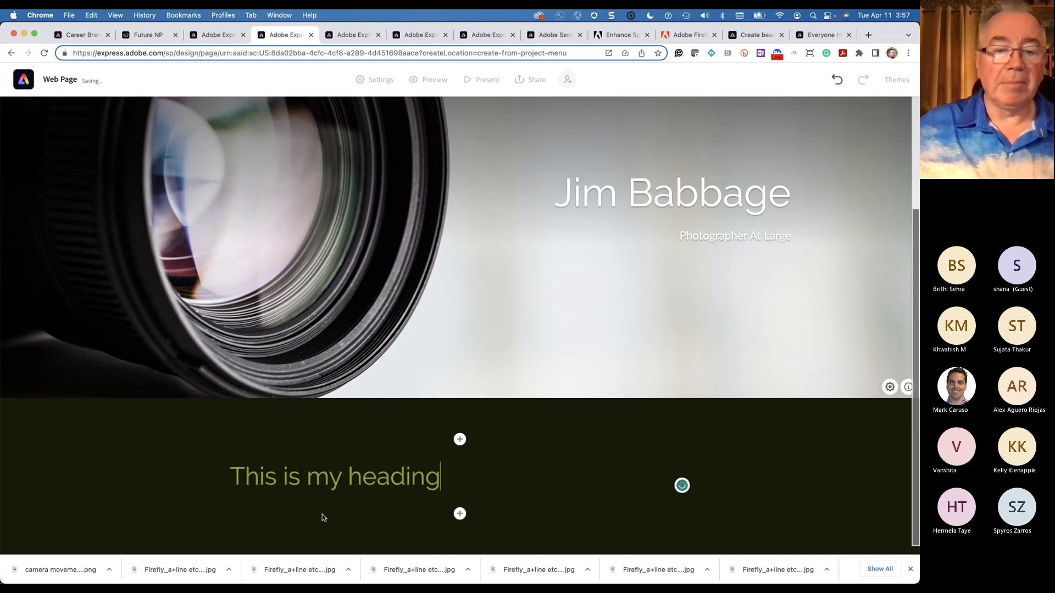
pyautogui.tripleClick(378, 477)
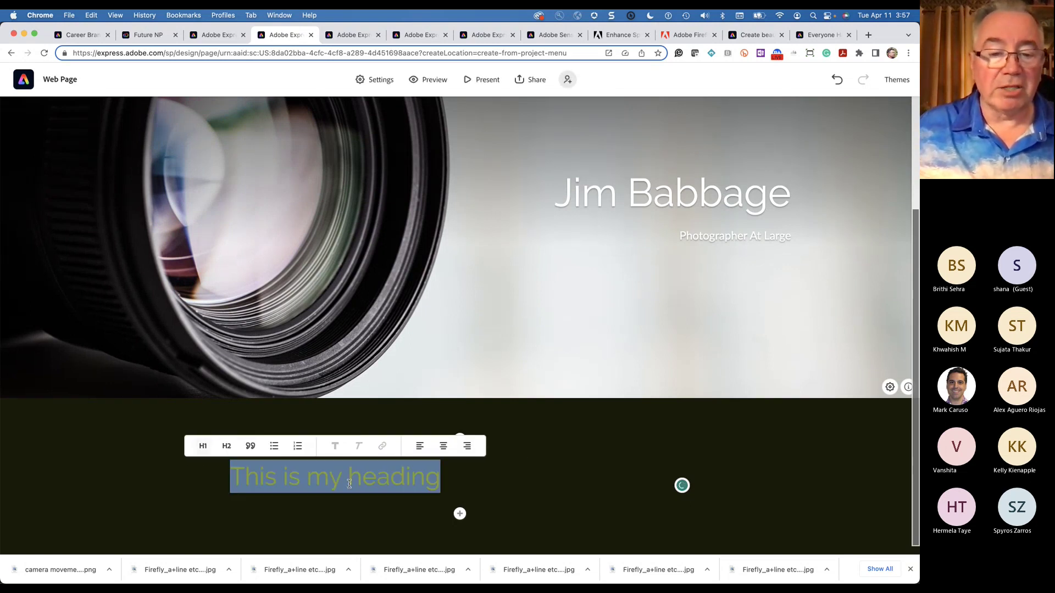
pyautogui.click(360, 481)
pyautogui.press('BackSpace')
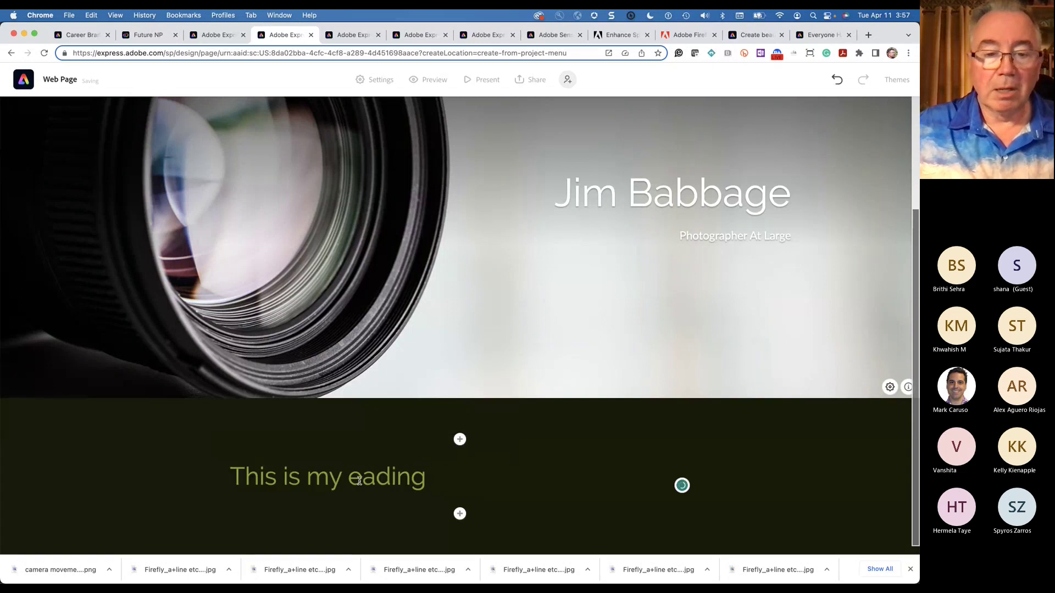
pyautogui.write('H')
# Try the H2 and quote styles on the heading and restore it to H1.
pyautogui.click(382, 483)
pyautogui.tripleClick(382, 483)
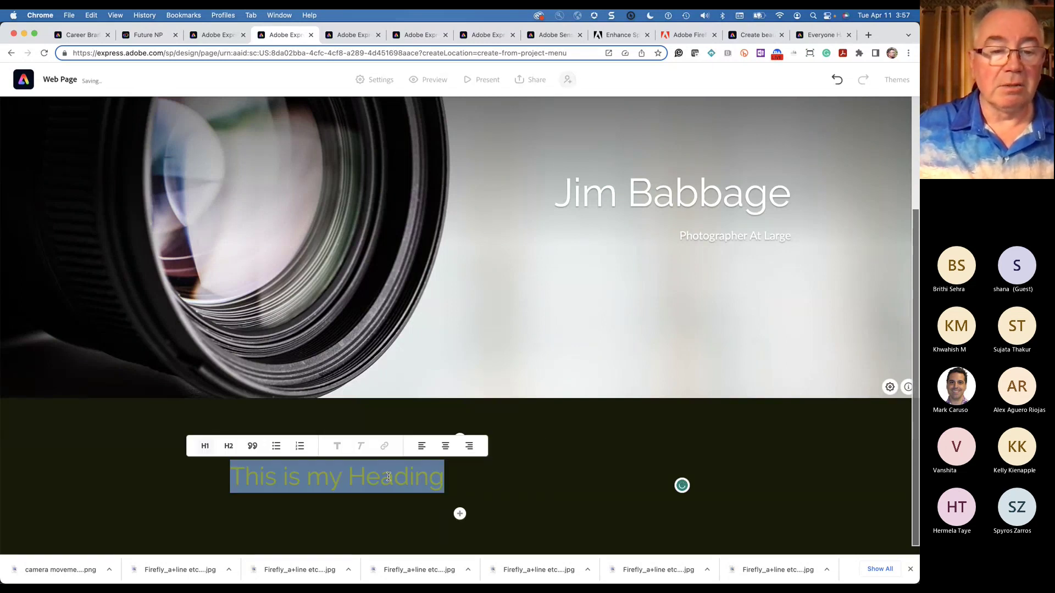
pyautogui.click(228, 447)
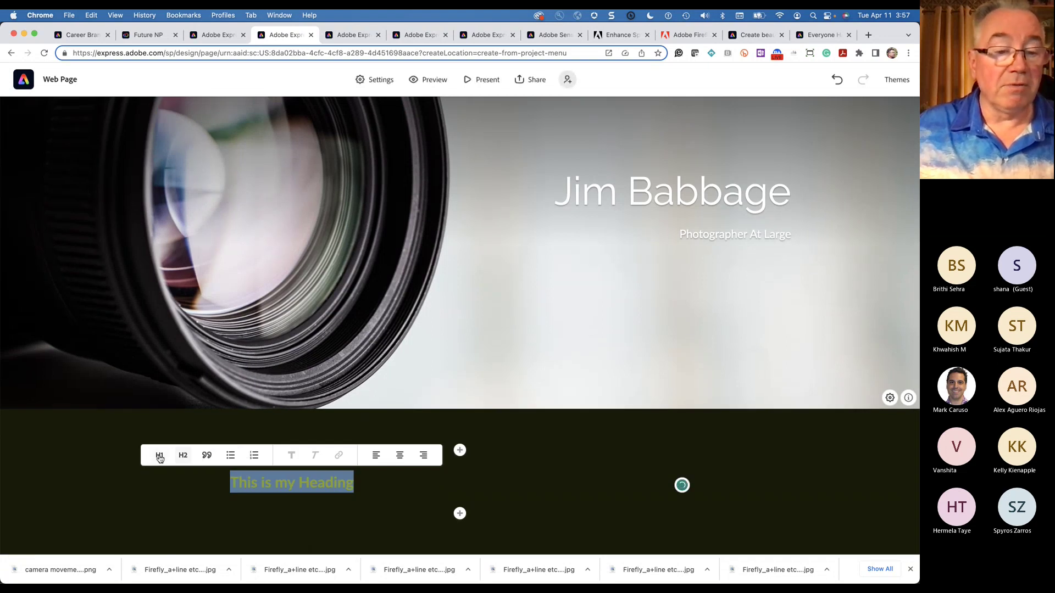
pyautogui.click(160, 455)
pyautogui.click(256, 447)
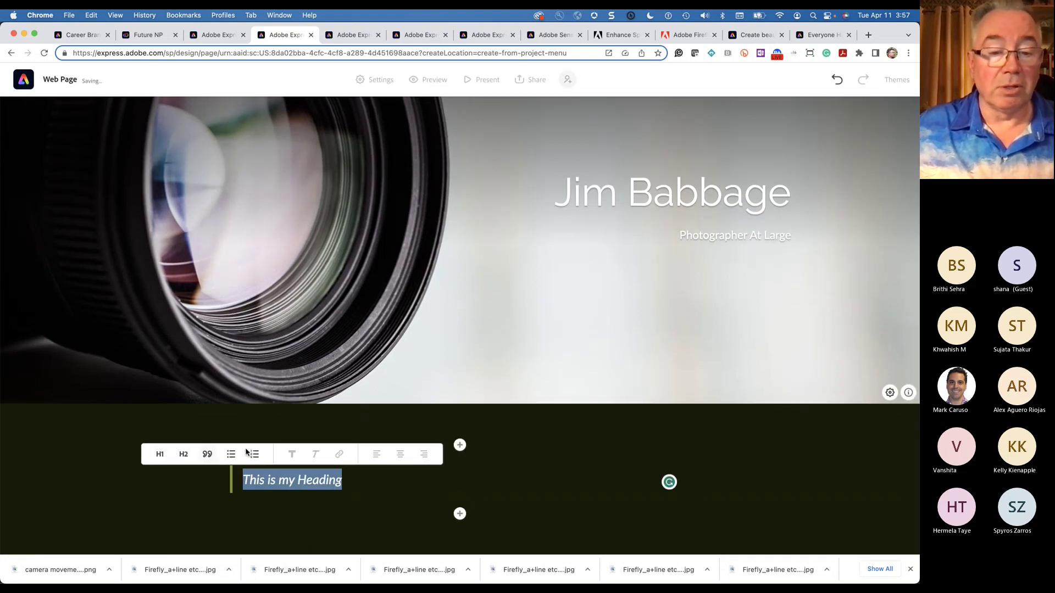
pyautogui.click(160, 454)
pyautogui.click(538, 435)
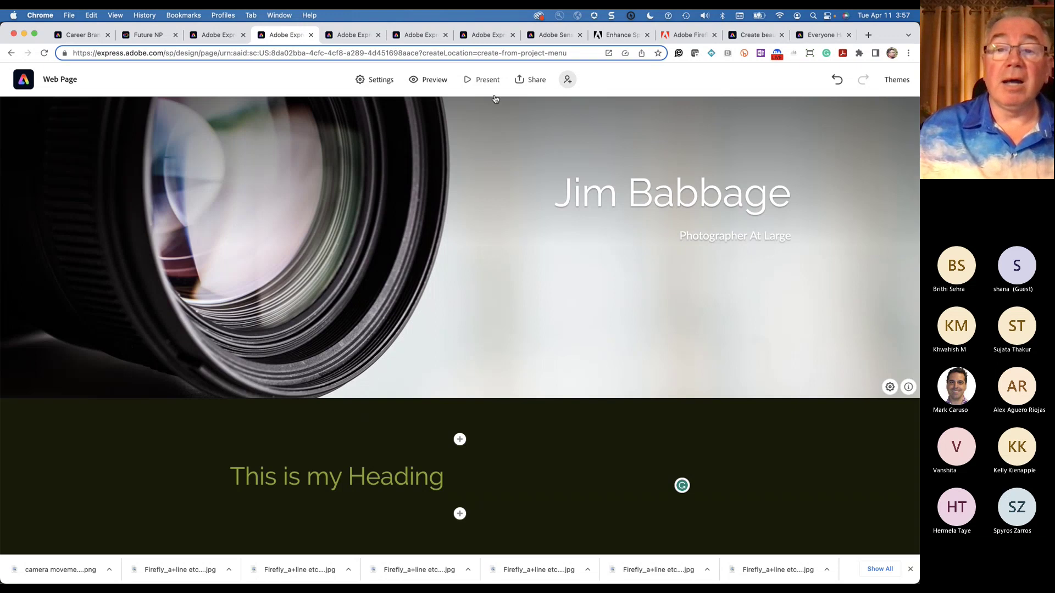
# Publish the webpage to a shareable link with the category Business and the author details turned on.
pyautogui.click(533, 83)
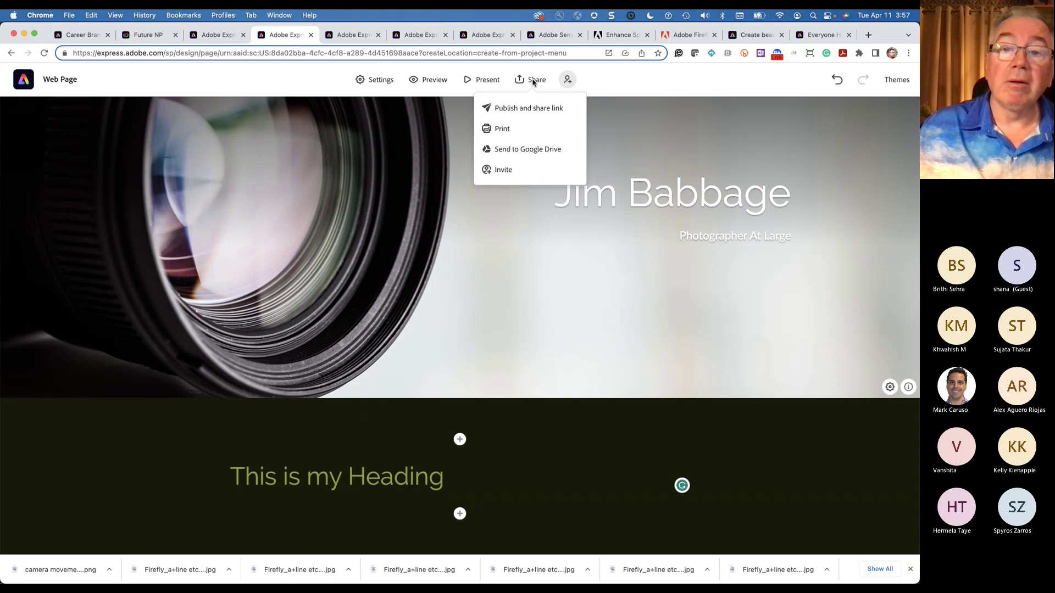
pyautogui.click(536, 109)
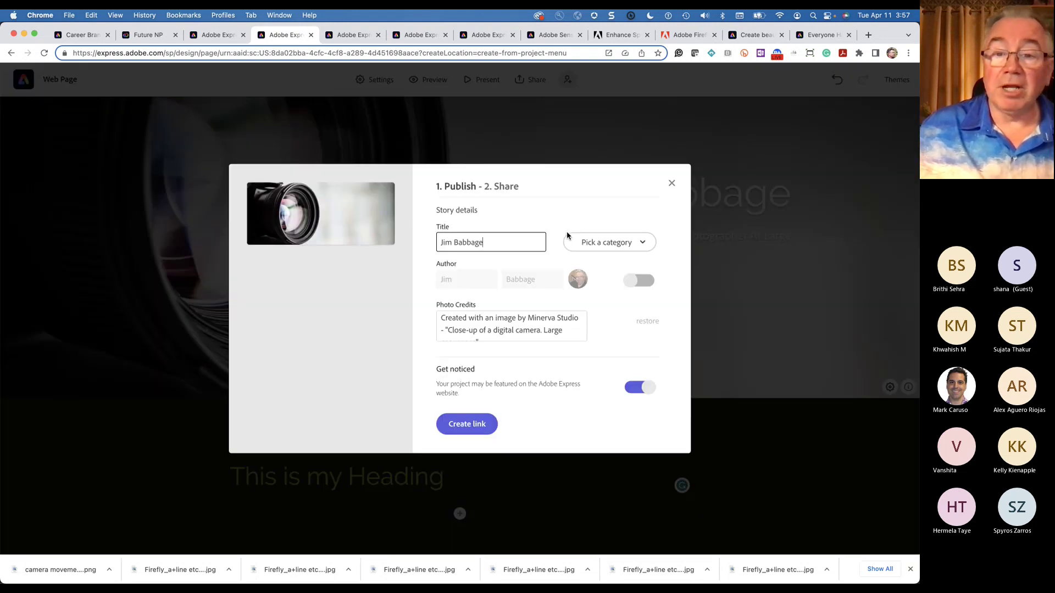
pyautogui.click(642, 244)
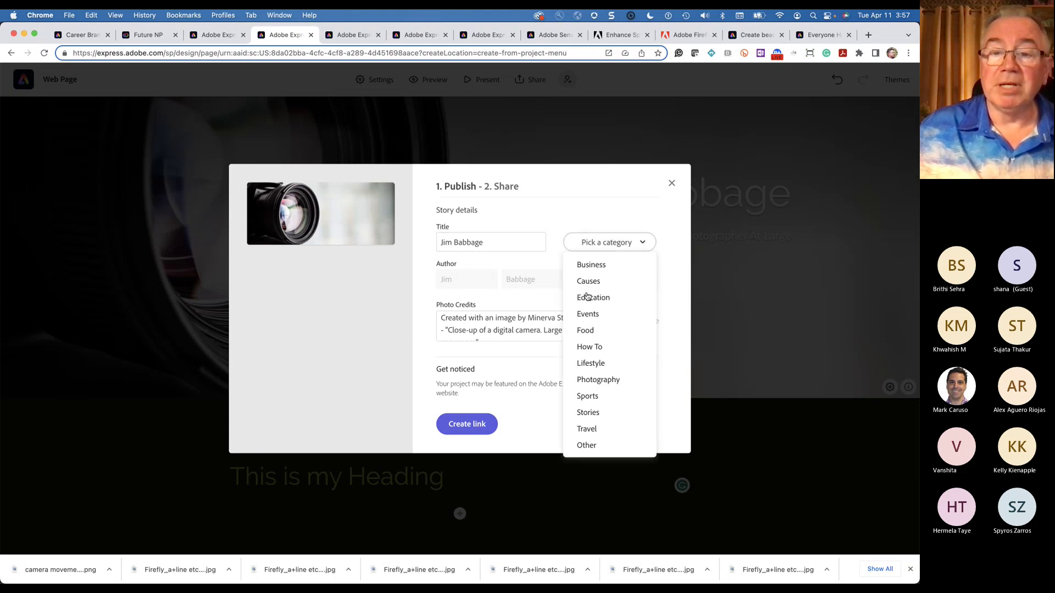
pyautogui.click(613, 269)
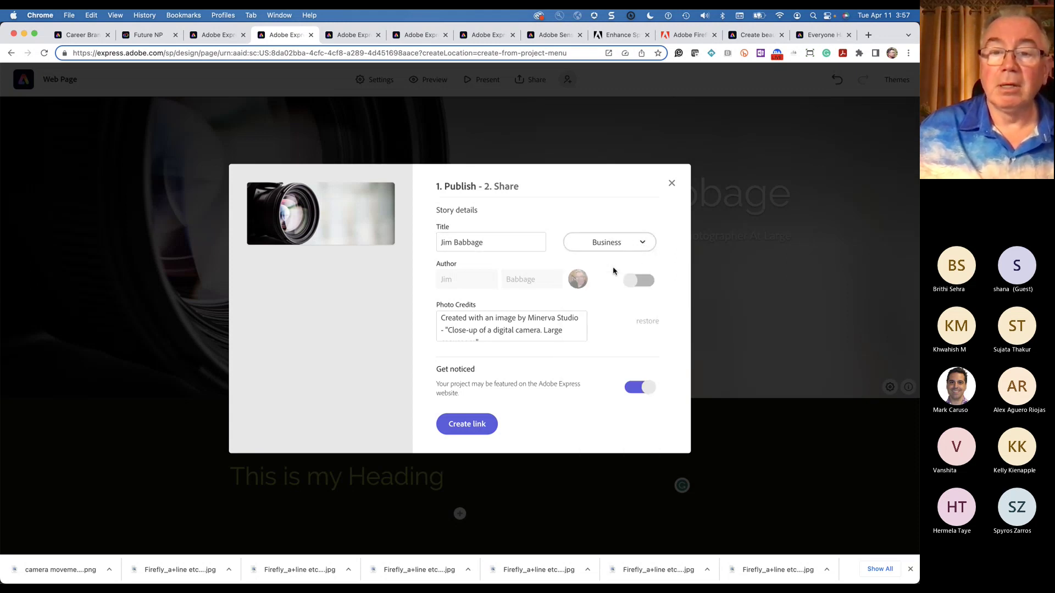
pyautogui.click(644, 280)
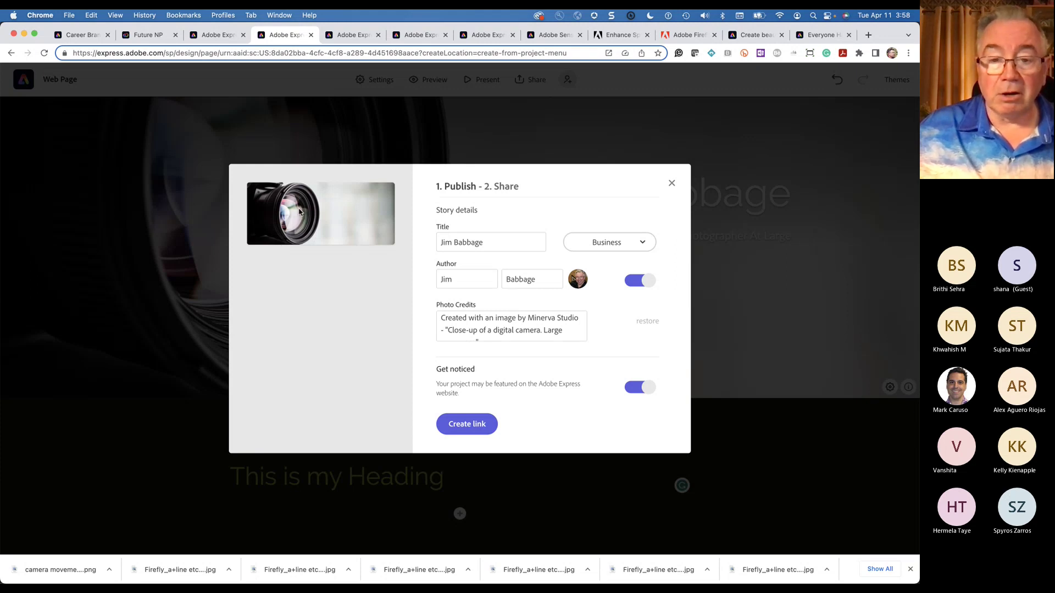
pyautogui.scroll(-1, 521, 322)
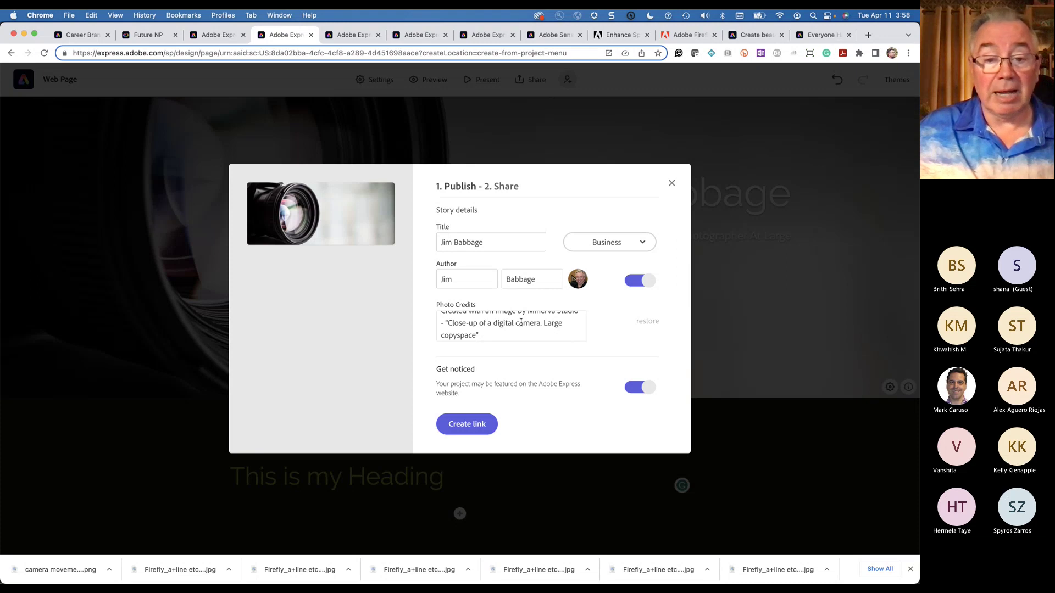
pyautogui.click(470, 426)
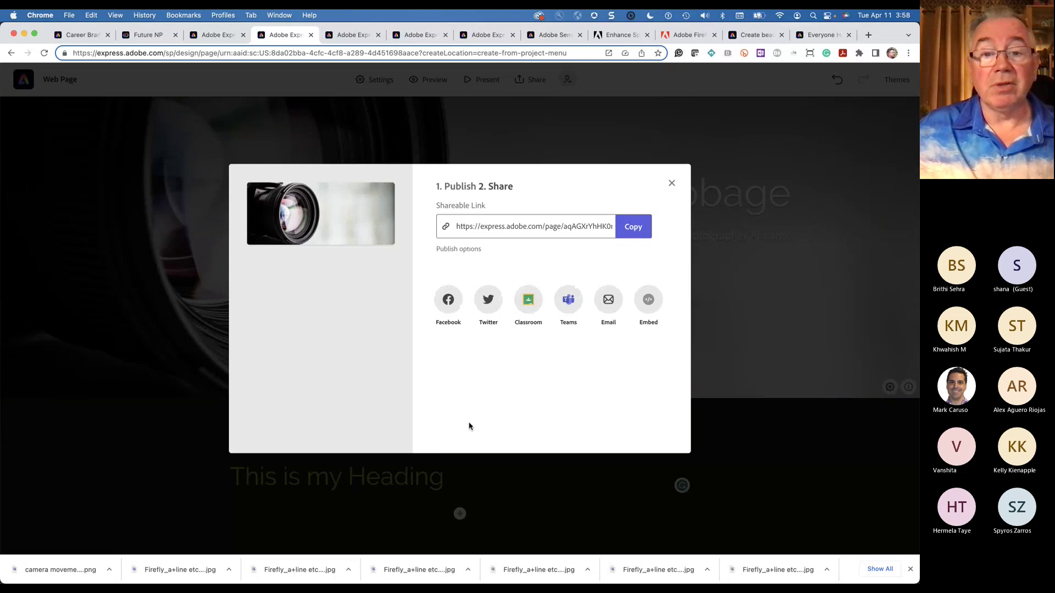
# Copy the shareable link and open the published webpage in a new browser tab.
pyautogui.click(501, 228)
pyautogui.click(626, 232)
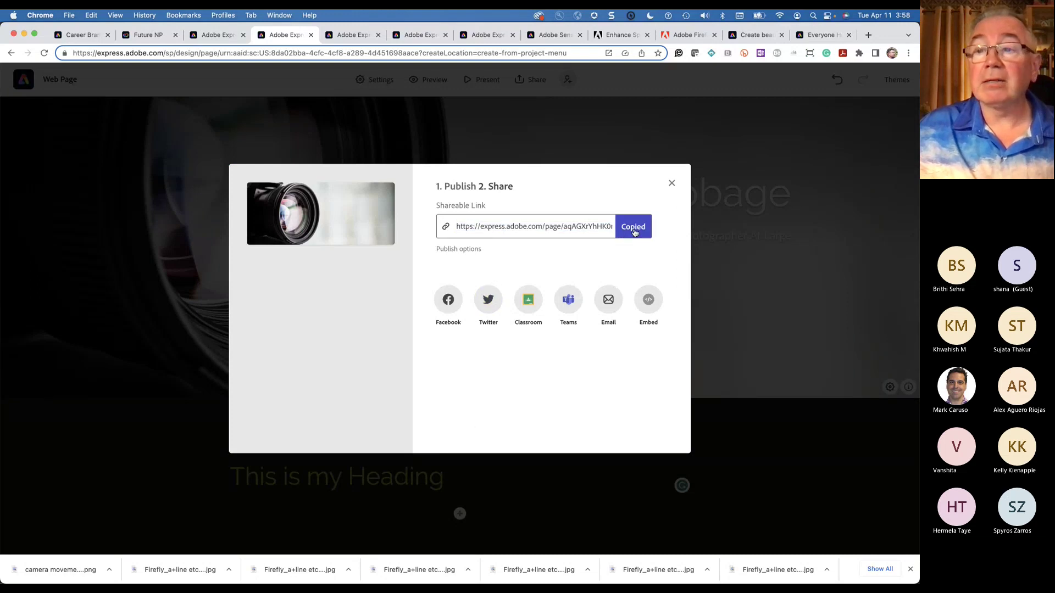
pyautogui.click(868, 35)
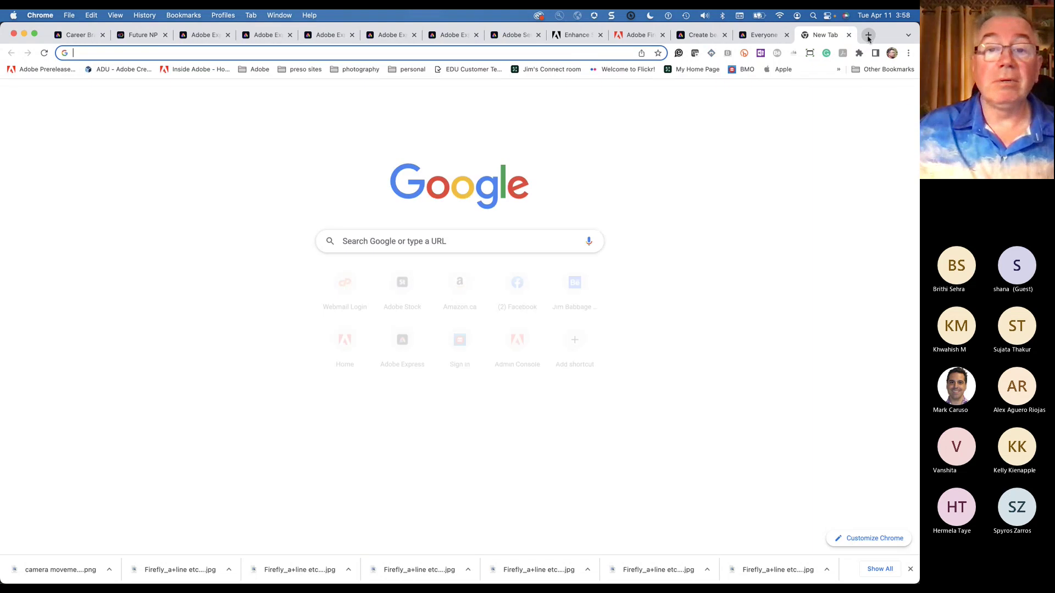
pyautogui.press('super+v')
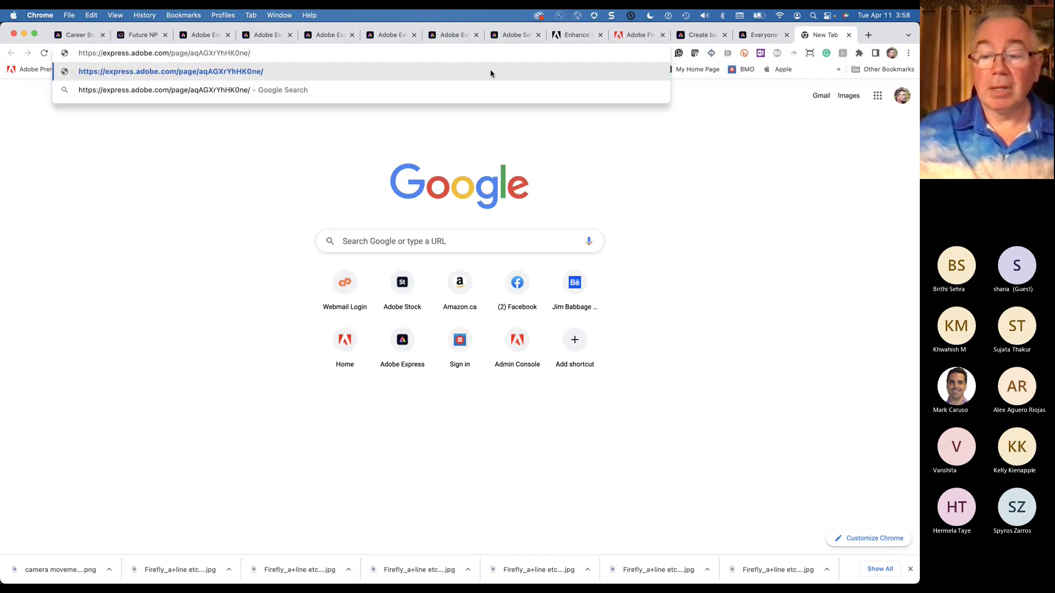
pyautogui.press('Return')
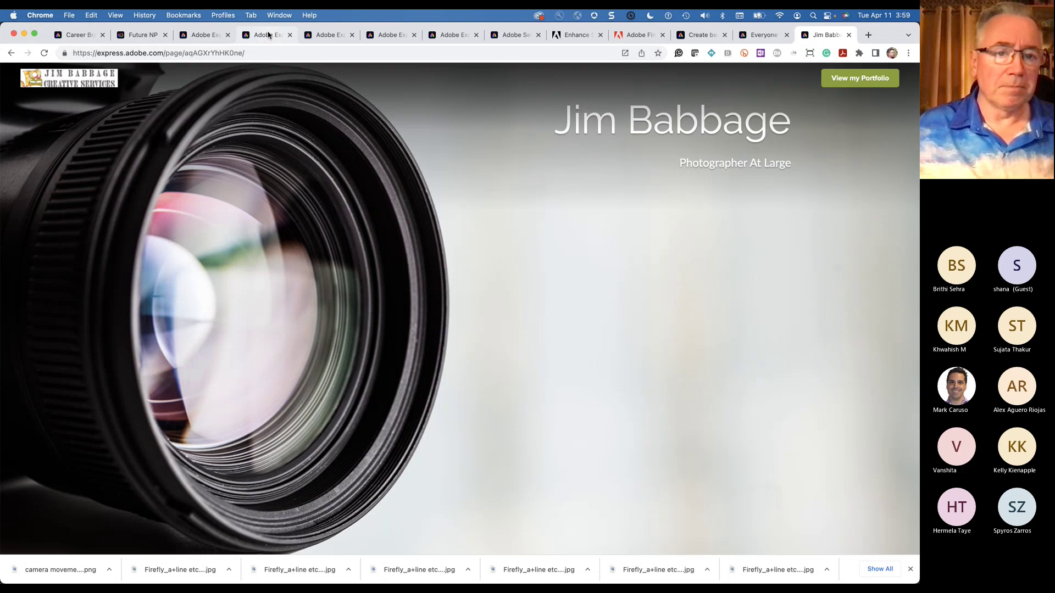
# Switch to the "lrg - 5 reasons" project, show all its pages as a grid and select the page with the QR code.
pyautogui.click(267, 36)
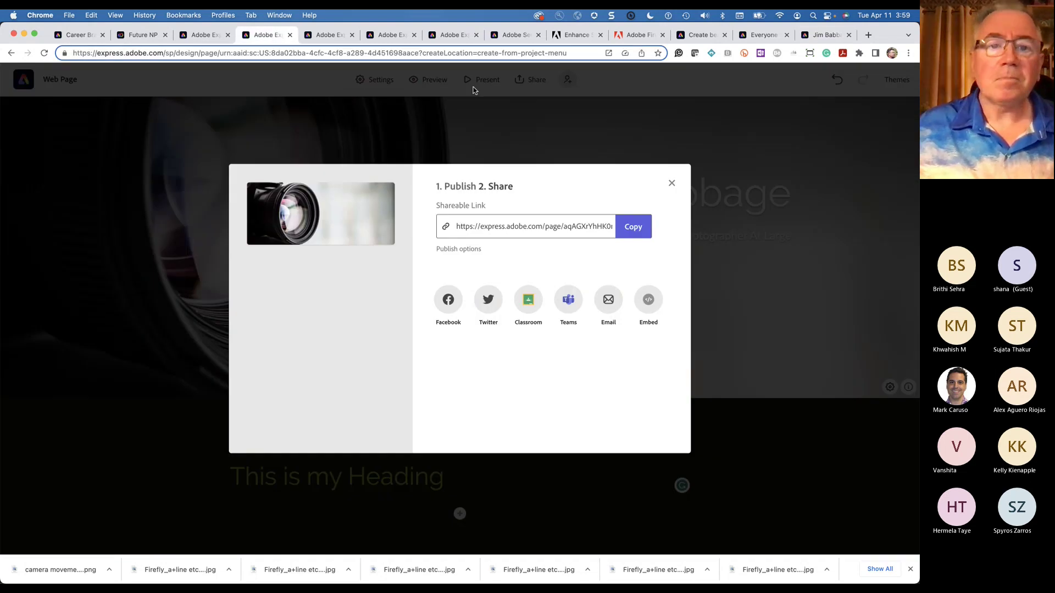
pyautogui.click(319, 36)
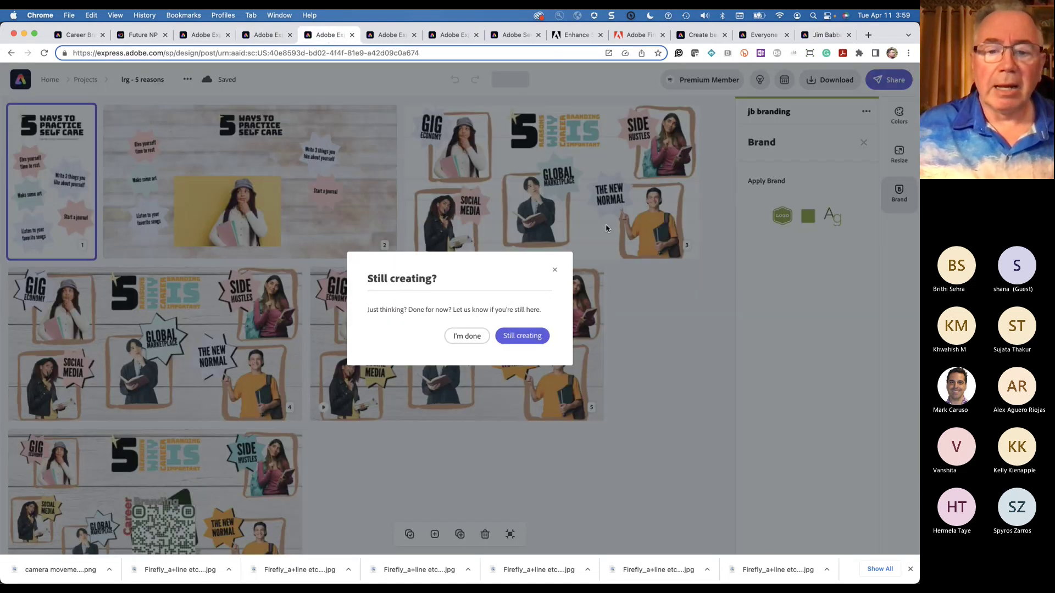
pyautogui.click(517, 337)
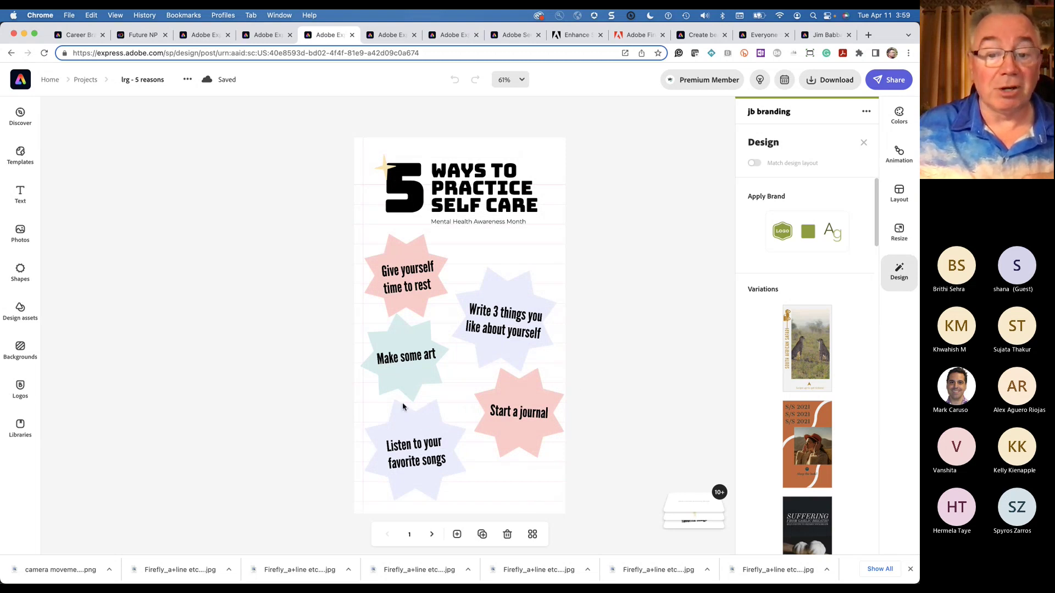
pyautogui.click(533, 534)
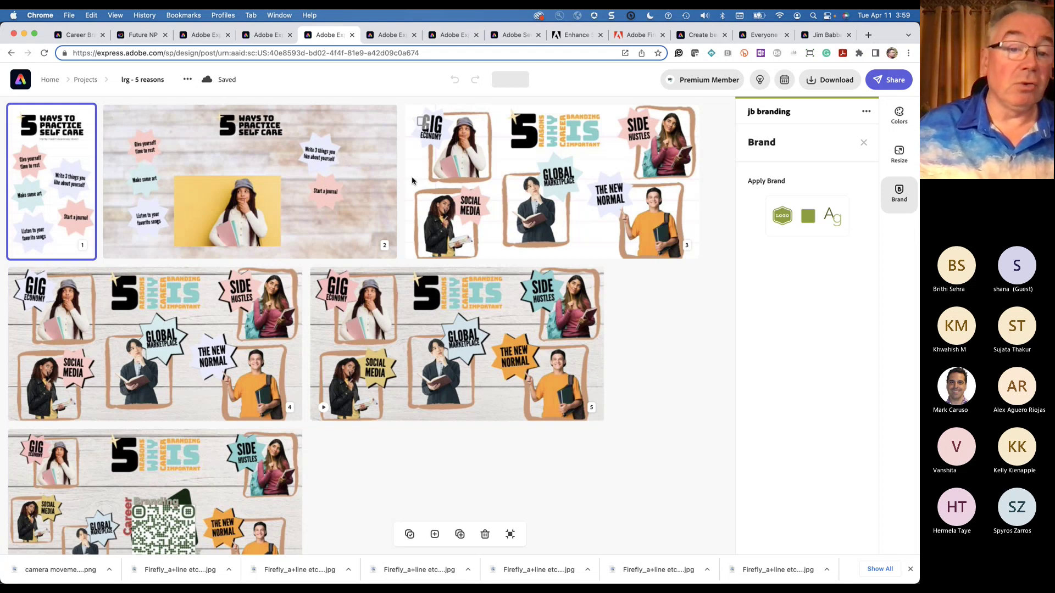
pyautogui.doubleClick(232, 471)
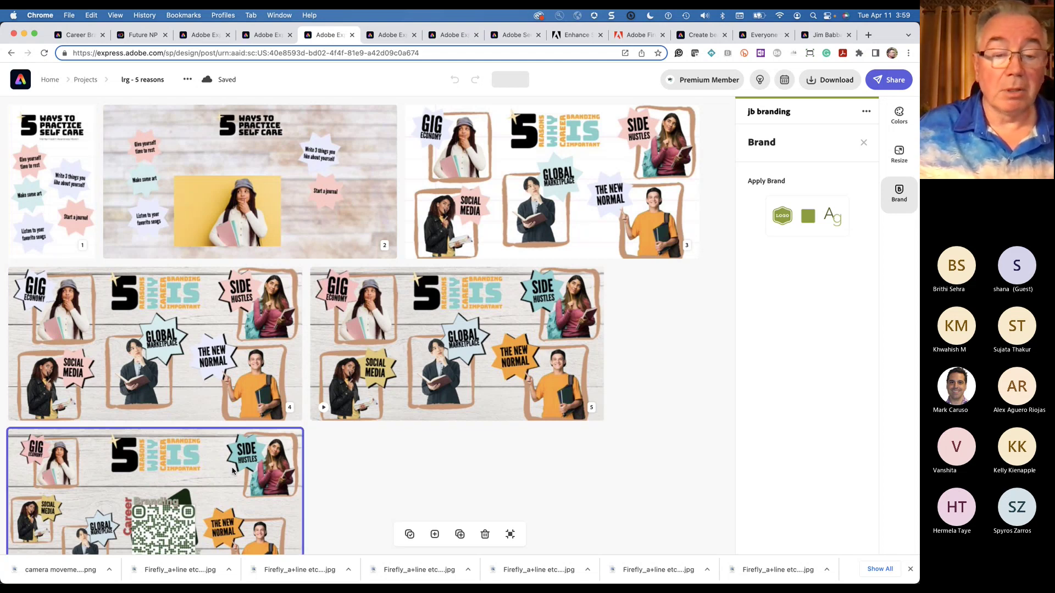
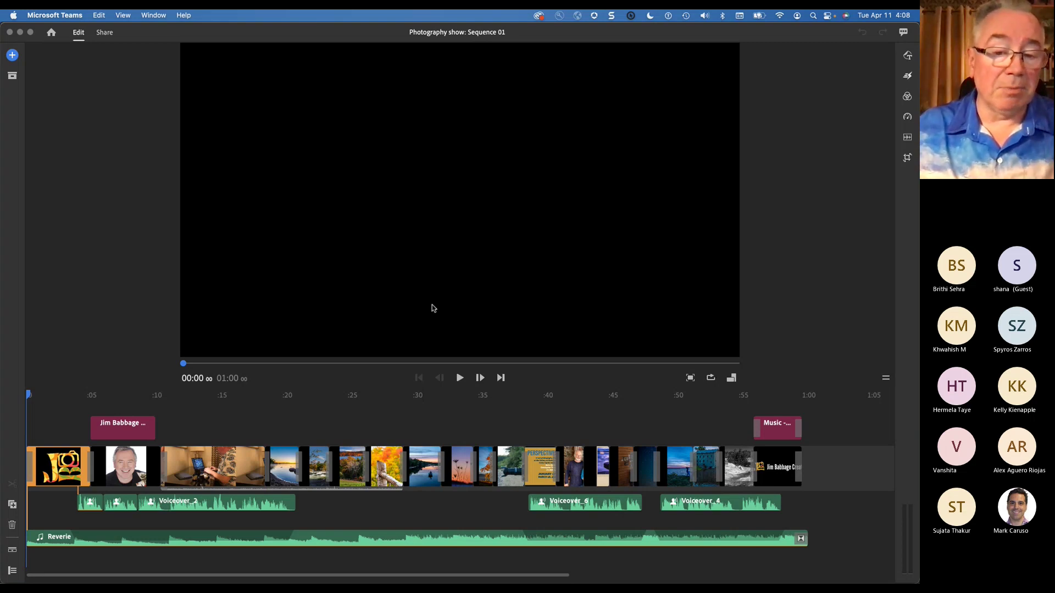
# Play the beginning of the Photography show sequence in Premiere Rush and pause it at about 21 seconds.
pyautogui.click(460, 379)
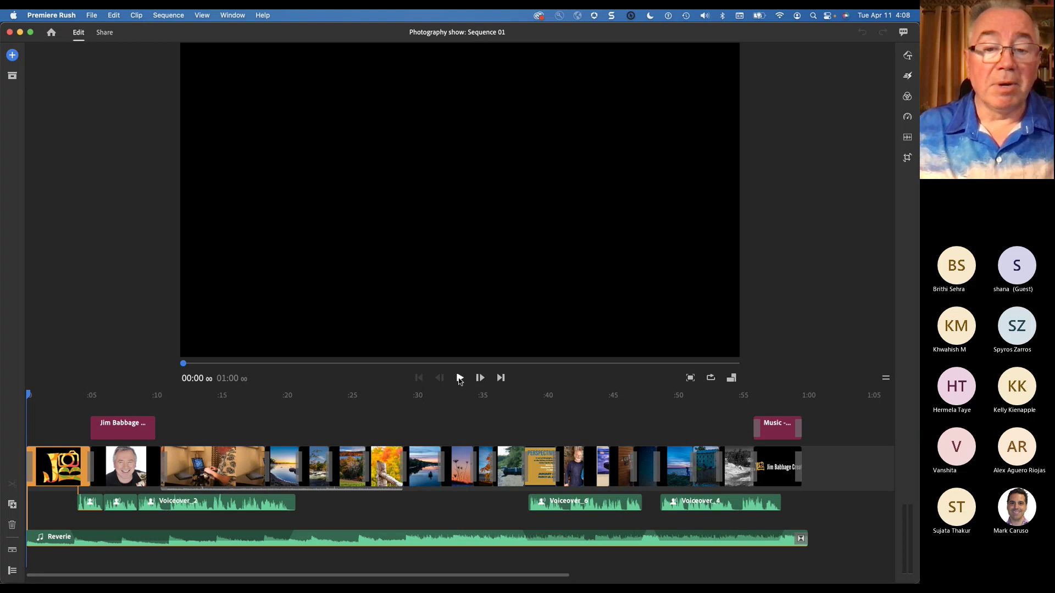
pyautogui.click(467, 378)
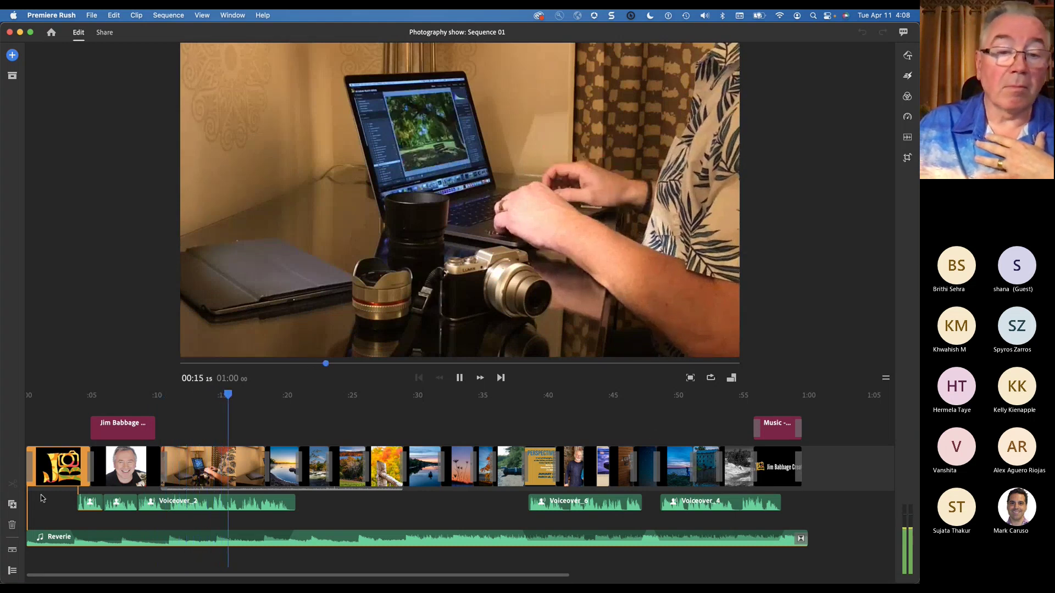
pyautogui.click(460, 378)
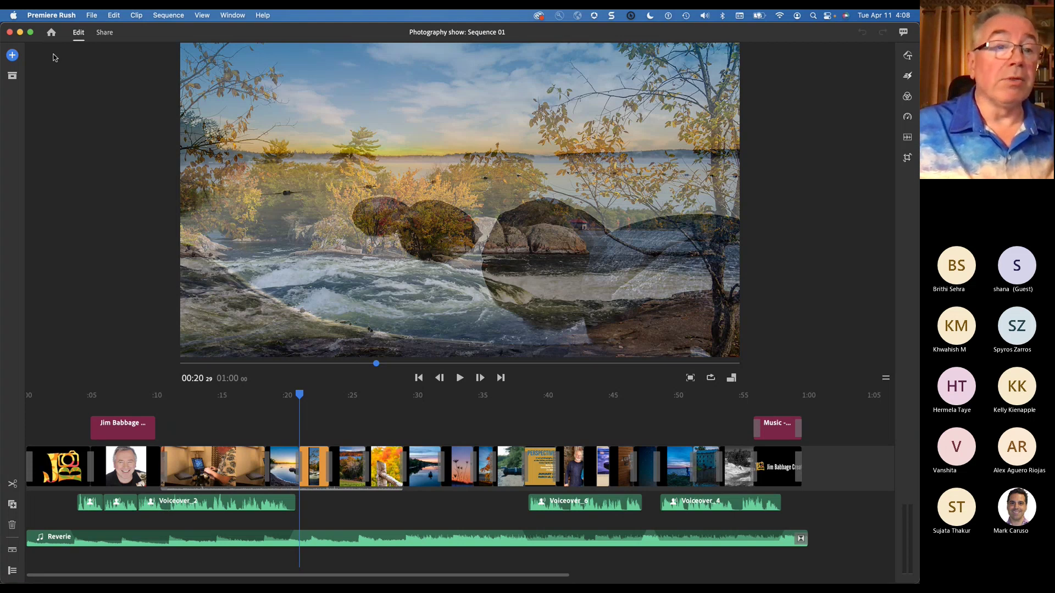
# Create a new project from the Sample Media clips Walking Selfie, Boat View and Beach Selfie, in that order.
pyautogui.click(50, 35)
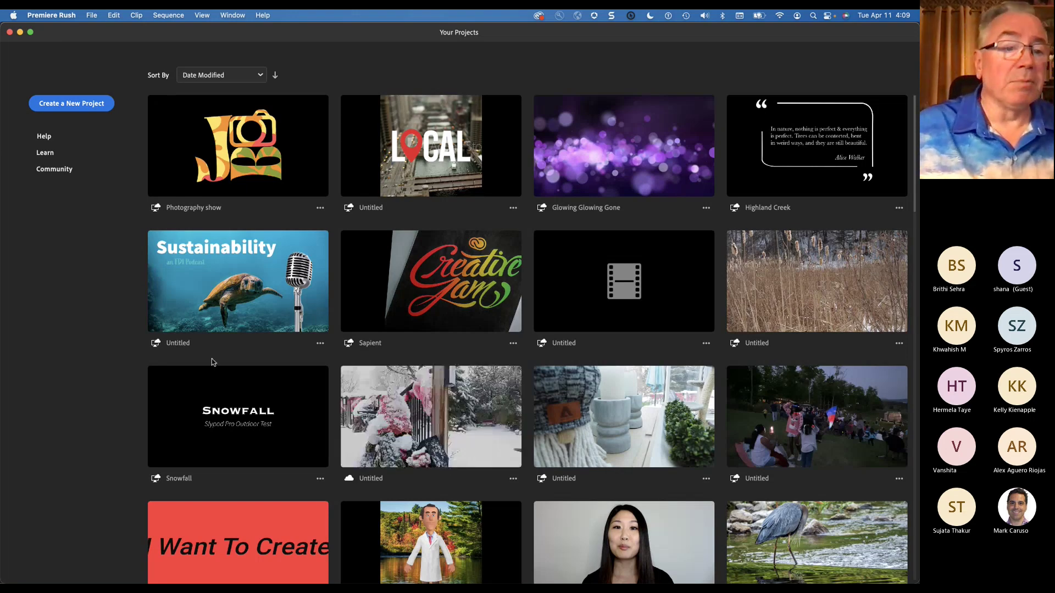
pyautogui.click(77, 106)
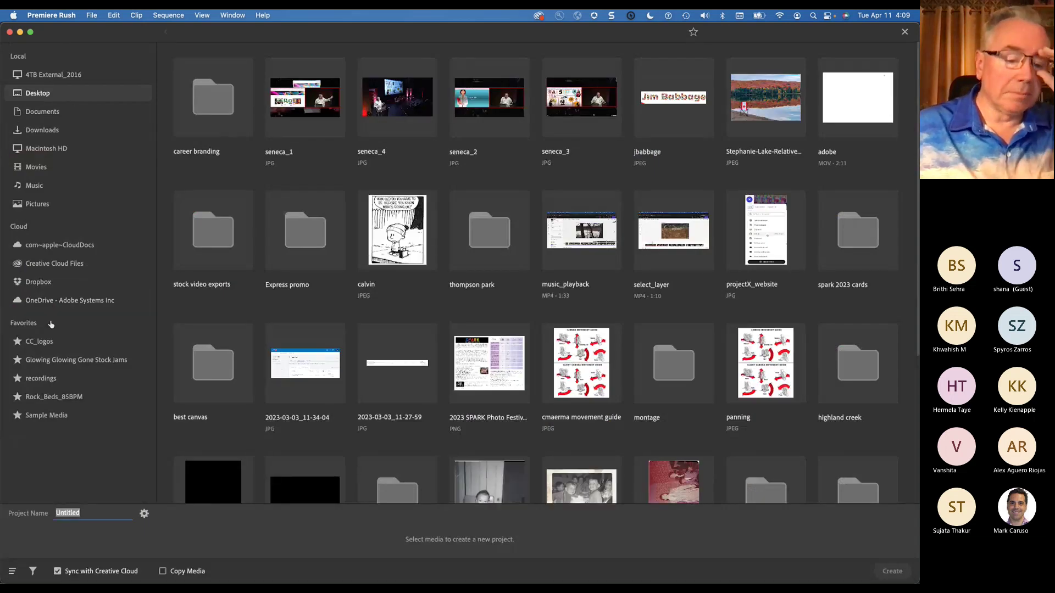
pyautogui.click(43, 418)
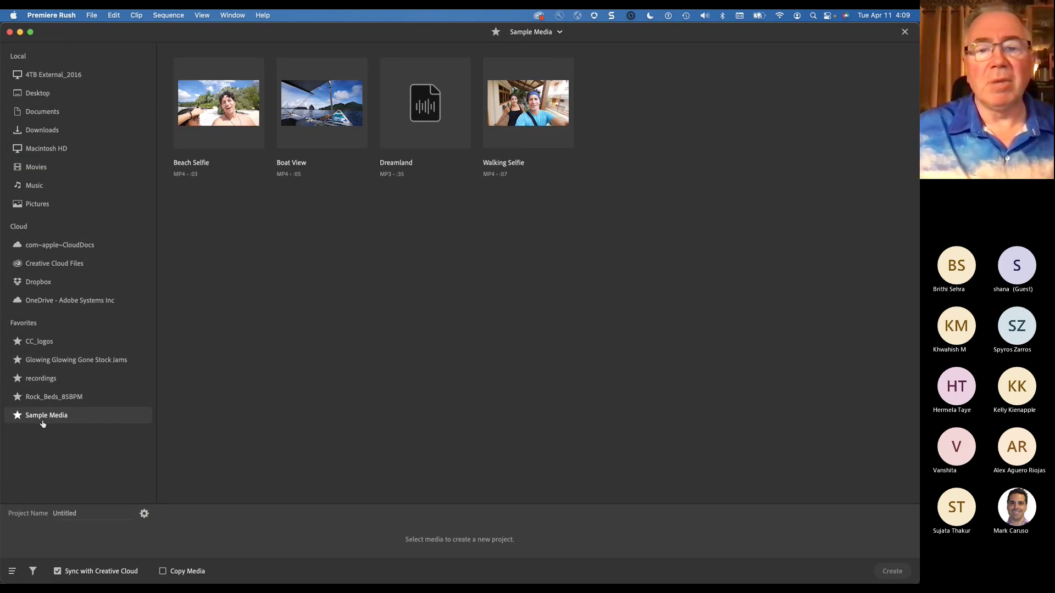
pyautogui.moveTo(233, 117)
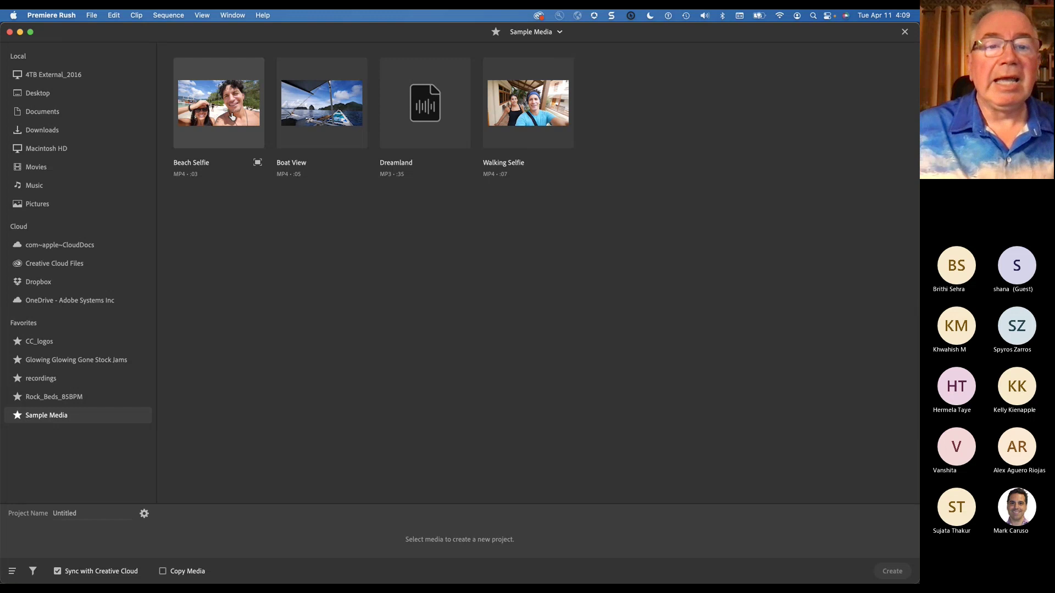
pyautogui.click(530, 102)
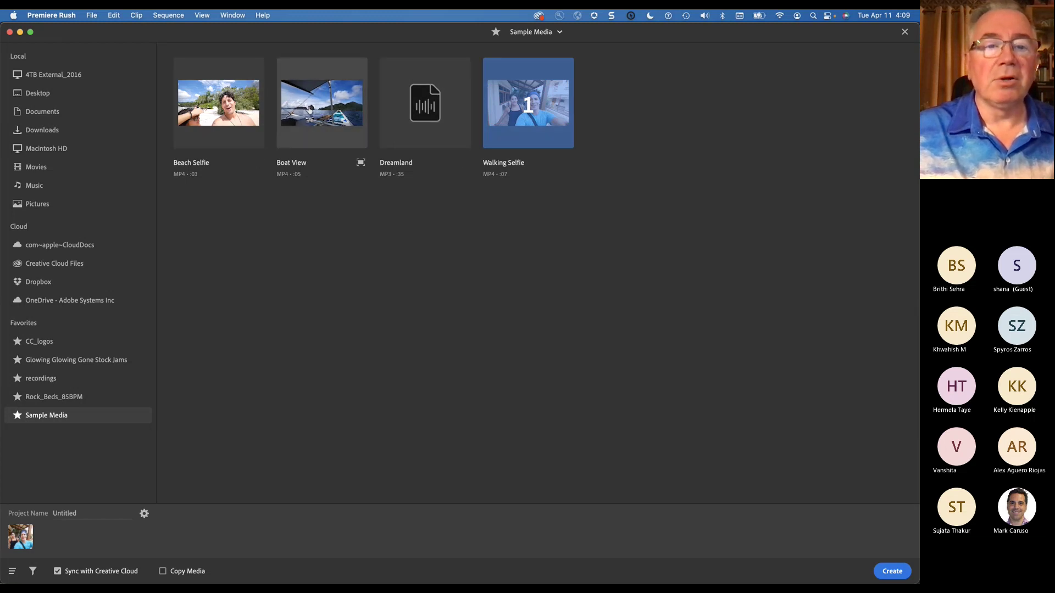
pyautogui.click(309, 111)
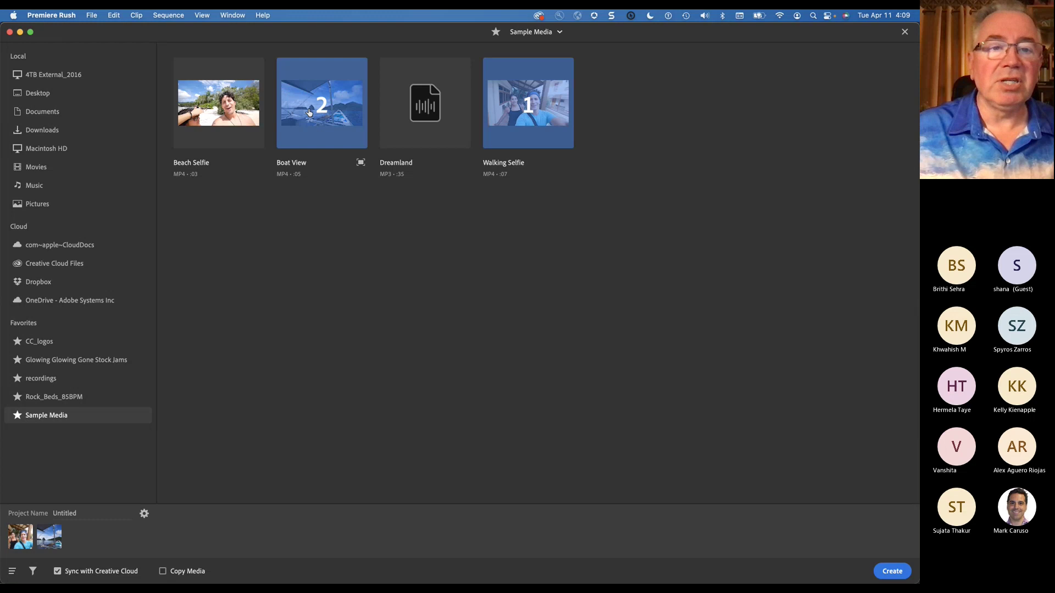
pyautogui.click(242, 113)
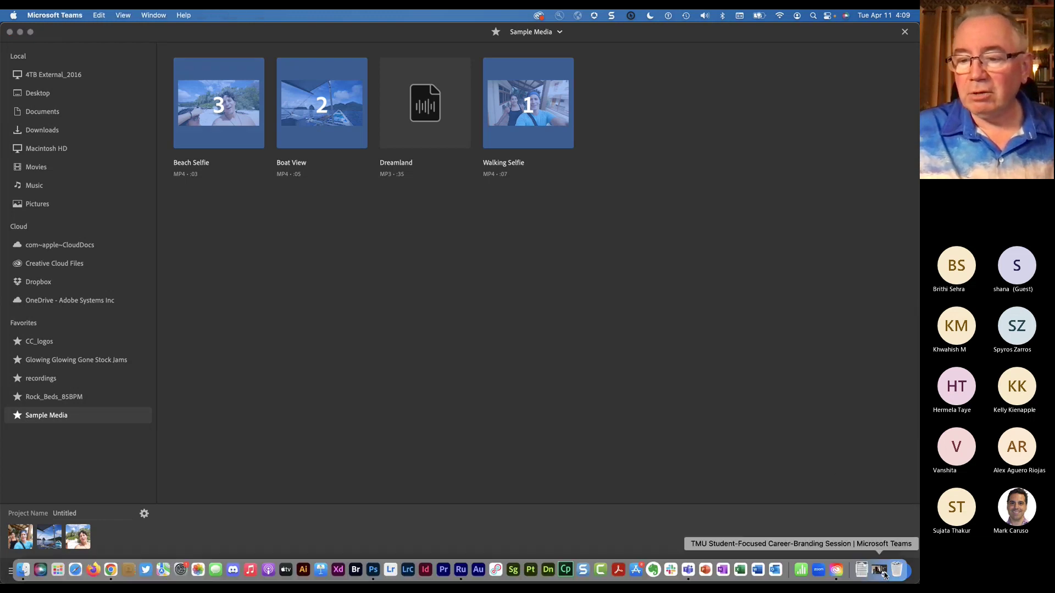
pyautogui.click(892, 573)
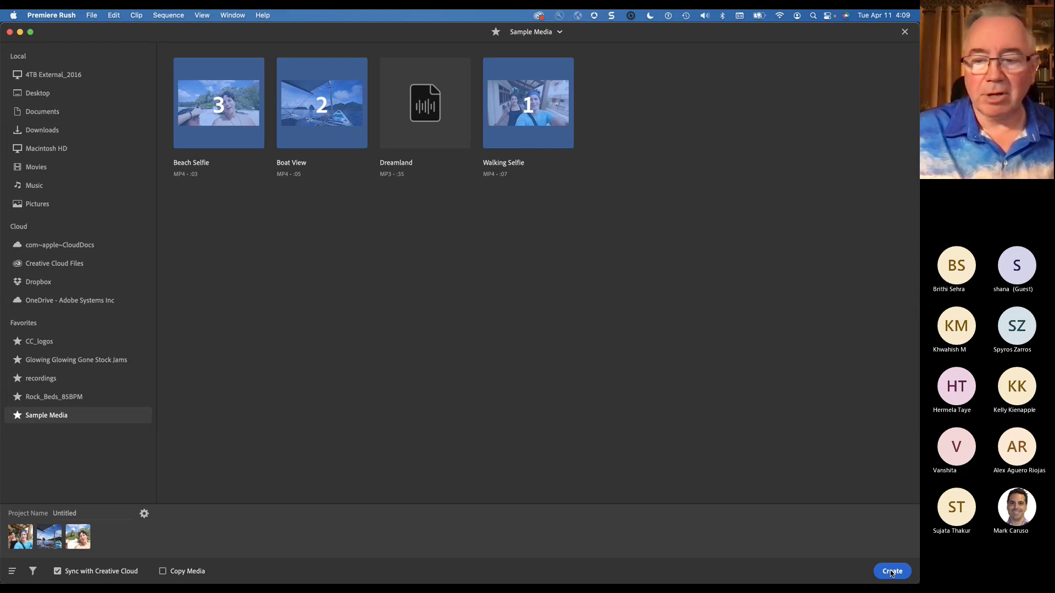
pyautogui.click(891, 572)
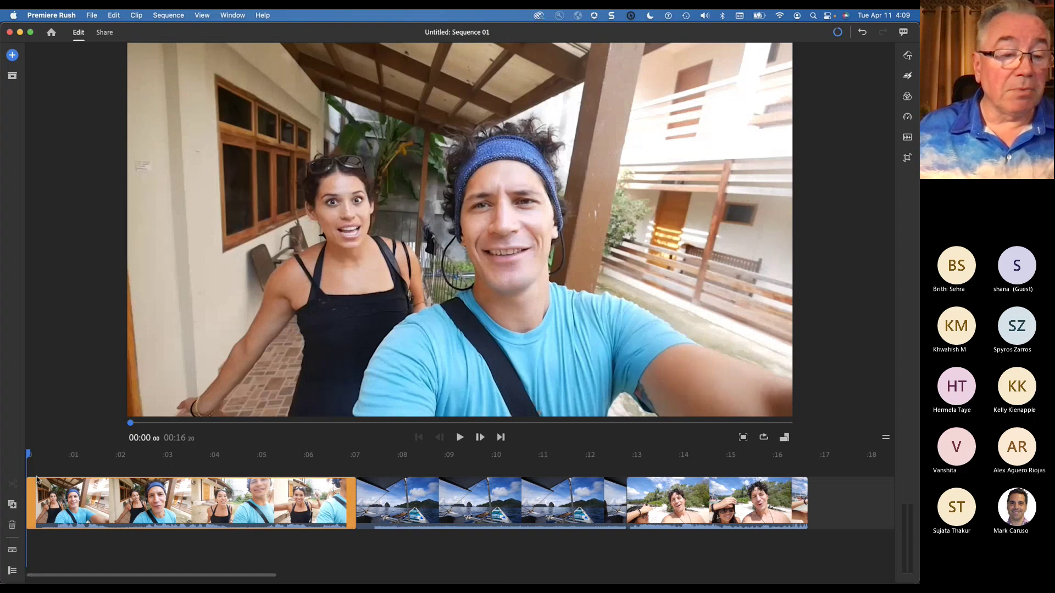
# Show the track controls, preview the first clip and trim about 3 seconds off the start of Walking Selfie.
pyautogui.click(13, 572)
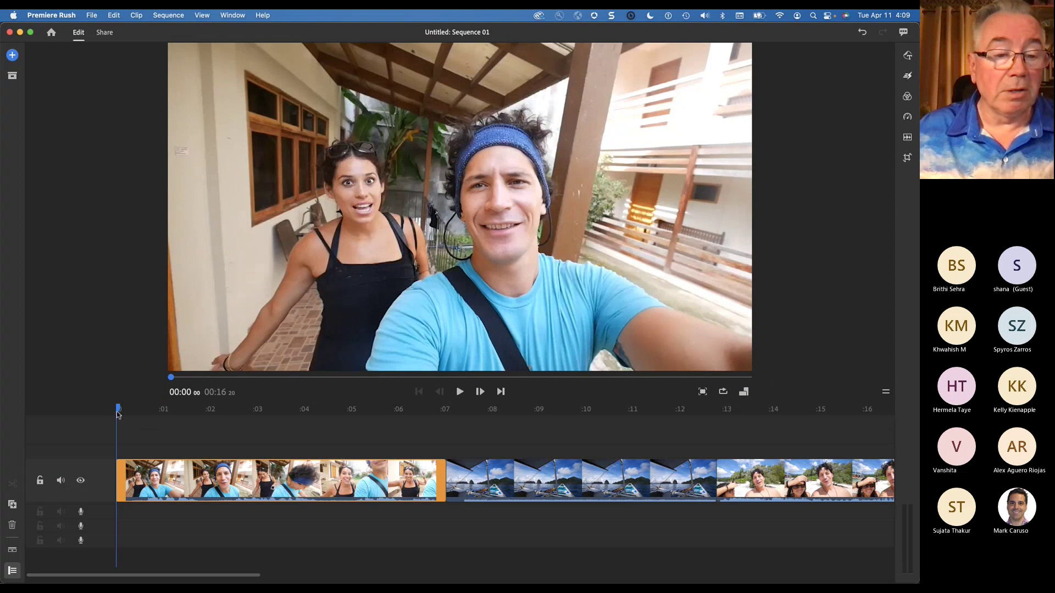
pyautogui.moveTo(117, 412); pyautogui.dragTo(108, 466)
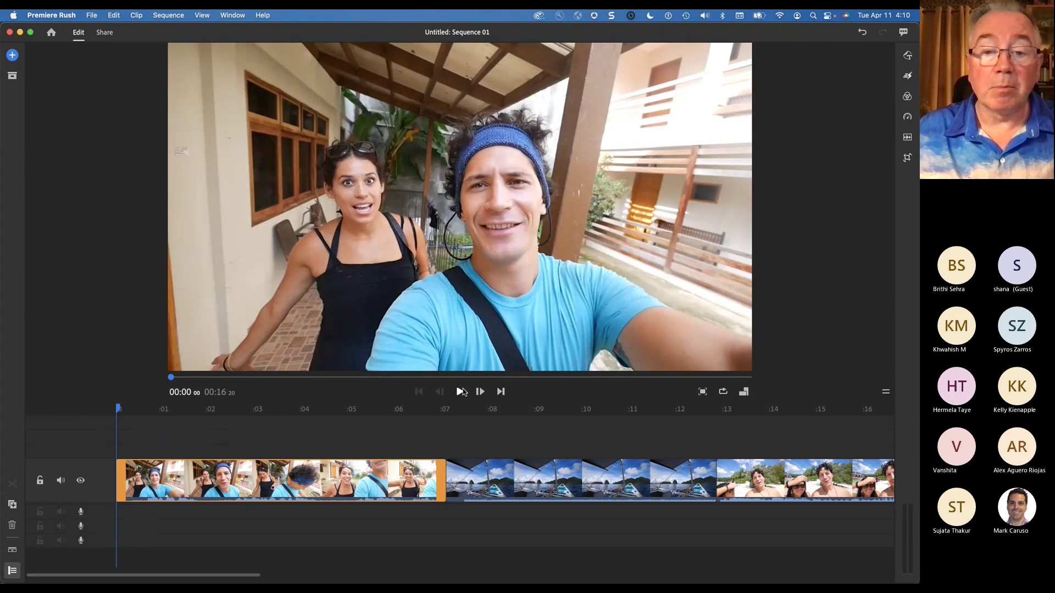
pyautogui.click(462, 392)
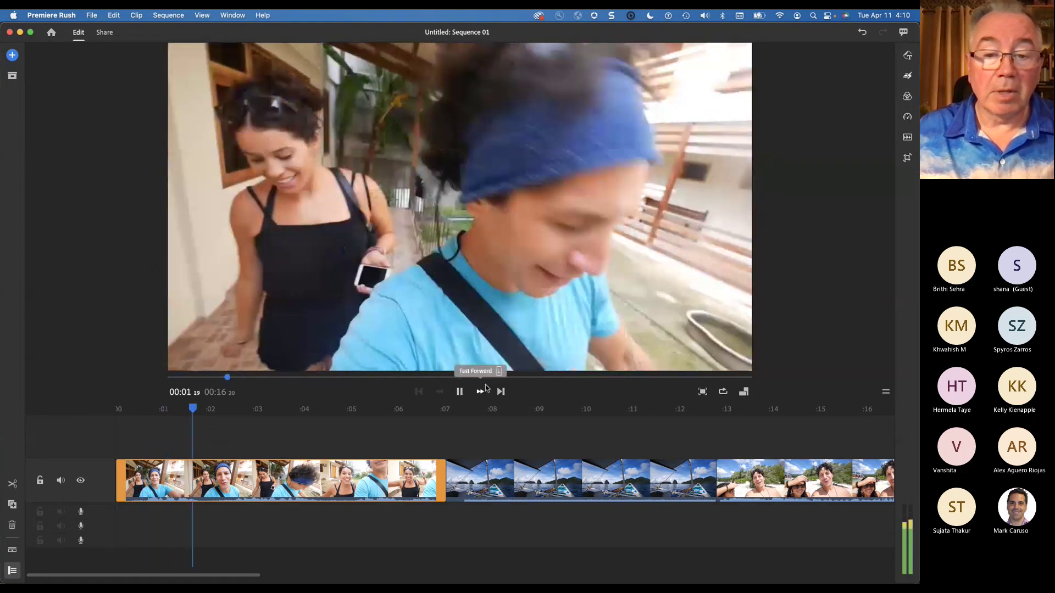
pyautogui.click(460, 392)
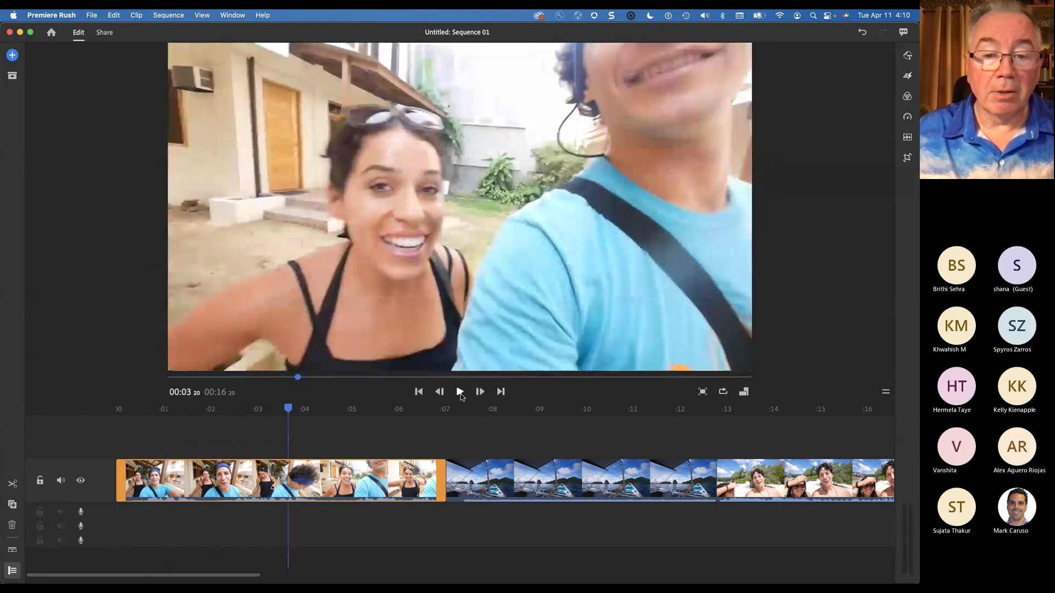
pyautogui.moveTo(290, 413); pyautogui.dragTo(247, 416)
pyautogui.moveTo(119, 480); pyautogui.dragTo(247, 487)
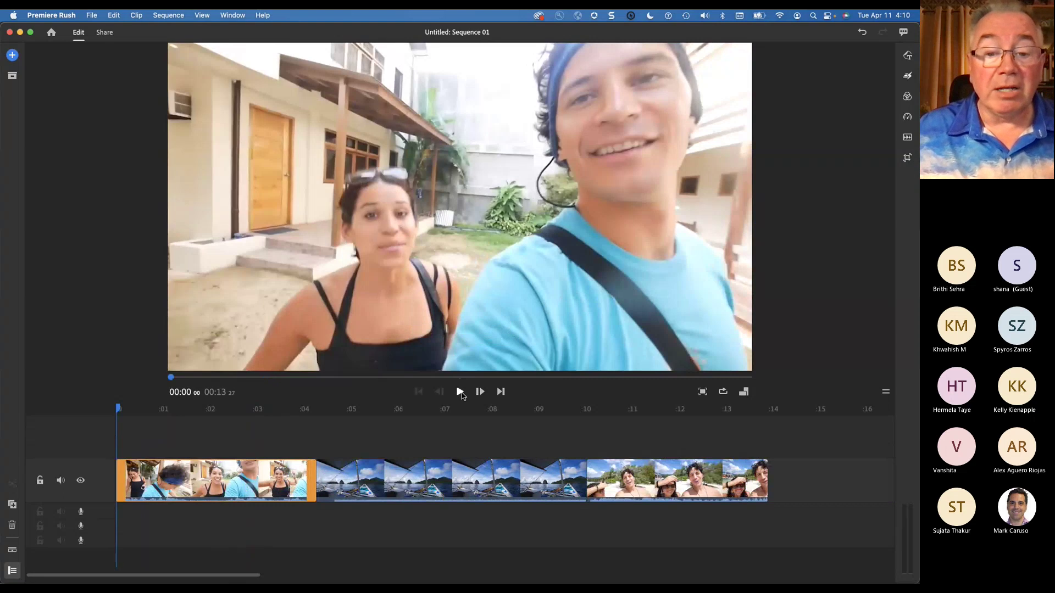
# Play the trimmed first clip into the boat scene and trim both ends of Boat View by about 3 seconds altogether.
pyautogui.click(461, 392)
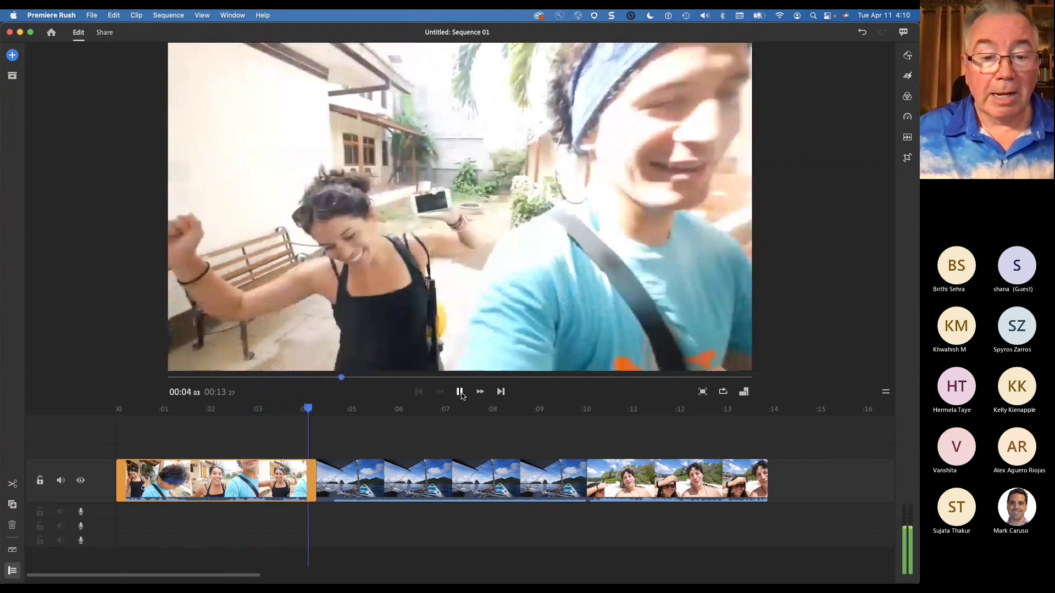
pyautogui.click(460, 393)
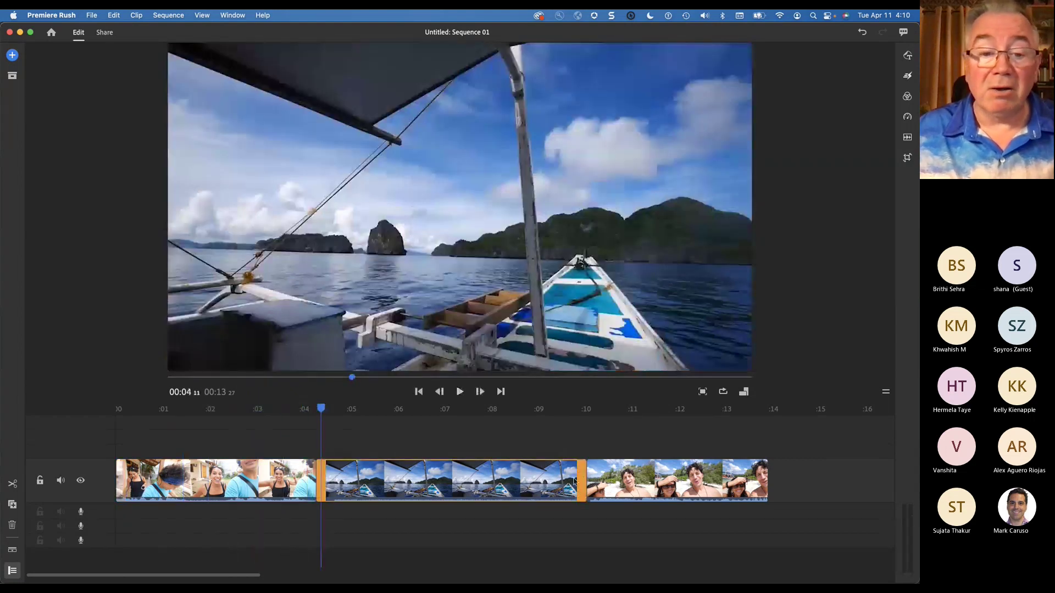
pyautogui.moveTo(327, 411); pyautogui.dragTo(324, 461)
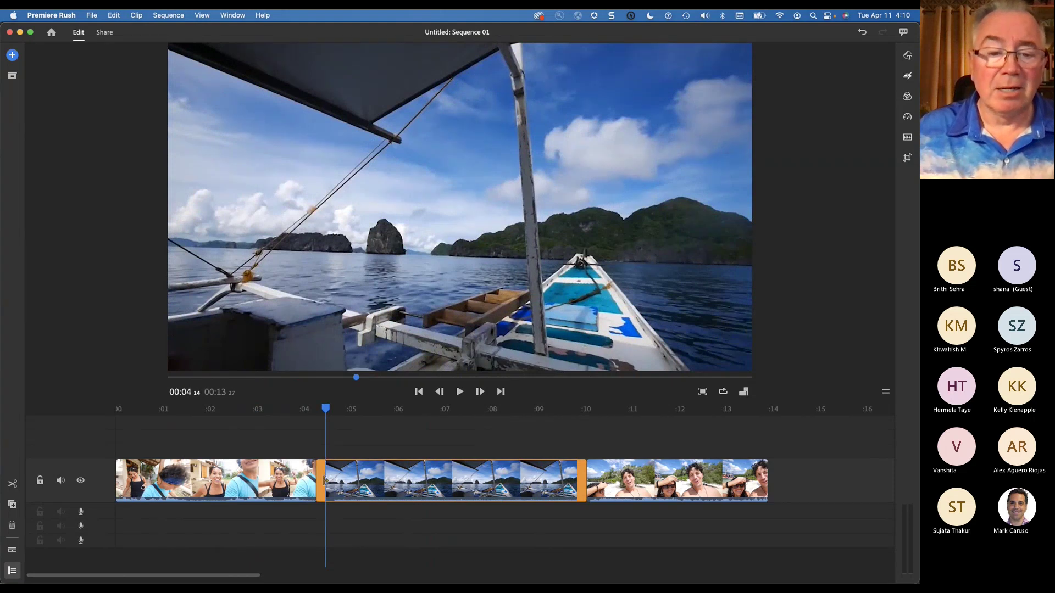
pyautogui.moveTo(324, 481); pyautogui.dragTo(419, 484)
pyautogui.moveTo(485, 481); pyautogui.dragTo(443, 480)
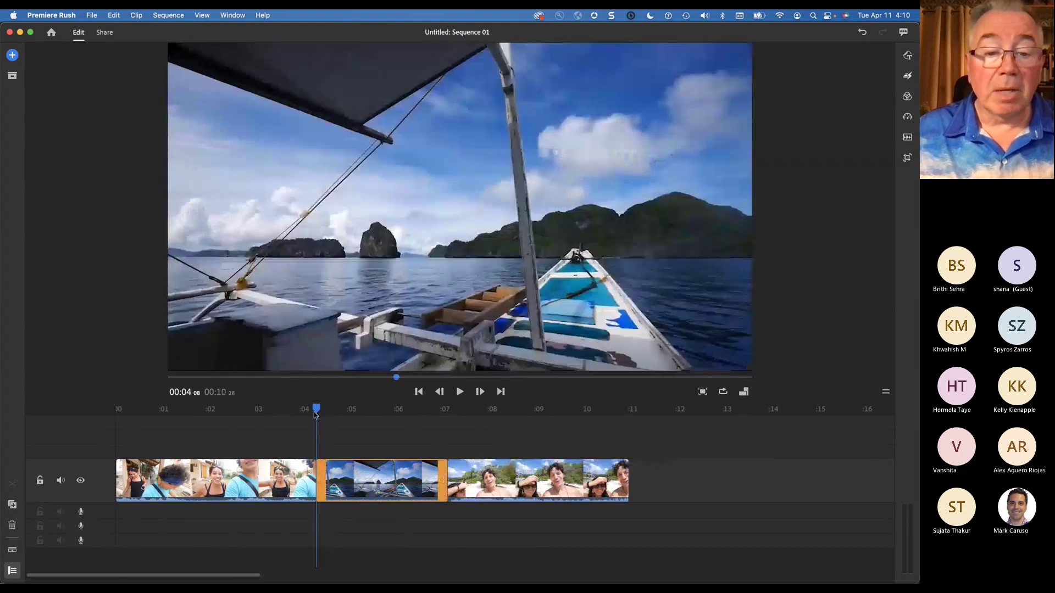
# Add 0.50-second Dissolve transitions at the cuts before and after the Boat View clip.
pyautogui.moveTo(318, 413); pyautogui.dragTo(365, 458)
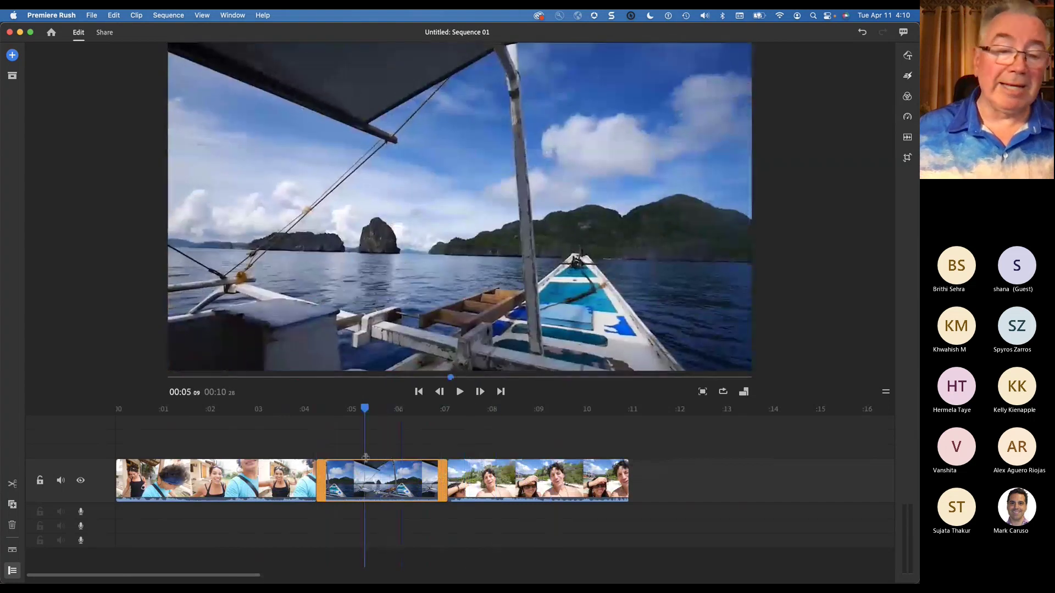
pyautogui.click(905, 80)
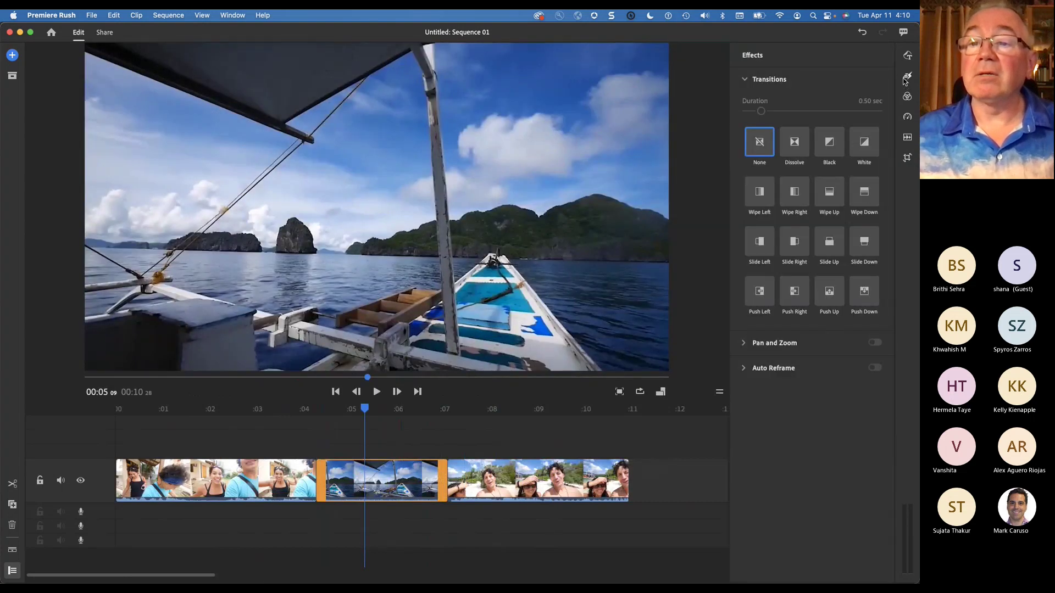
pyautogui.moveTo(795, 141); pyautogui.dragTo(326, 483)
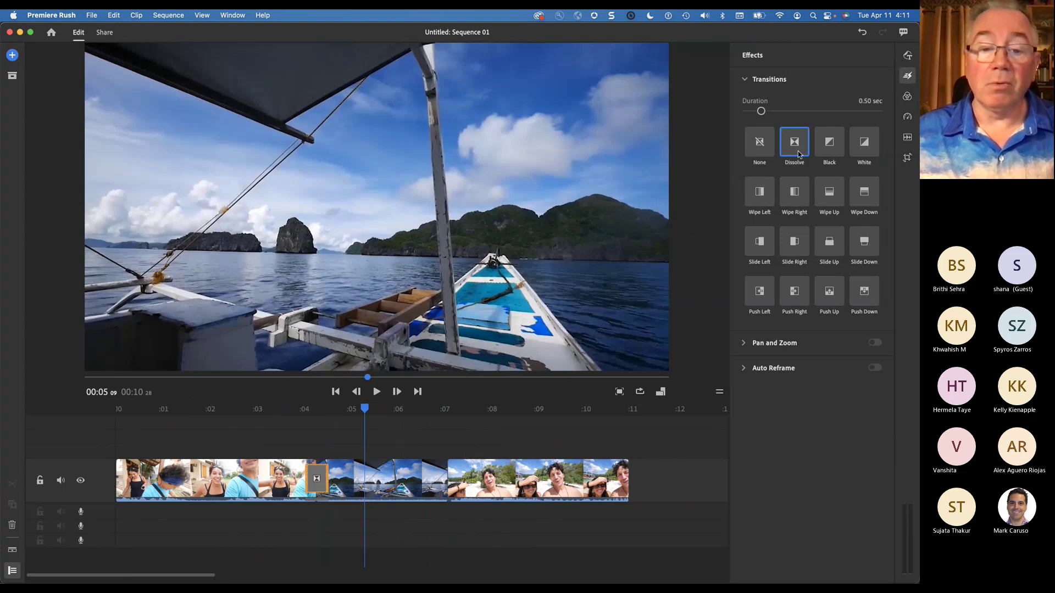
pyautogui.moveTo(799, 154); pyautogui.dragTo(448, 478)
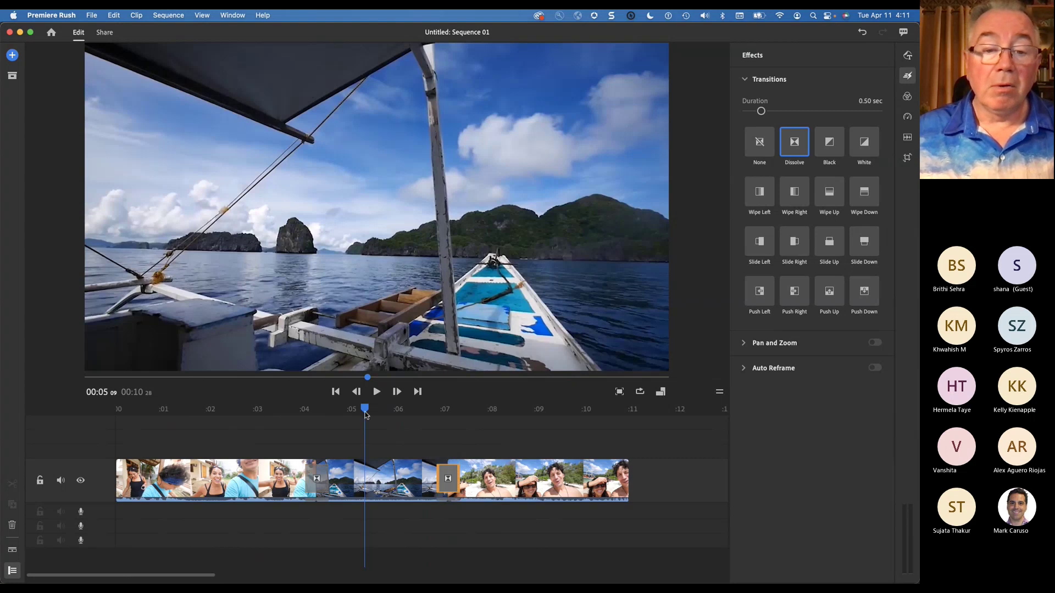
# Play the sequence from about 3 seconds through both dissolves and pause it in the beach clip.
pyautogui.moveTo(365, 415); pyautogui.dragTo(272, 434)
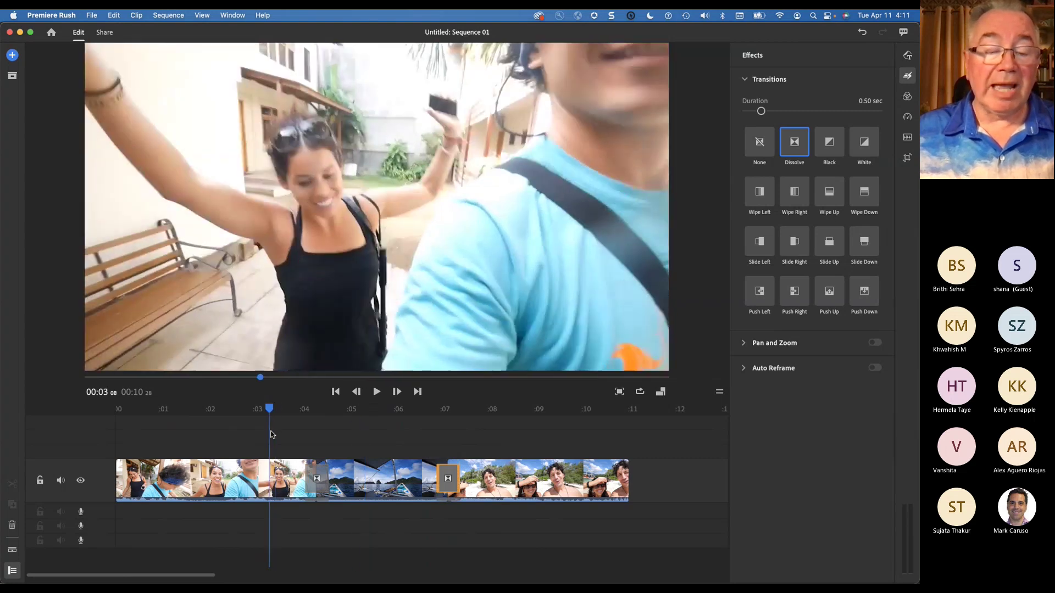
pyautogui.click(378, 392)
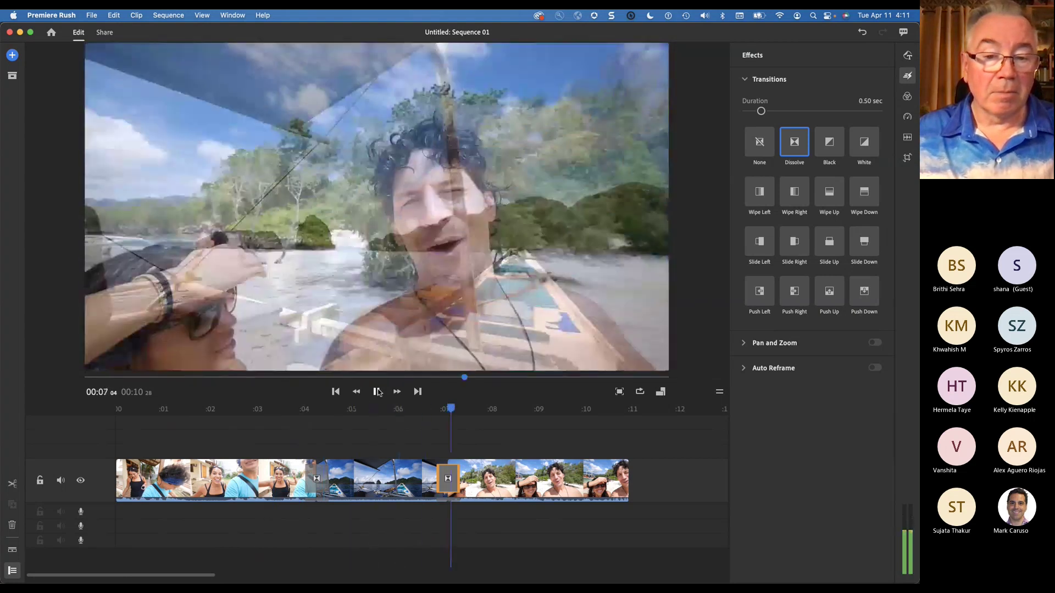
pyautogui.click(378, 392)
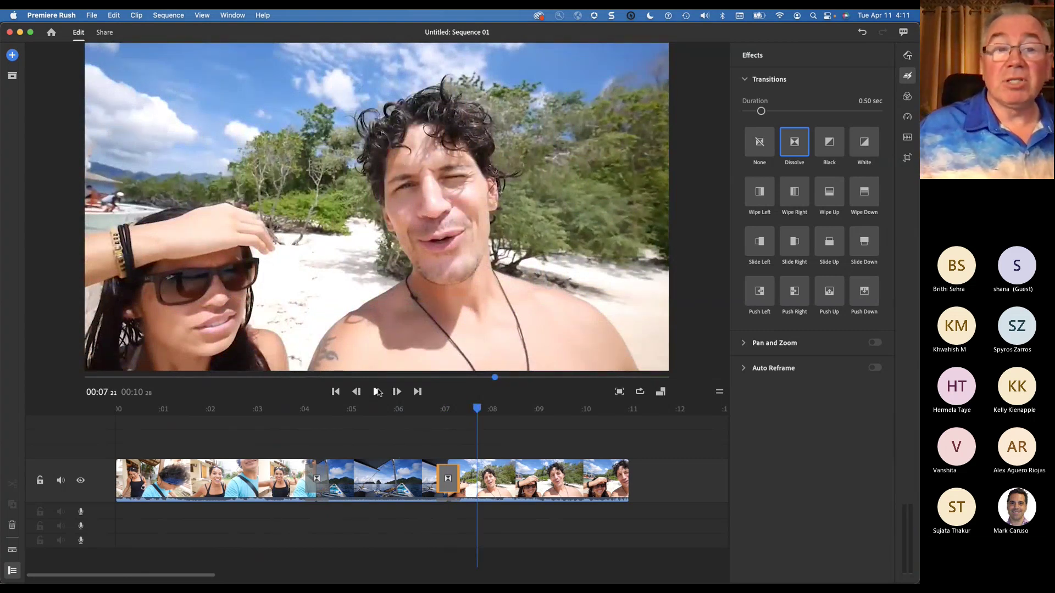
# Open the sharing settings for the sequence and turn on YouTube as an export destination.
pyautogui.click(105, 32)
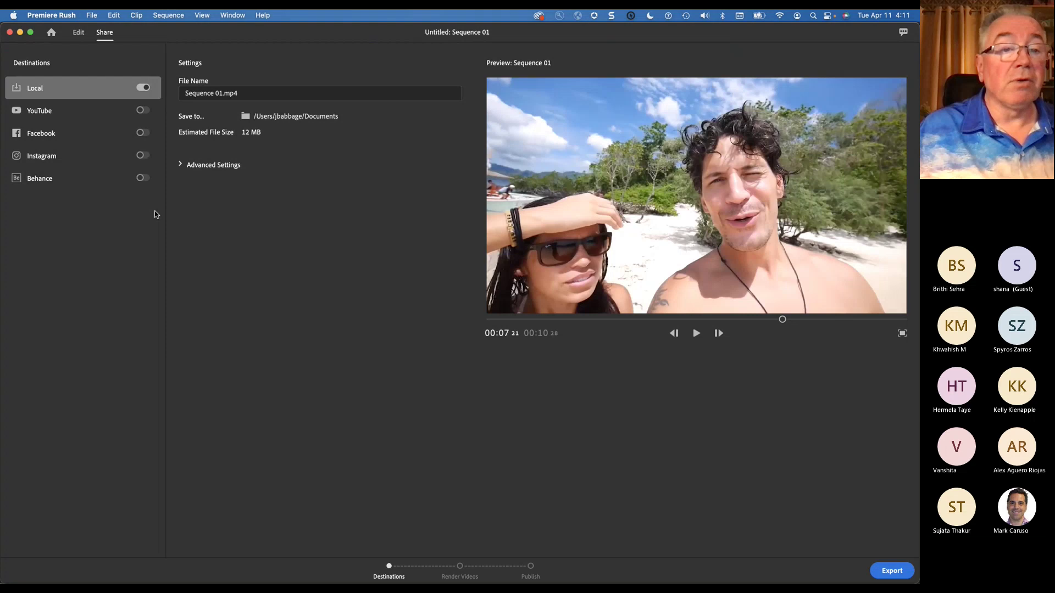
pyautogui.click(143, 112)
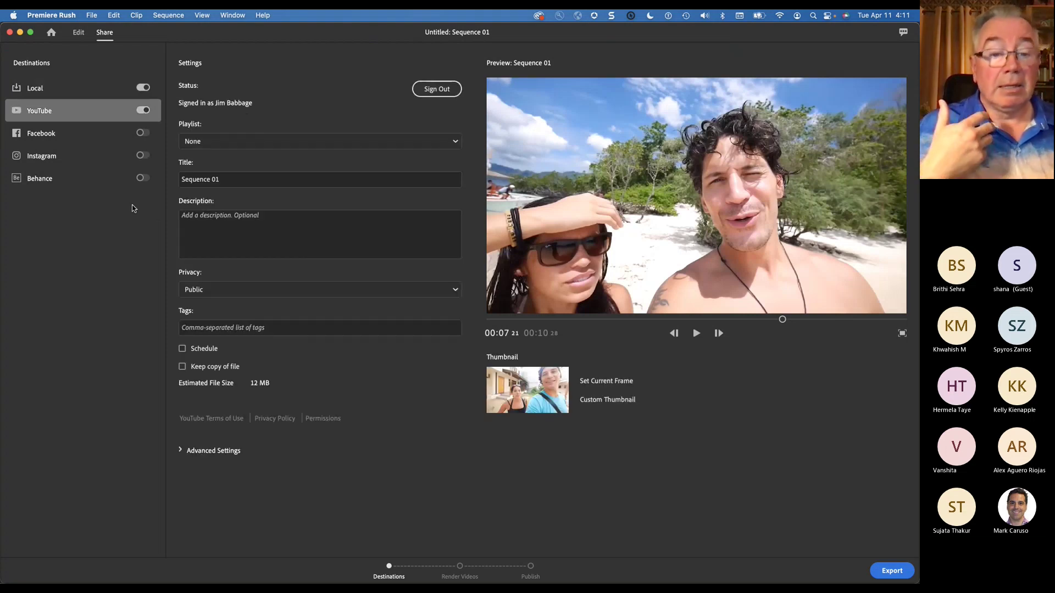
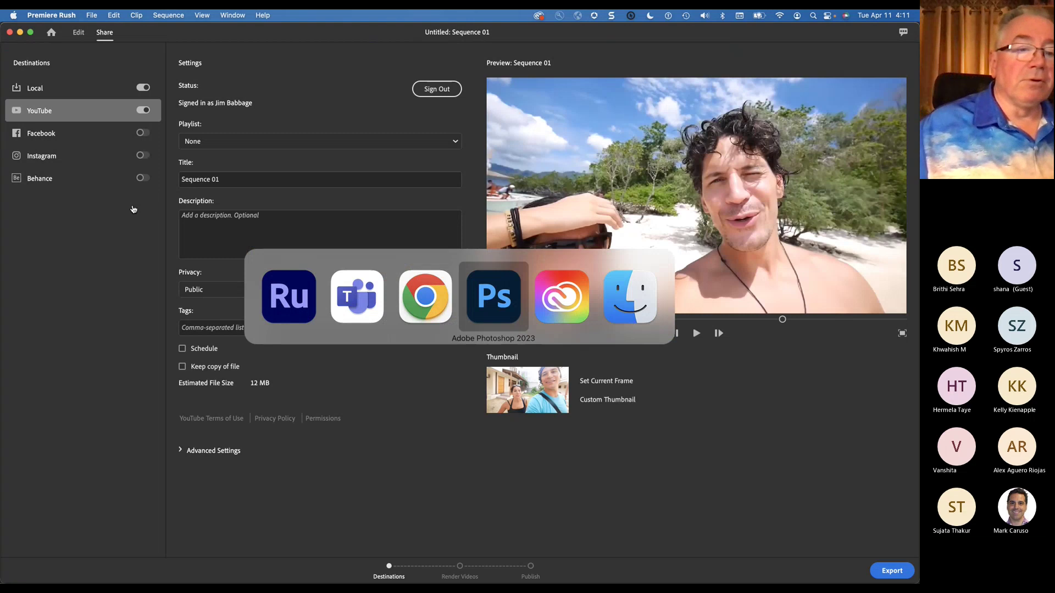
# Switch to Photoshop, select the large barn with the Object Selection tool and clear the selection.
pyautogui.press('super+Tab')
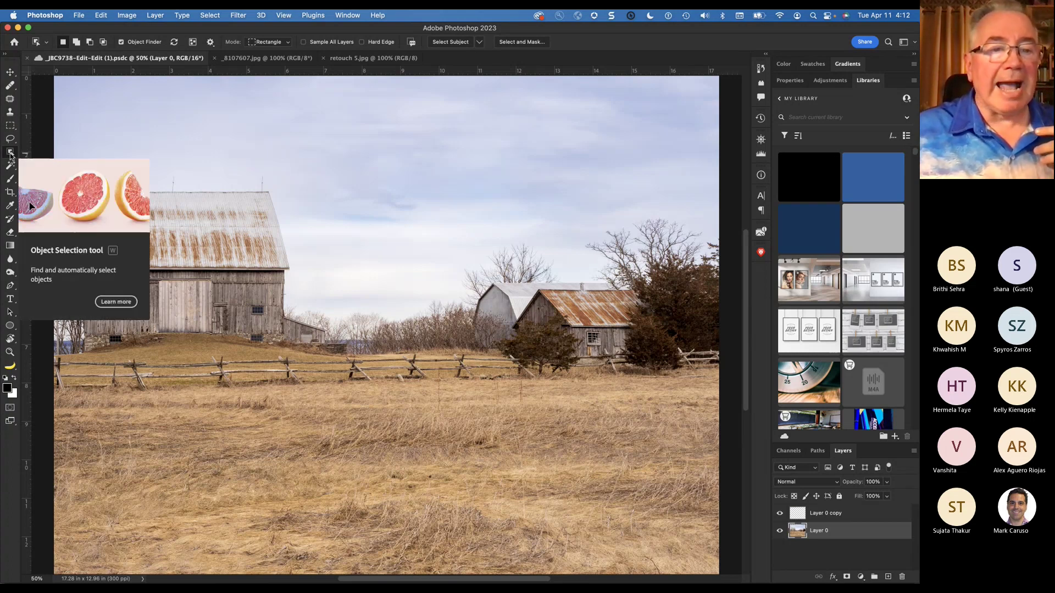
pyautogui.click(200, 223)
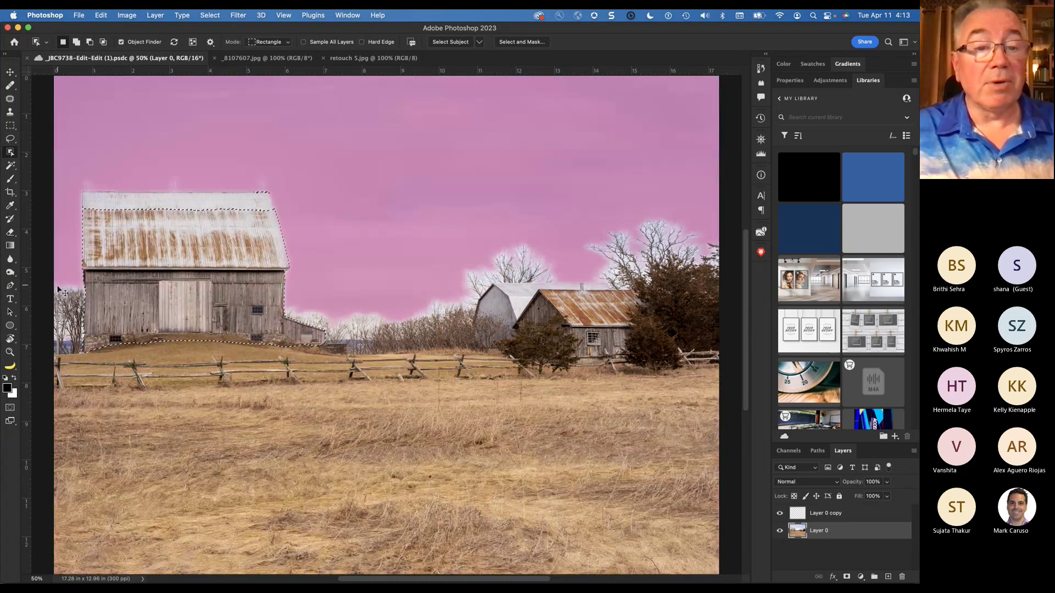
pyautogui.press('super+d')
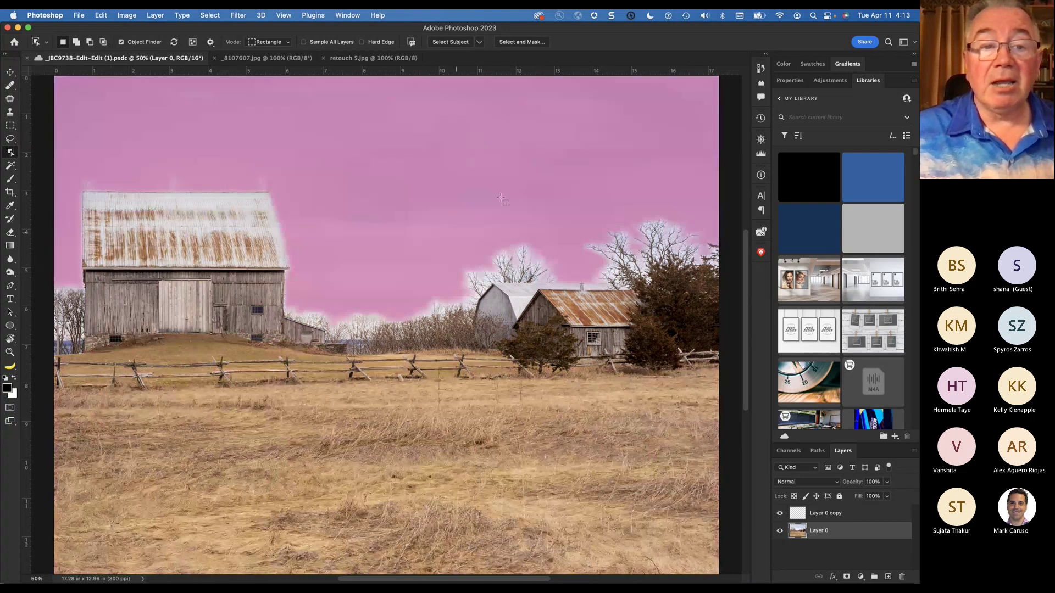
# Try Sky Replacement on the barn photo with the Blue Skies preset of scattered white clouds, and cancel it.
pyautogui.click(9, 72)
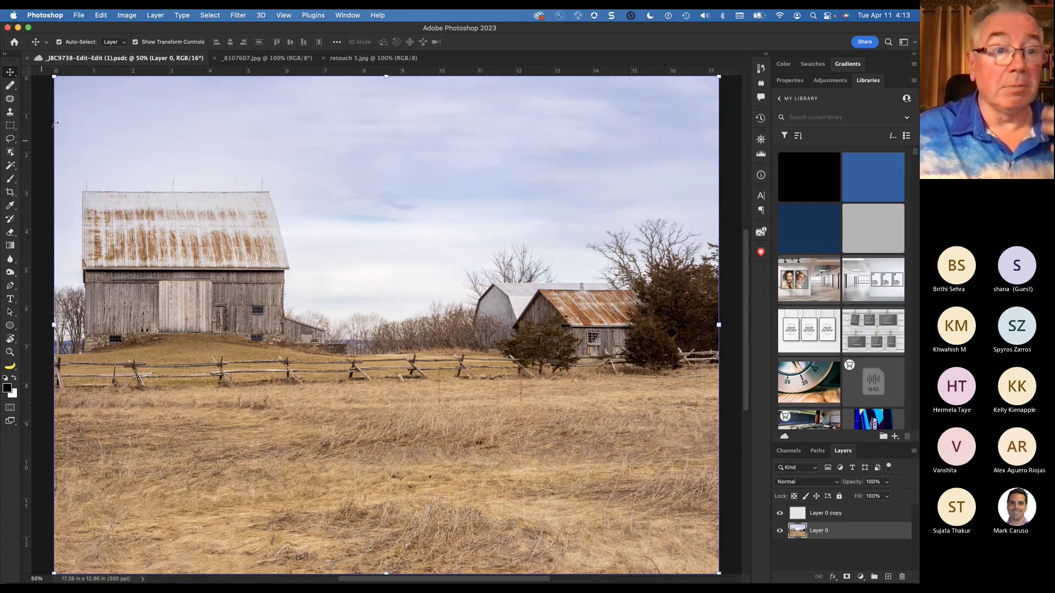
pyautogui.click(104, 16)
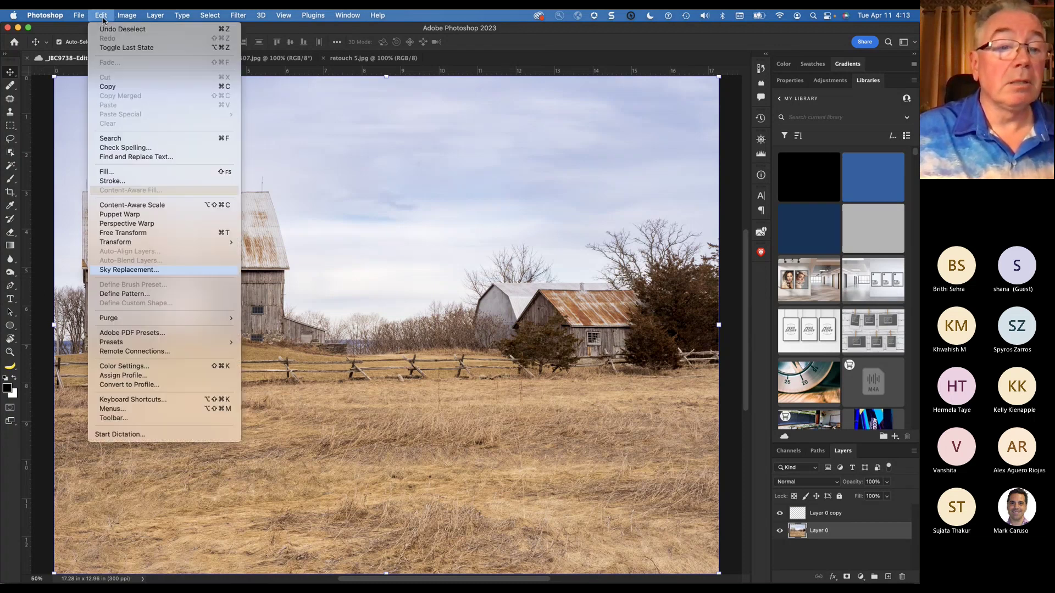
pyautogui.click(132, 273)
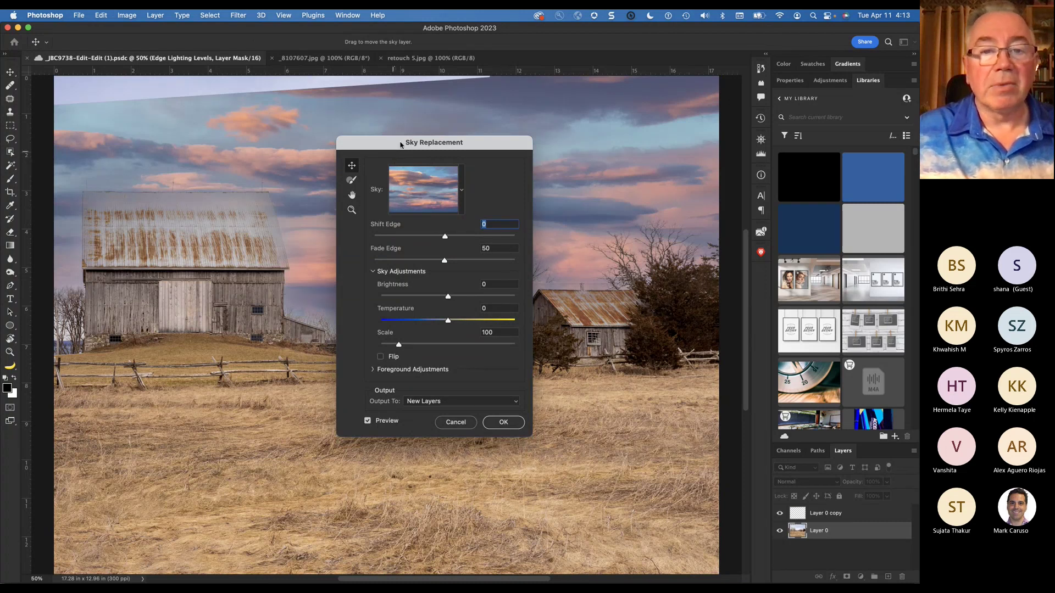
pyautogui.moveTo(400, 144); pyautogui.dragTo(101, 17)
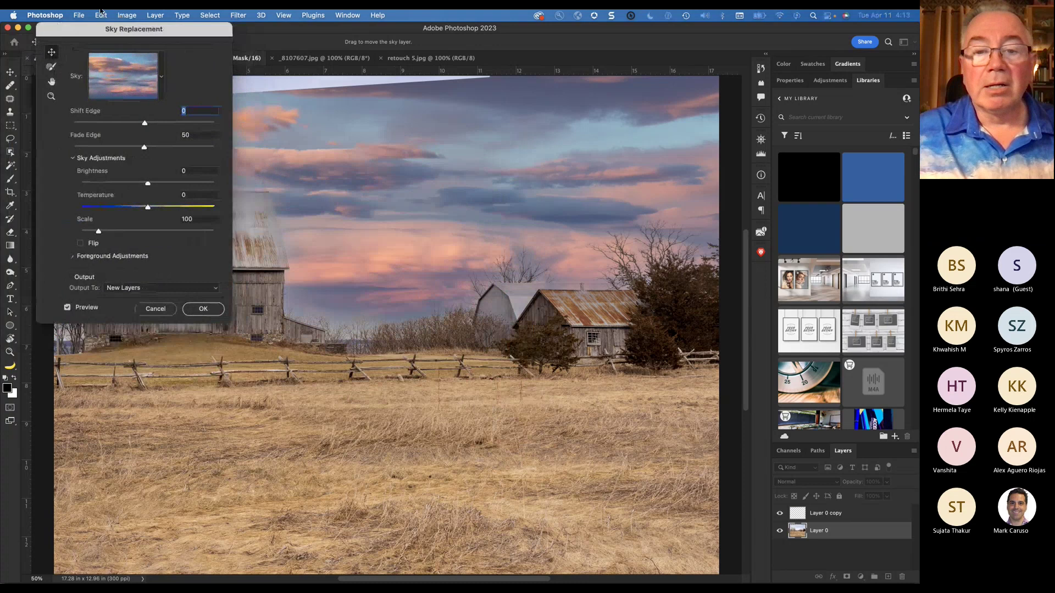
pyautogui.click(160, 79)
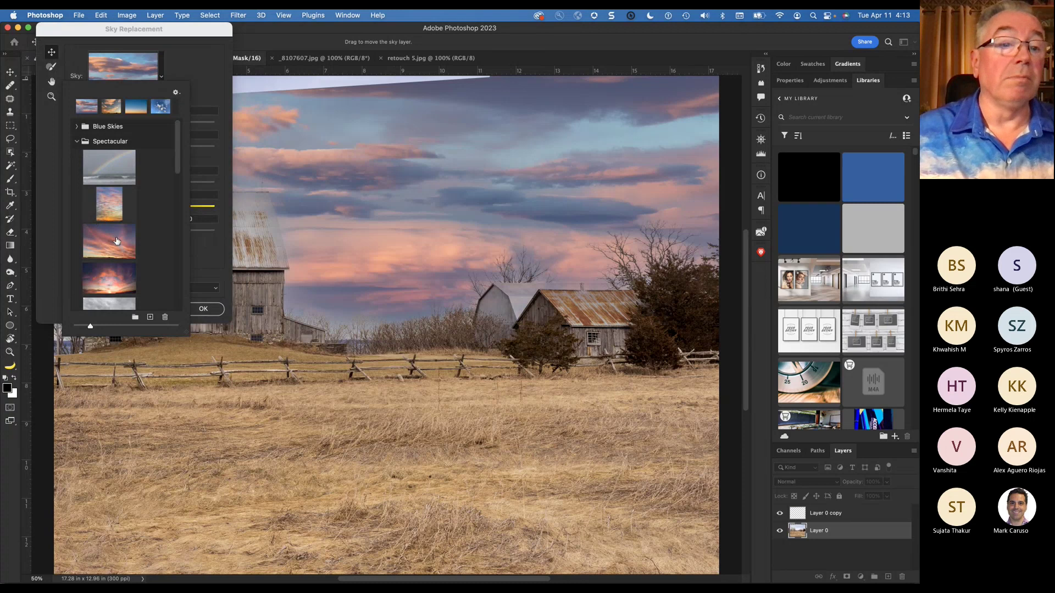
pyautogui.click(77, 142)
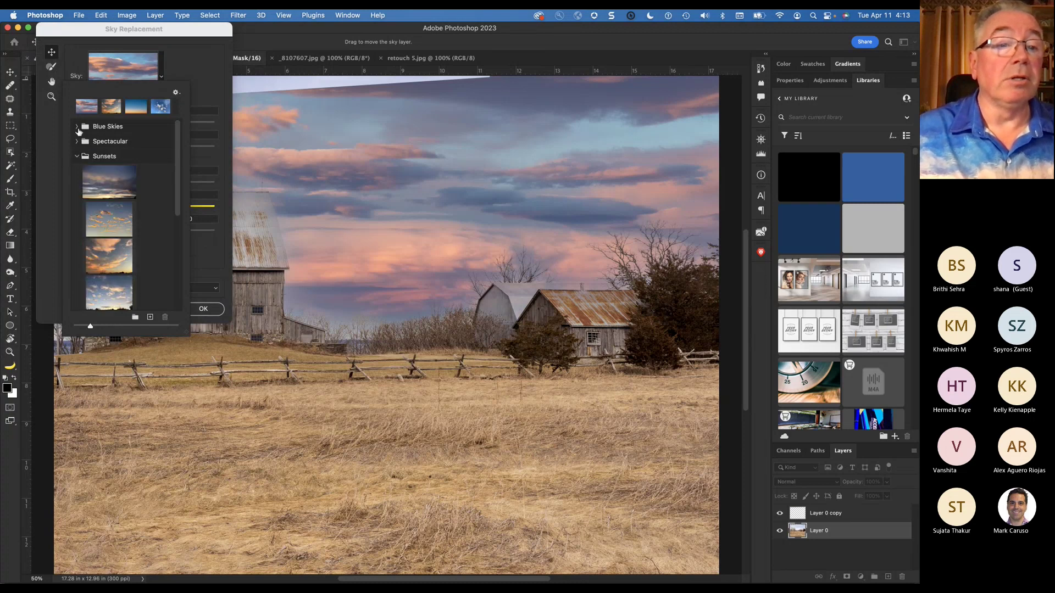
pyautogui.click(77, 127)
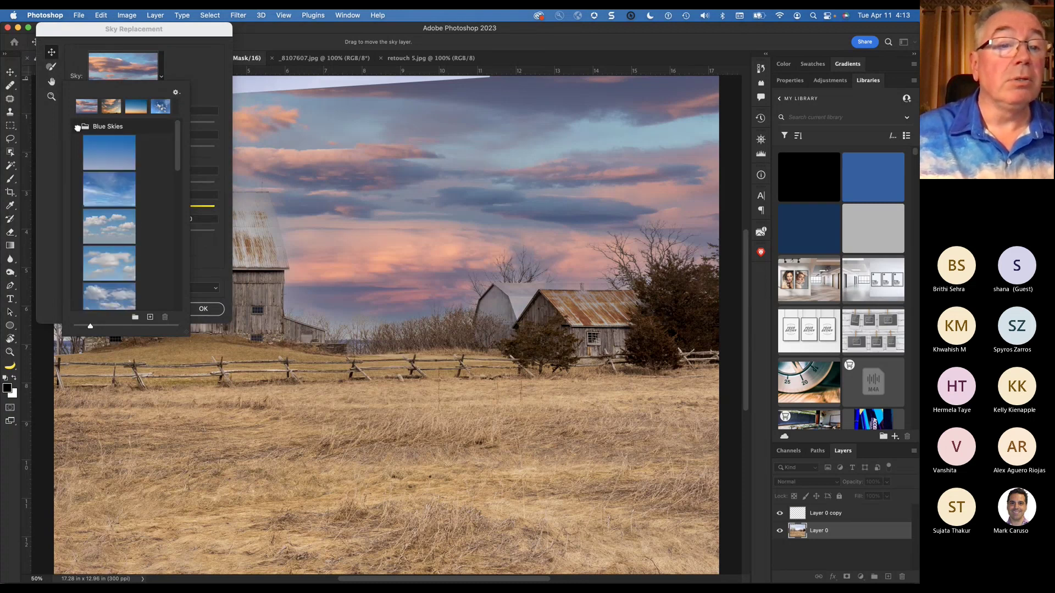
pyautogui.click(116, 225)
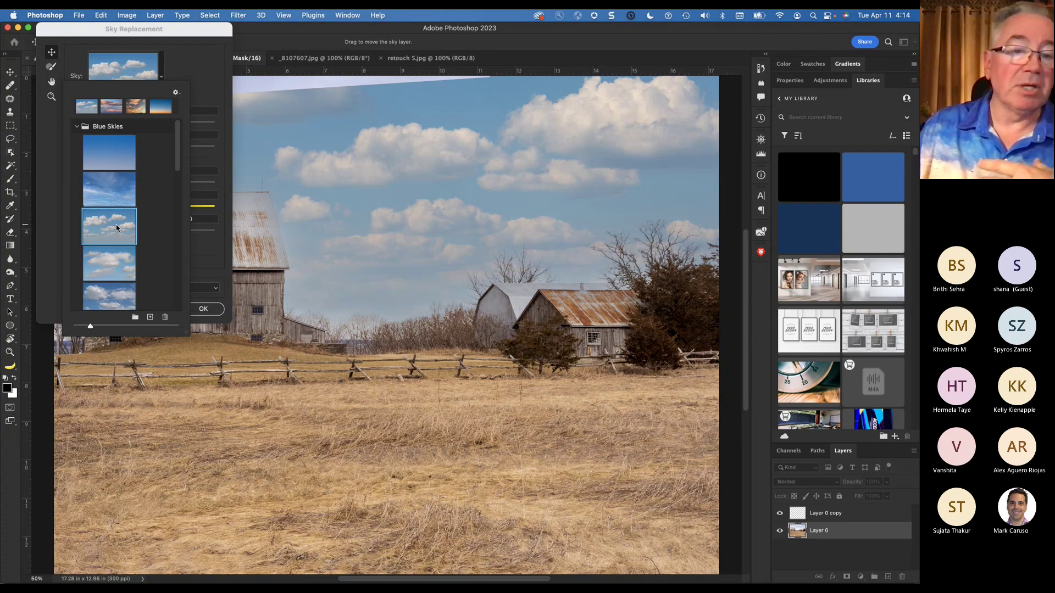
pyautogui.click(183, 31)
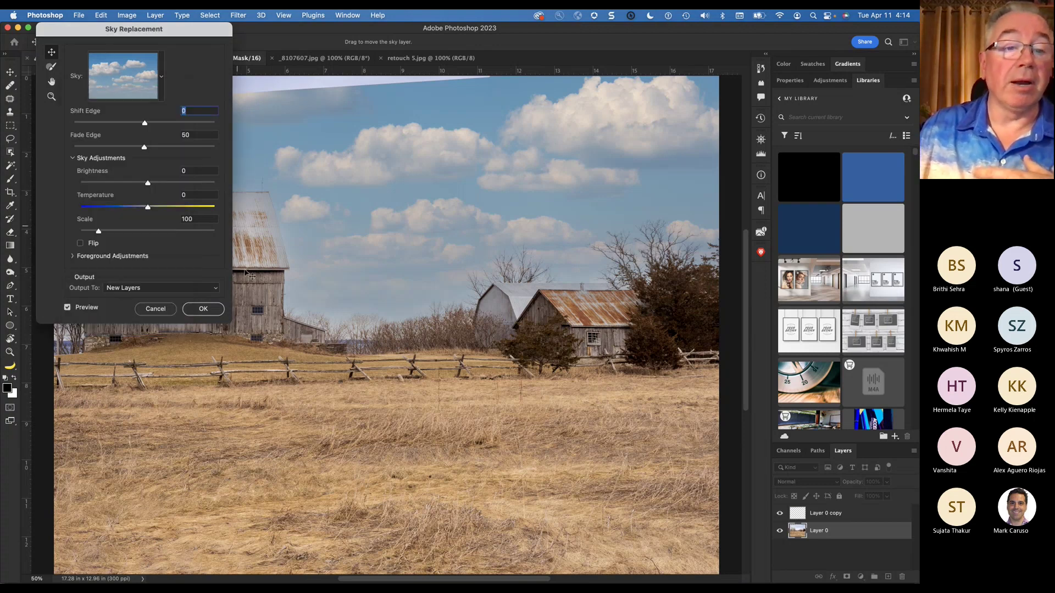
pyautogui.click(155, 310)
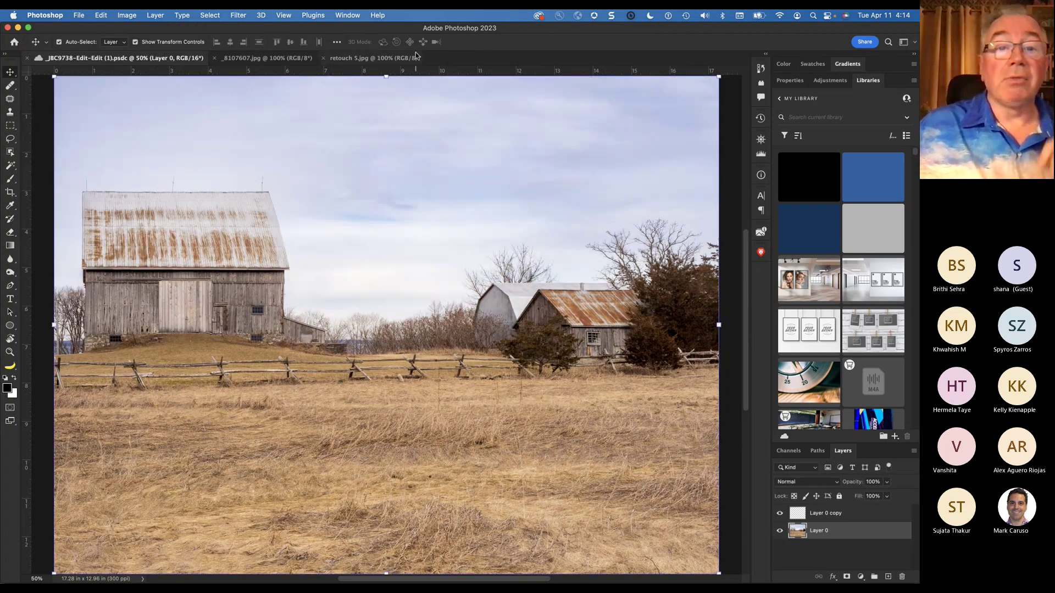
# In _8107607.jpg, open Neural Filters and turn on Landscape Mixer with the snowy mountain preset.
pyautogui.click(257, 59)
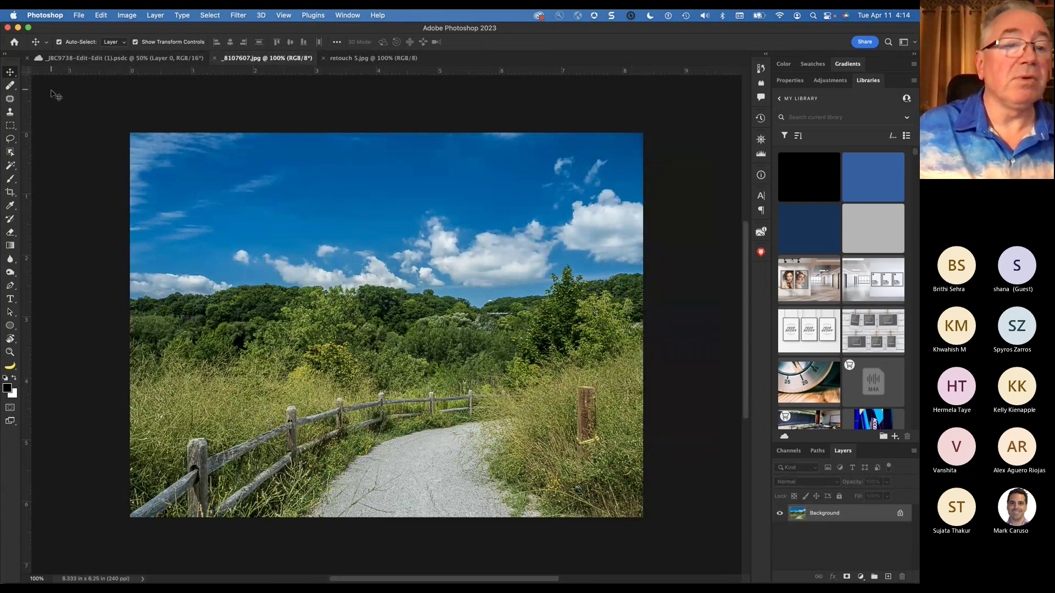
pyautogui.click(10, 153)
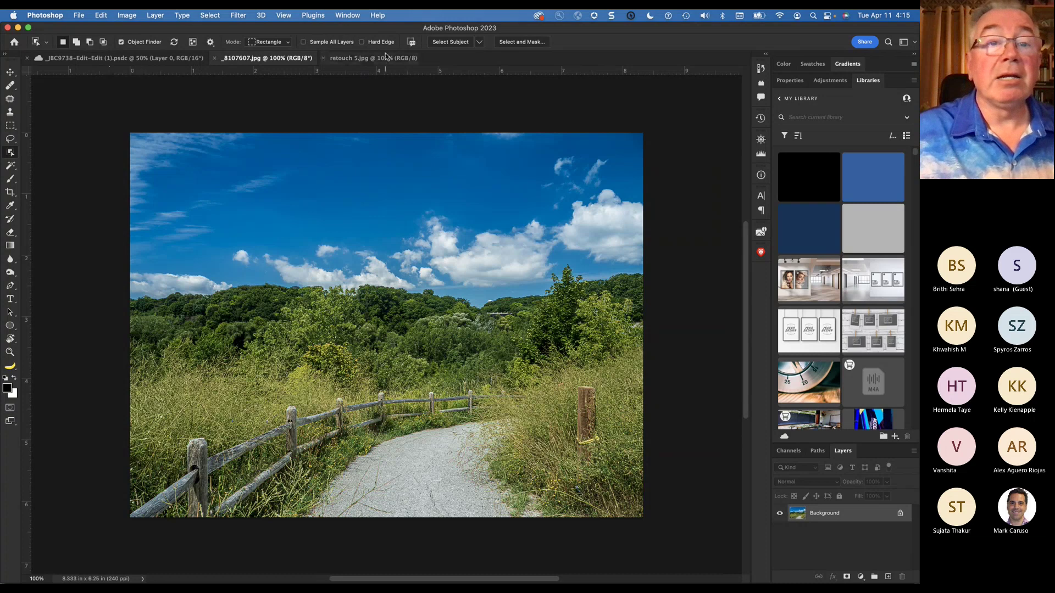
pyautogui.click(239, 16)
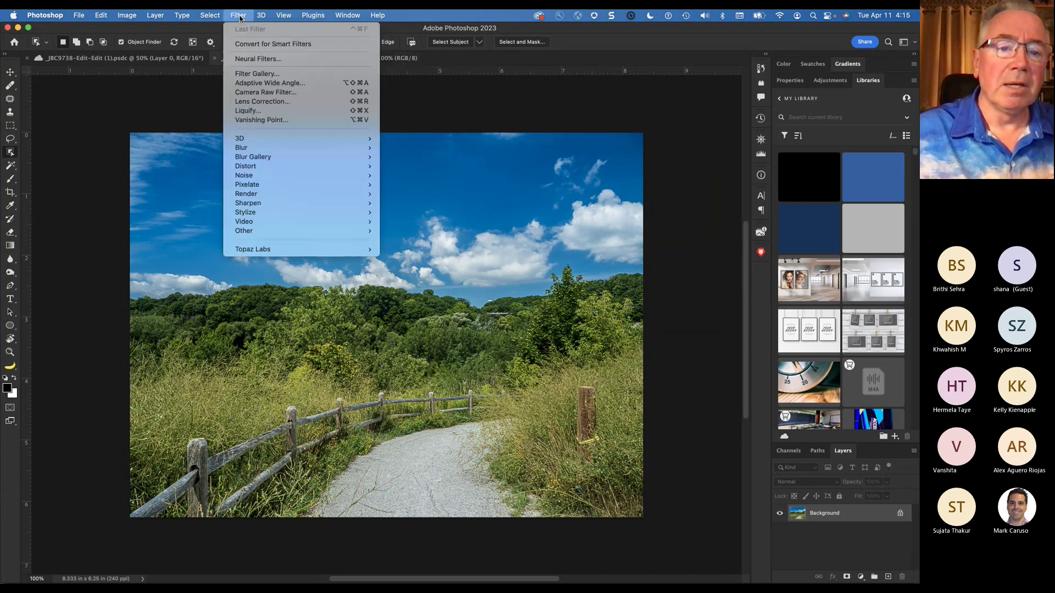
pyautogui.click(272, 59)
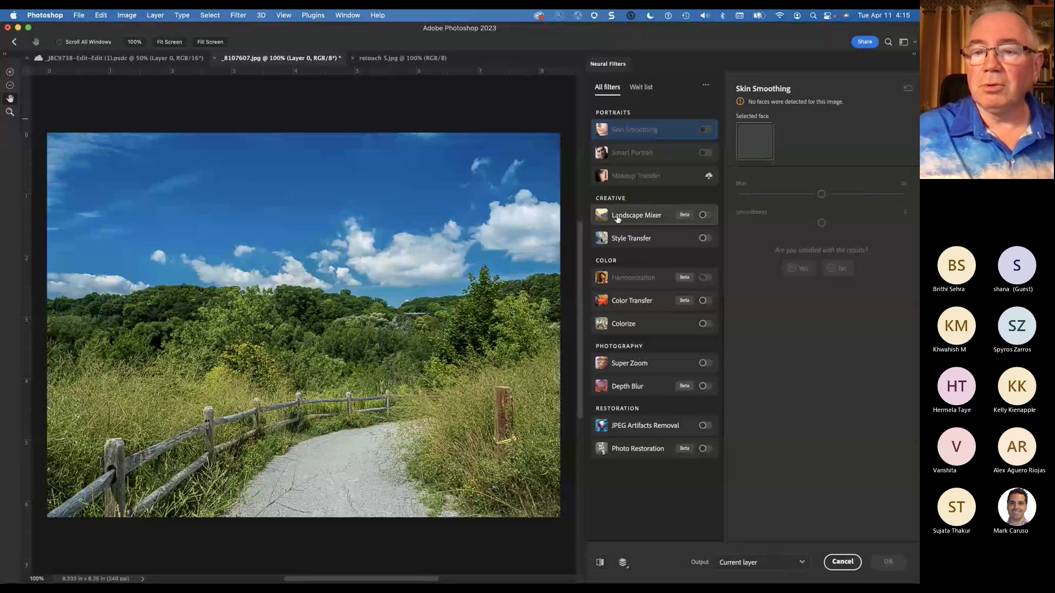
pyautogui.click(706, 215)
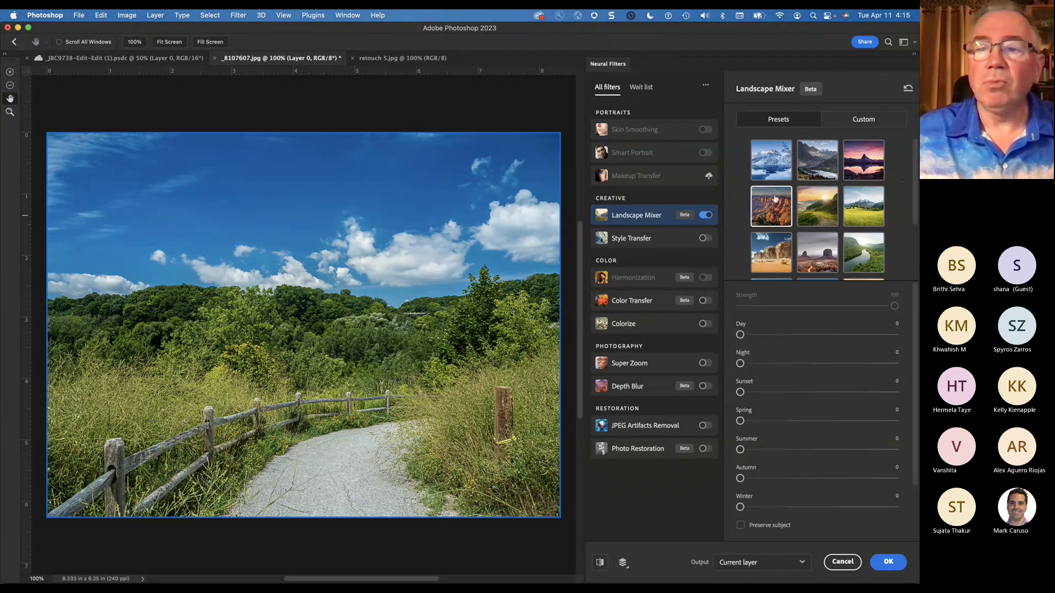
pyautogui.click(779, 169)
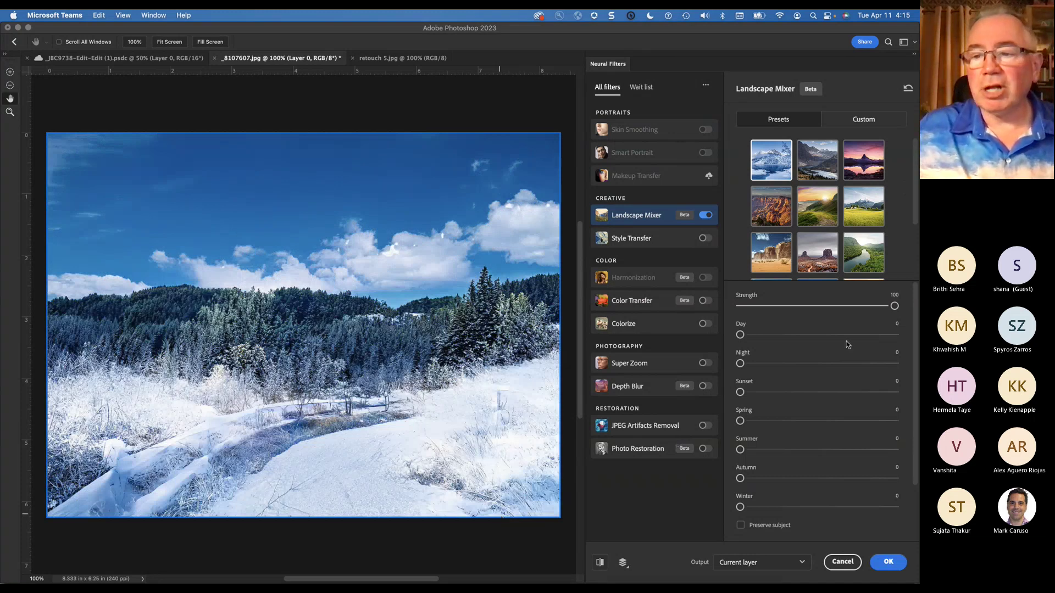
# Set the Landscape Mixer Strength to 75 and Winter to 38.
pyautogui.click(893, 309)
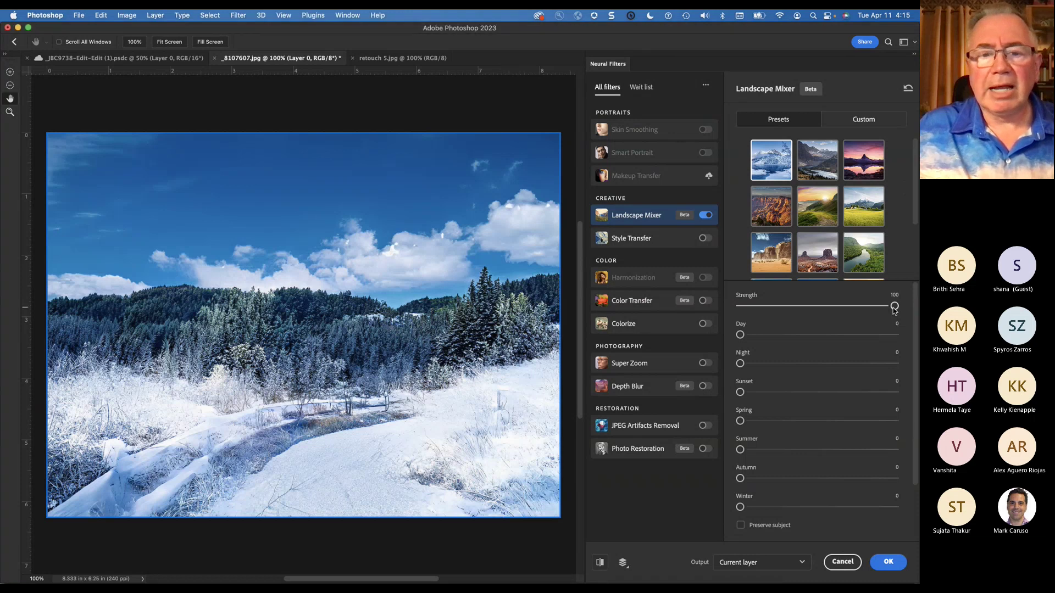
pyautogui.moveTo(894, 309); pyautogui.dragTo(835, 311)
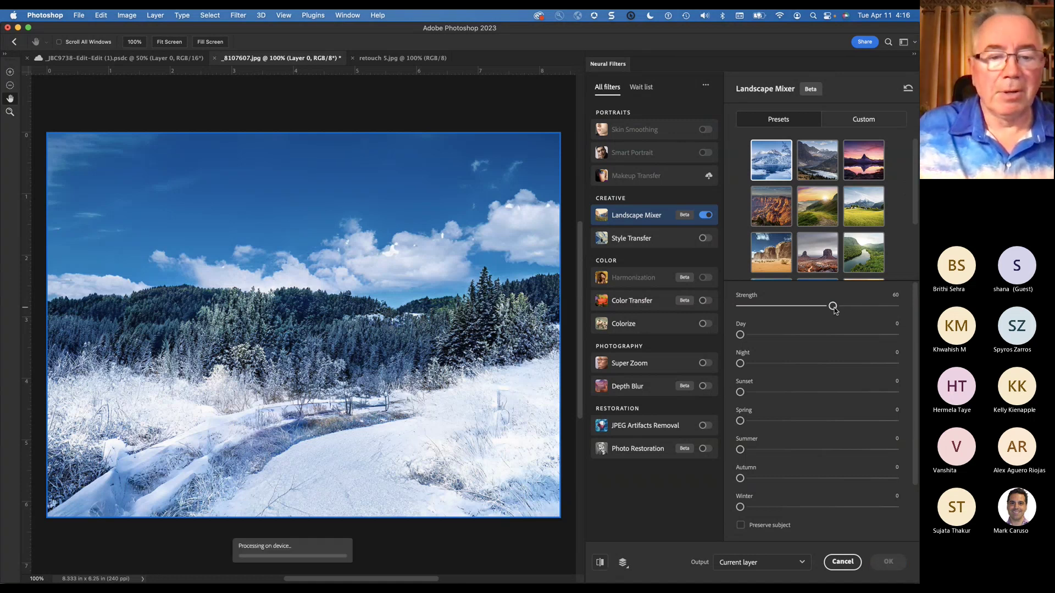
pyautogui.moveTo(835, 311); pyautogui.dragTo(860, 312)
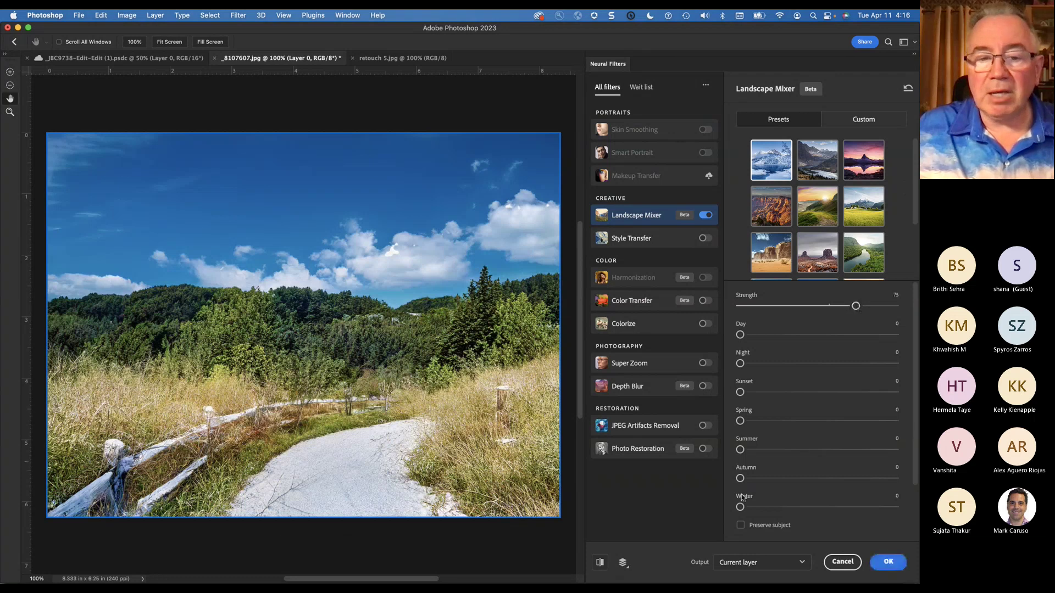
pyautogui.moveTo(741, 507); pyautogui.dragTo(799, 509)
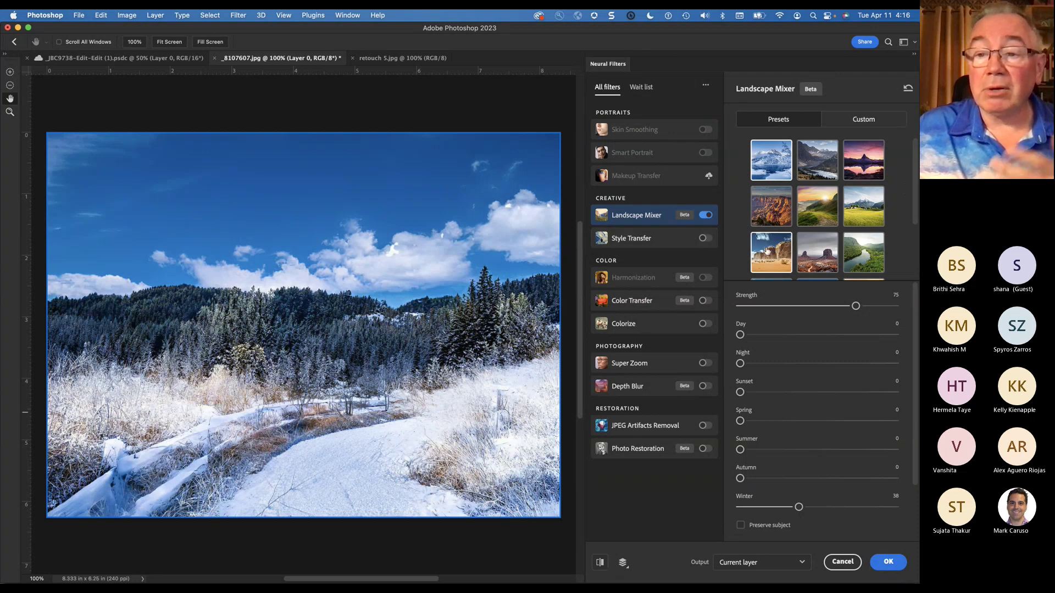
# Try the desert buttes preset on the path photo and switch to the green river valley preset.
pyautogui.click(830, 254)
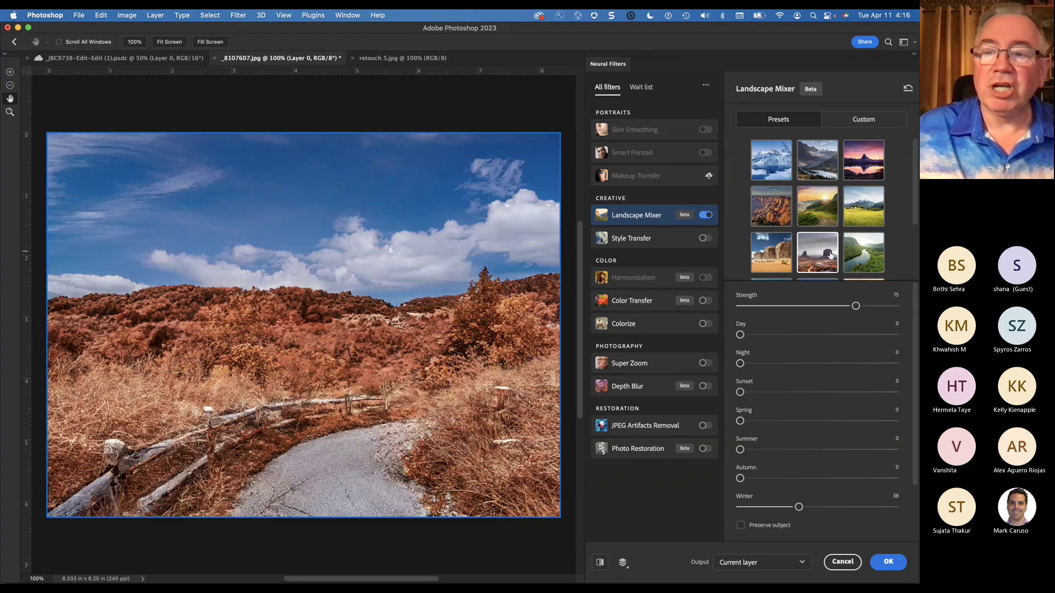
pyautogui.scroll(-4, 829, 247)
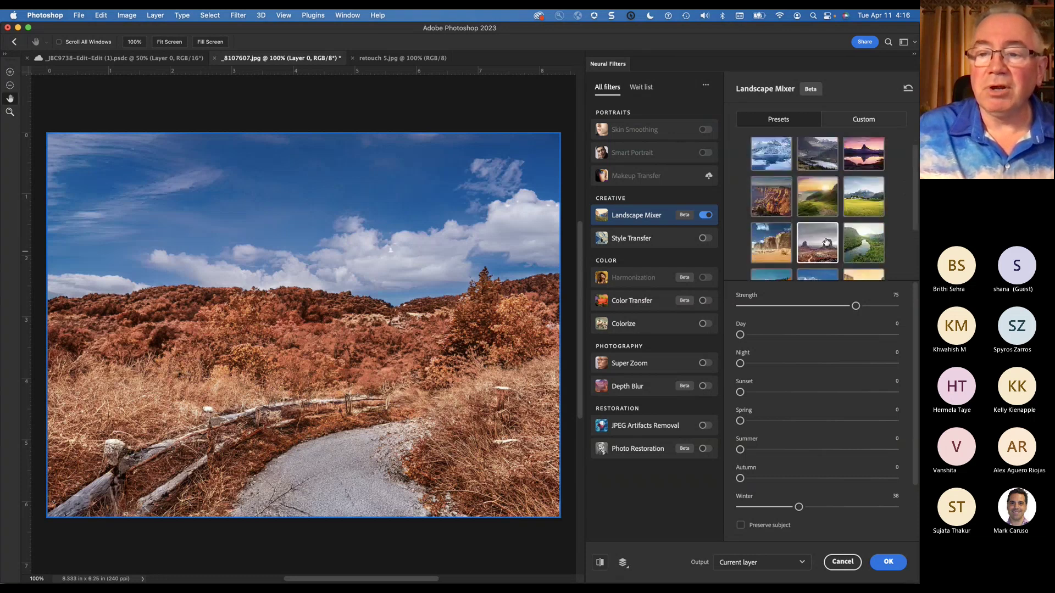
pyautogui.scroll(4, 826, 242)
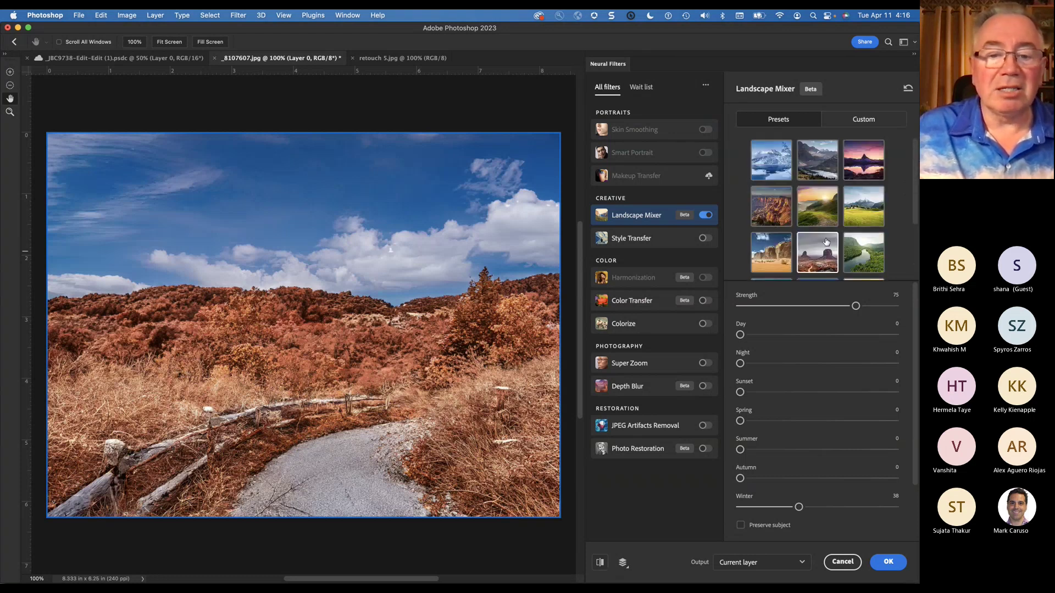
pyautogui.scroll(-2, 827, 242)
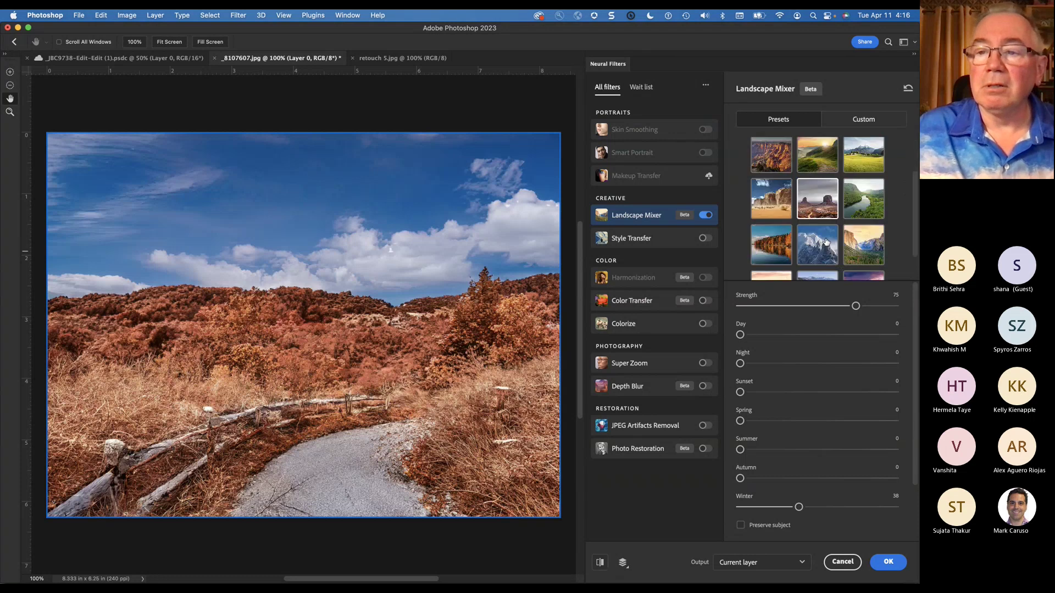
pyautogui.click(866, 209)
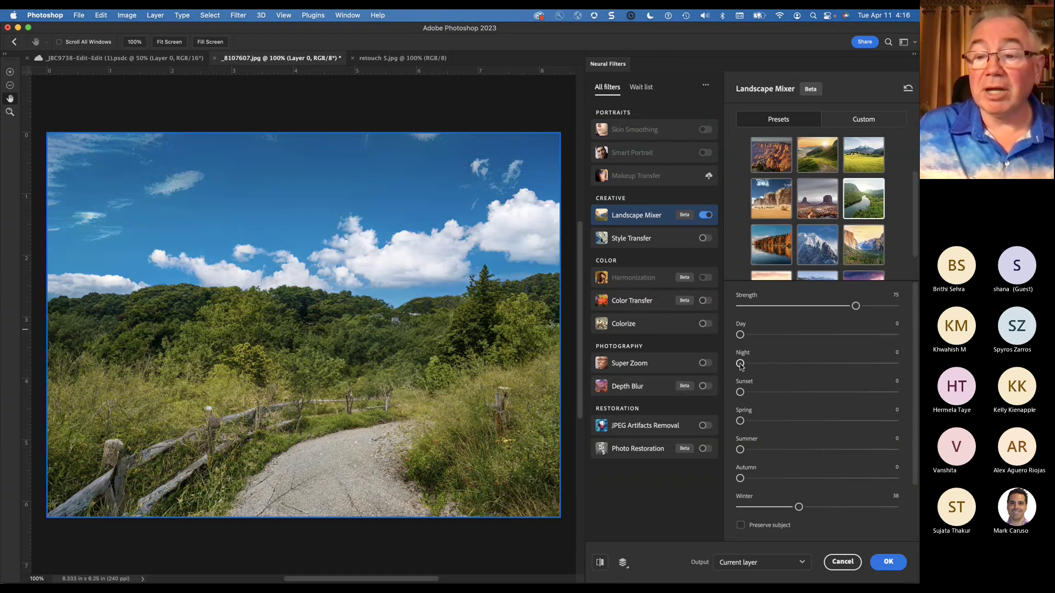
# Try Night at 58 and 96 in Landscape Mixer, reset it to 0 and cancel the Neural Filters.
pyautogui.moveTo(740, 363); pyautogui.dragTo(831, 366)
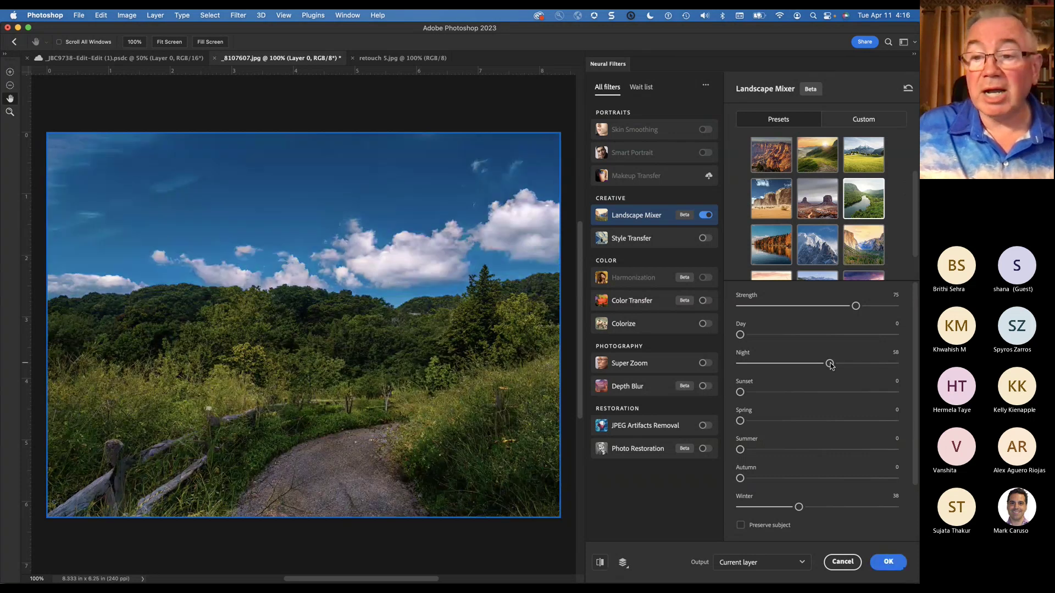
pyautogui.moveTo(831, 365); pyautogui.dragTo(893, 370)
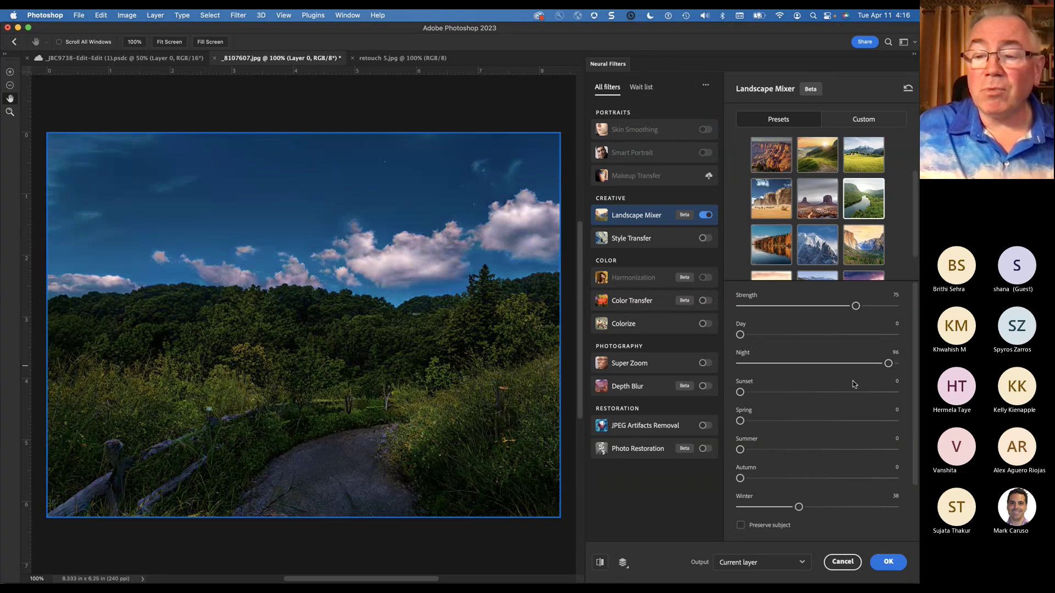
pyautogui.moveTo(888, 364); pyautogui.dragTo(718, 372)
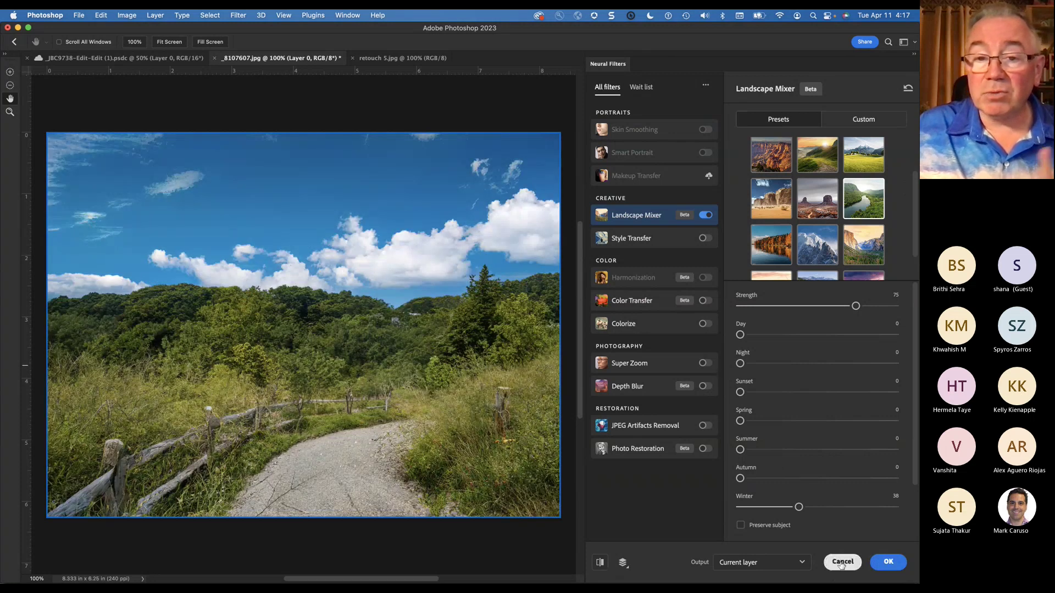
pyautogui.click(842, 561)
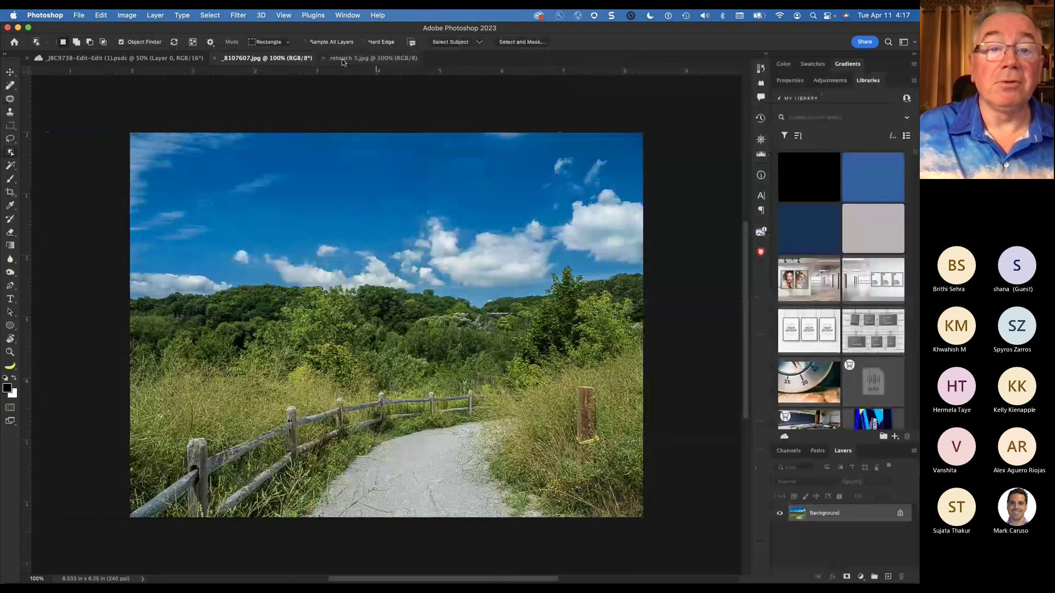
# Open Neural Filters for the old photo retouch 5.jpg and turn on Photo Restoration.
pyautogui.click(342, 59)
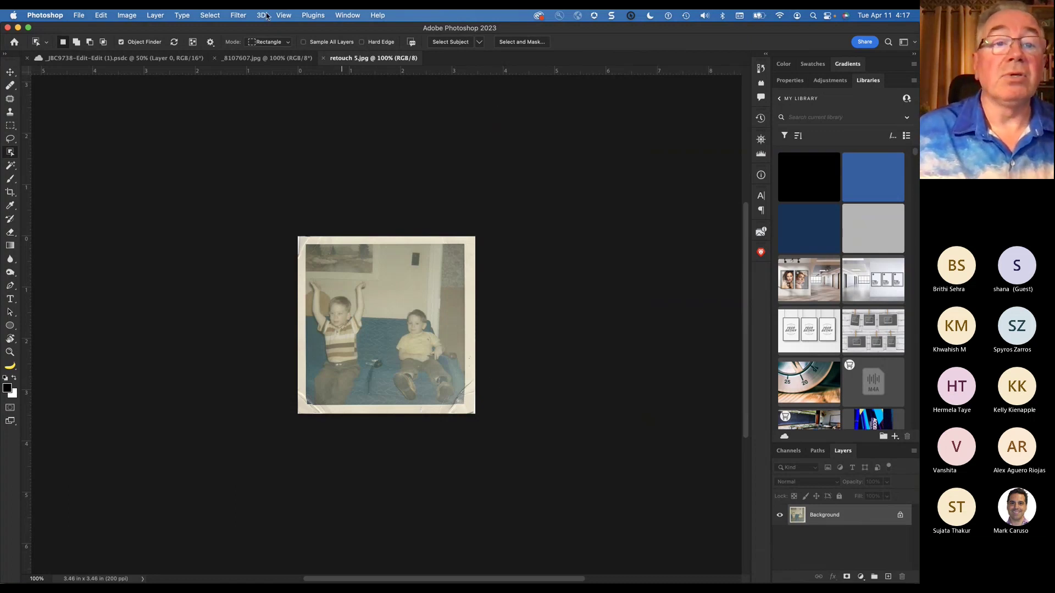
pyautogui.click(246, 17)
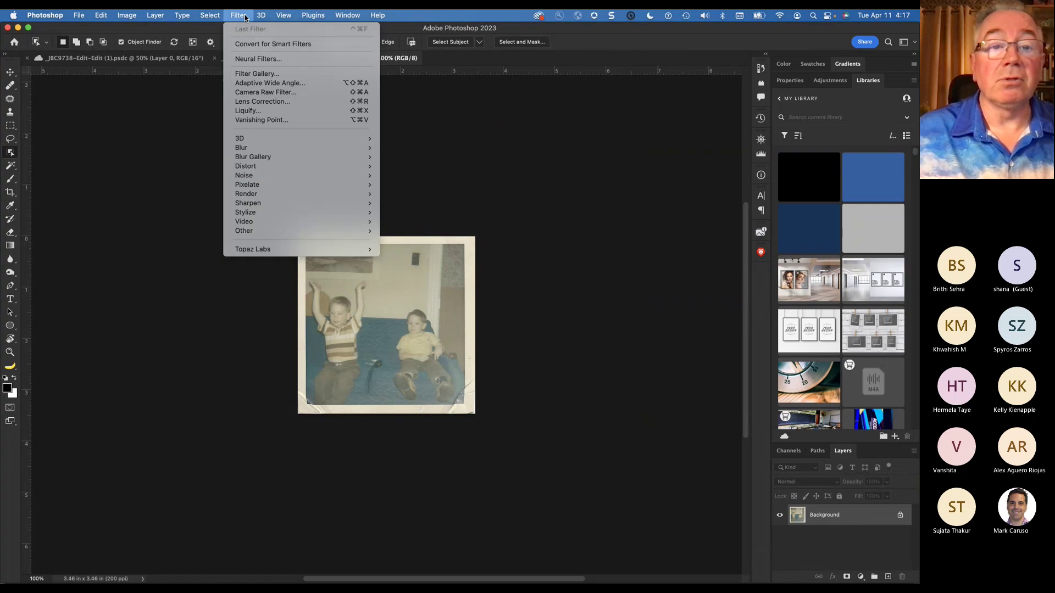
pyautogui.click(265, 60)
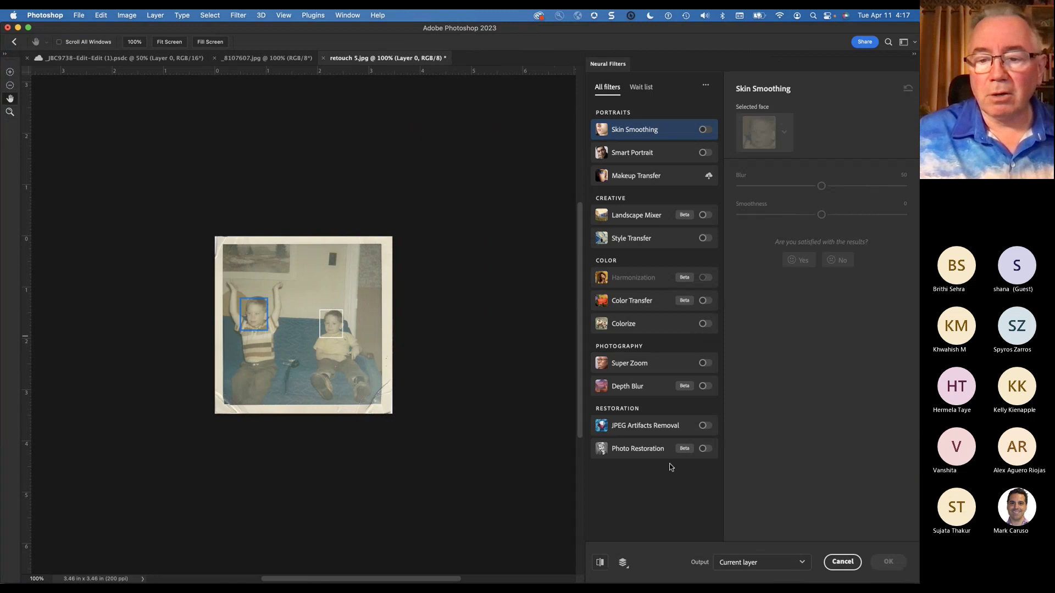
pyautogui.click(705, 448)
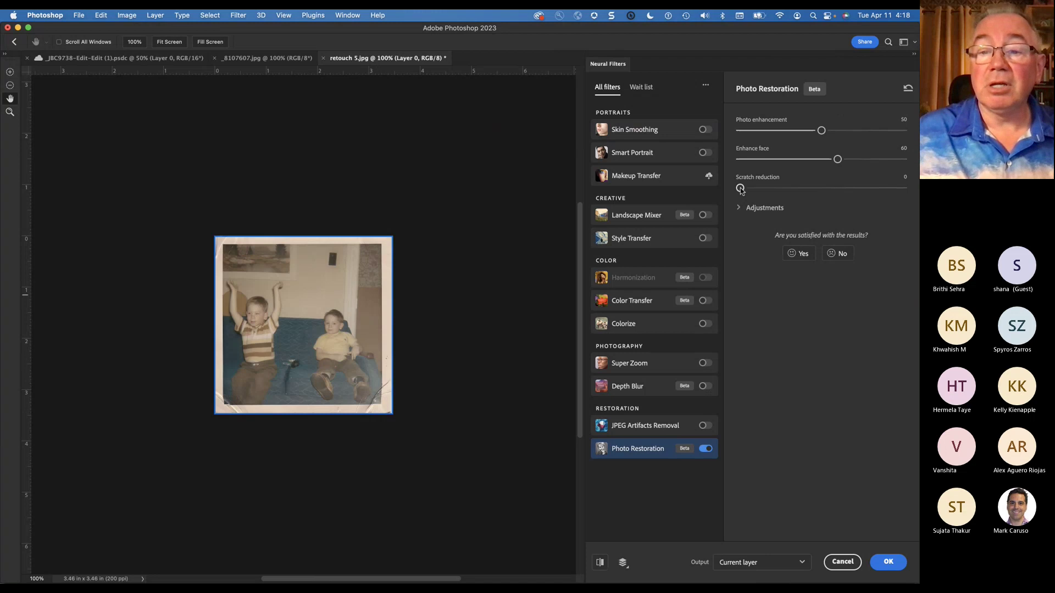
# Set Scratch reduction to 40 in Photo Restoration and submit positive feedback on the result.
pyautogui.moveTo(740, 188); pyautogui.dragTo(805, 189)
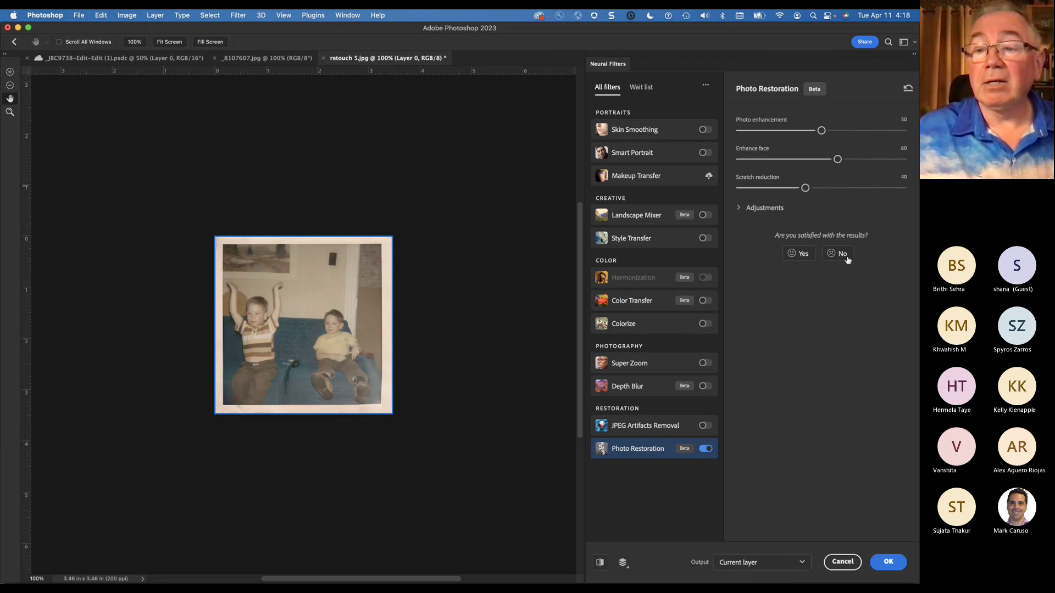
pyautogui.click(800, 254)
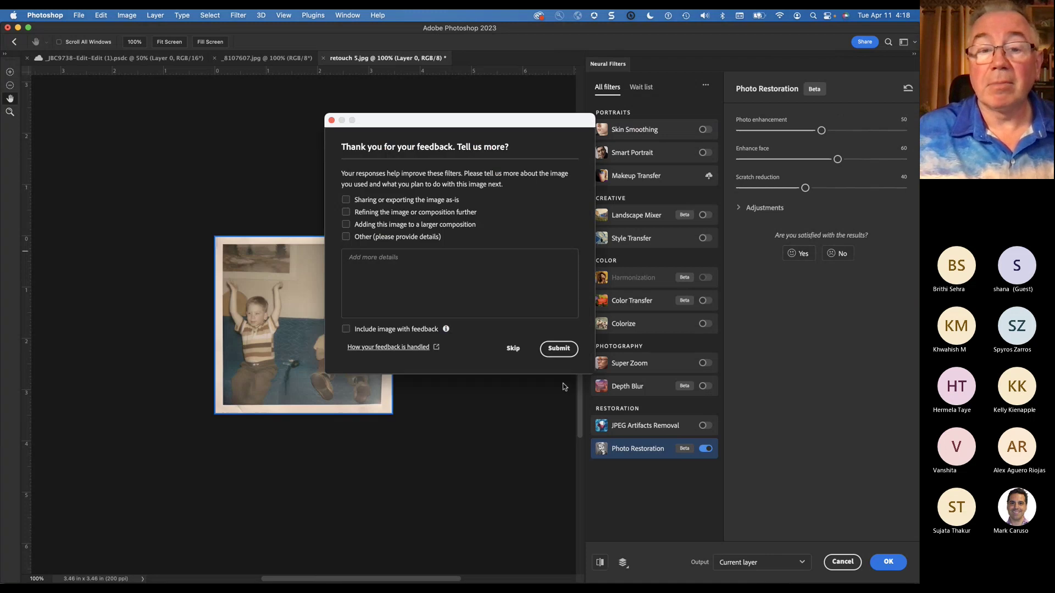
pyautogui.click(558, 350)
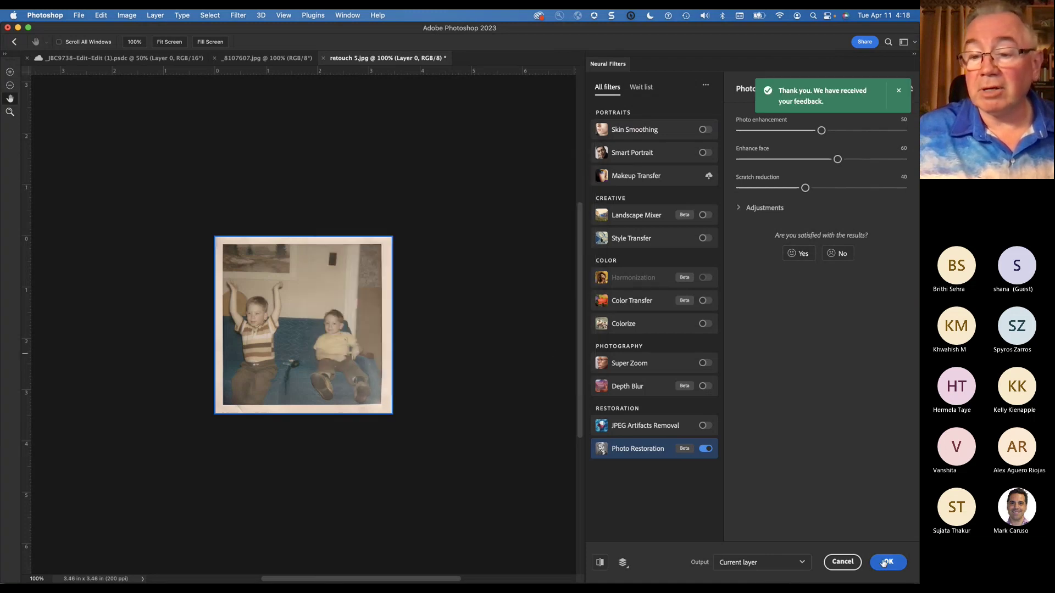
# Set the Neural Filters output to New layer and apply the photo restoration.
pyautogui.click(798, 569)
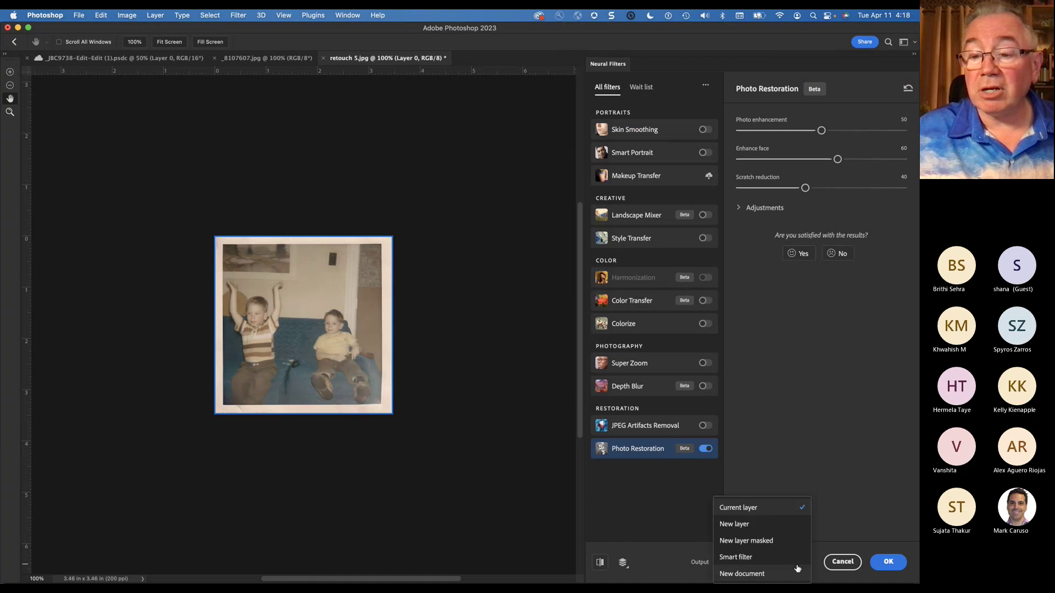
pyautogui.click(790, 525)
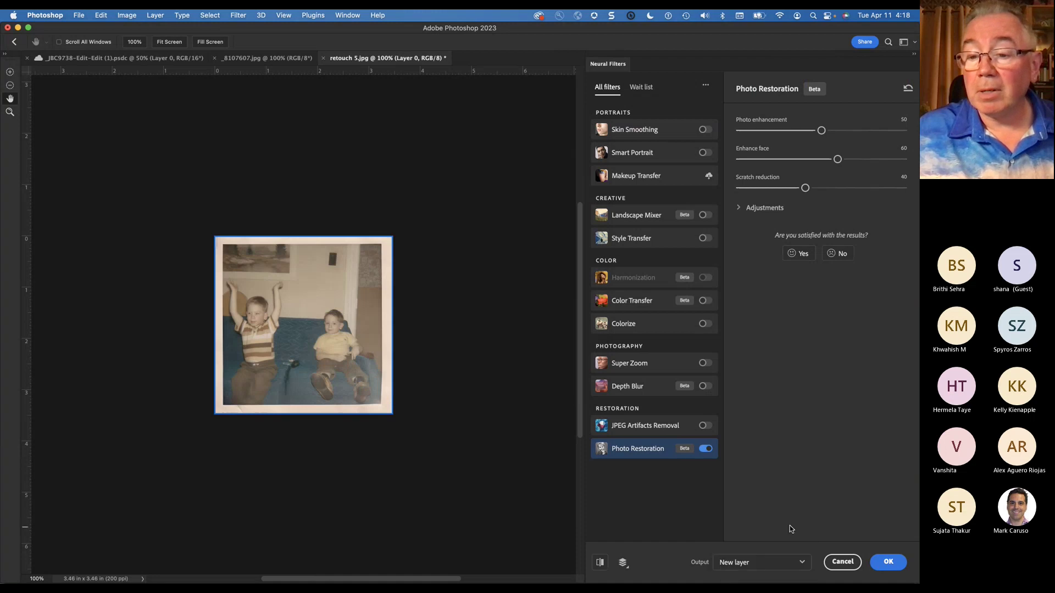
pyautogui.click(890, 566)
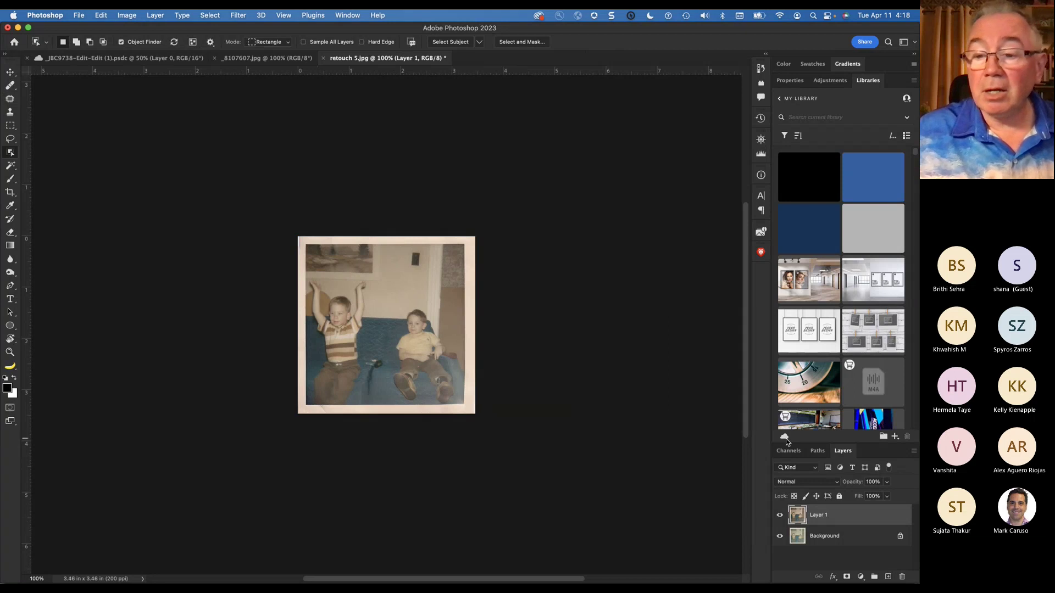
# Hide and show Layer 1 twice to compare the restored photo with the original.
pyautogui.click(781, 516)
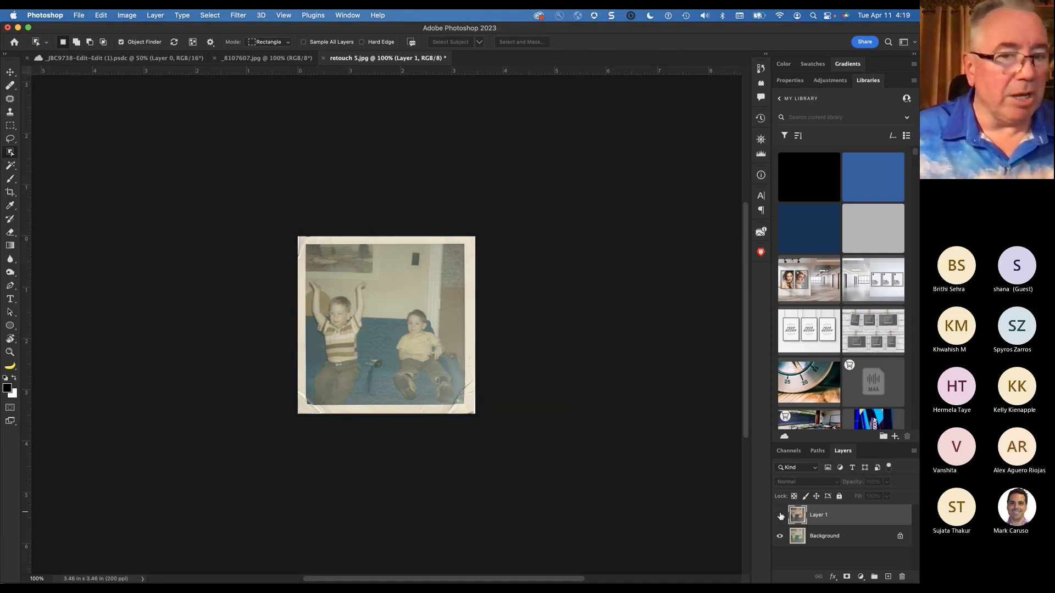
pyautogui.click(781, 515)
pyautogui.click(780, 516)
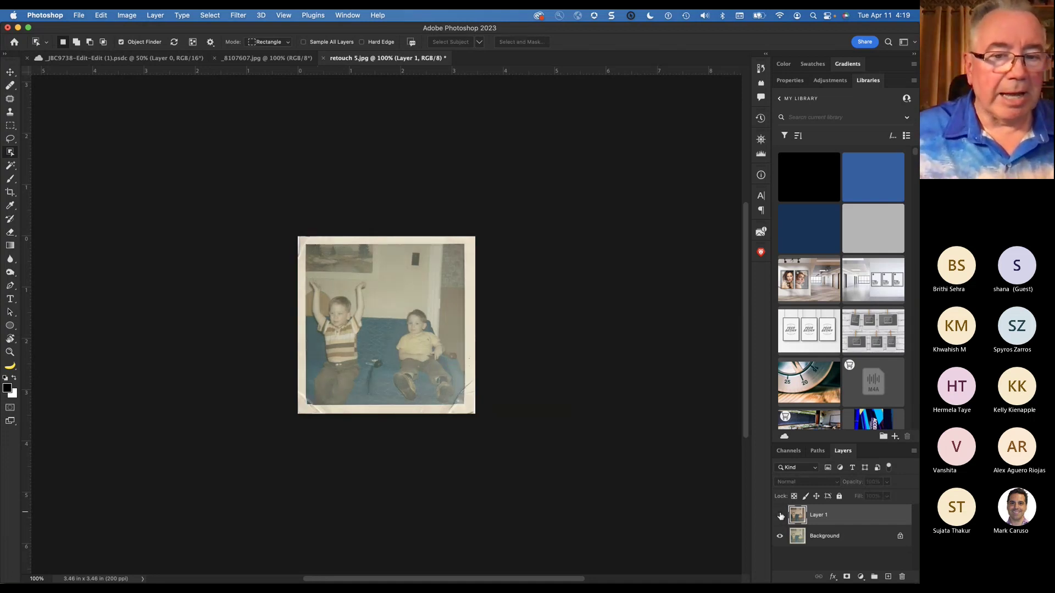
pyautogui.click(780, 515)
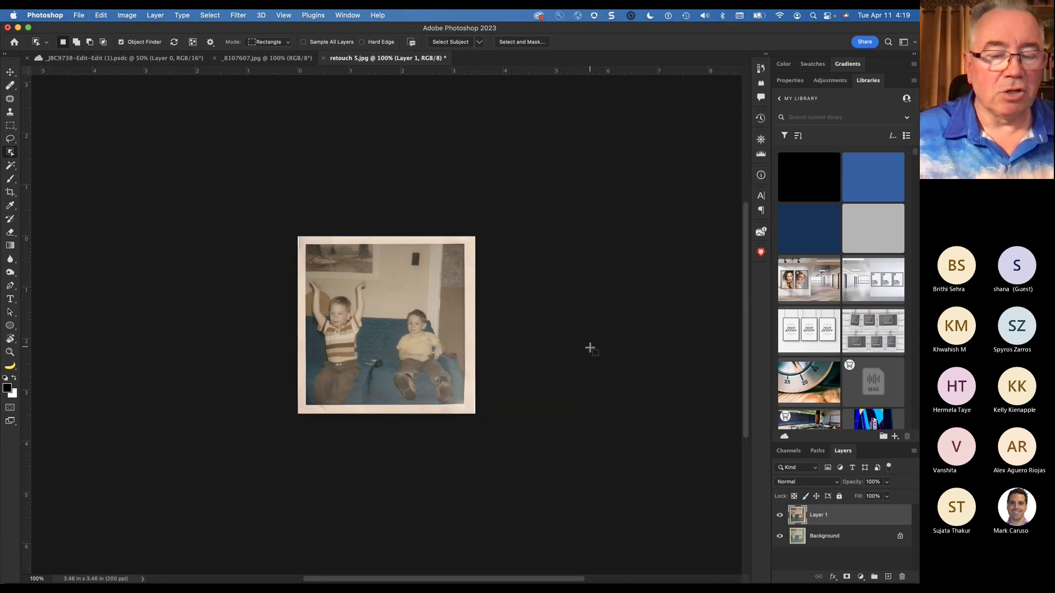
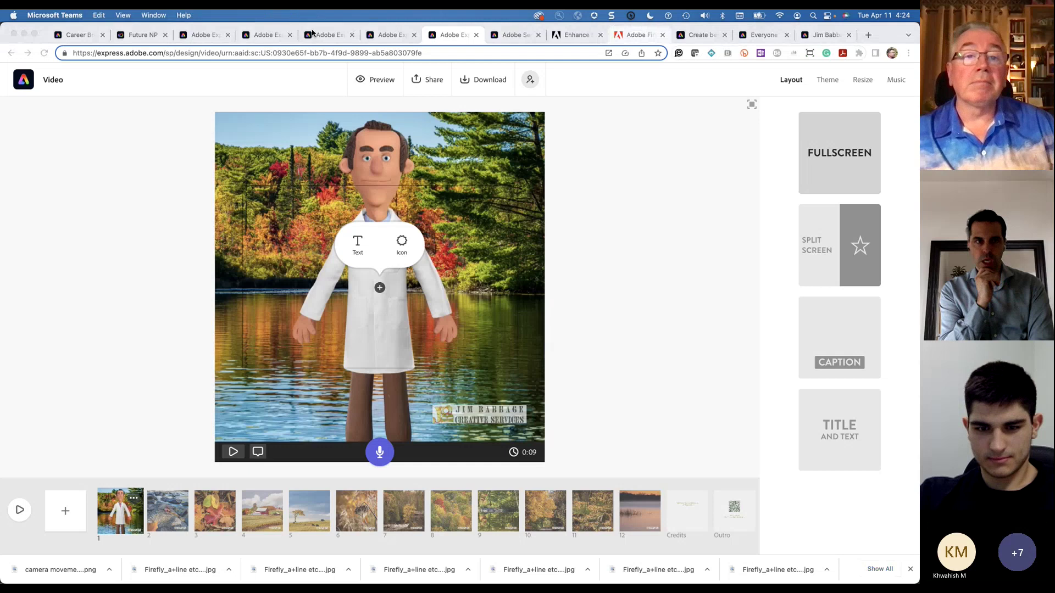
# Switch to Adobe Firefly in the browser and look through the sample images and prompts in the Text to image gallery.
pyautogui.click(646, 159)
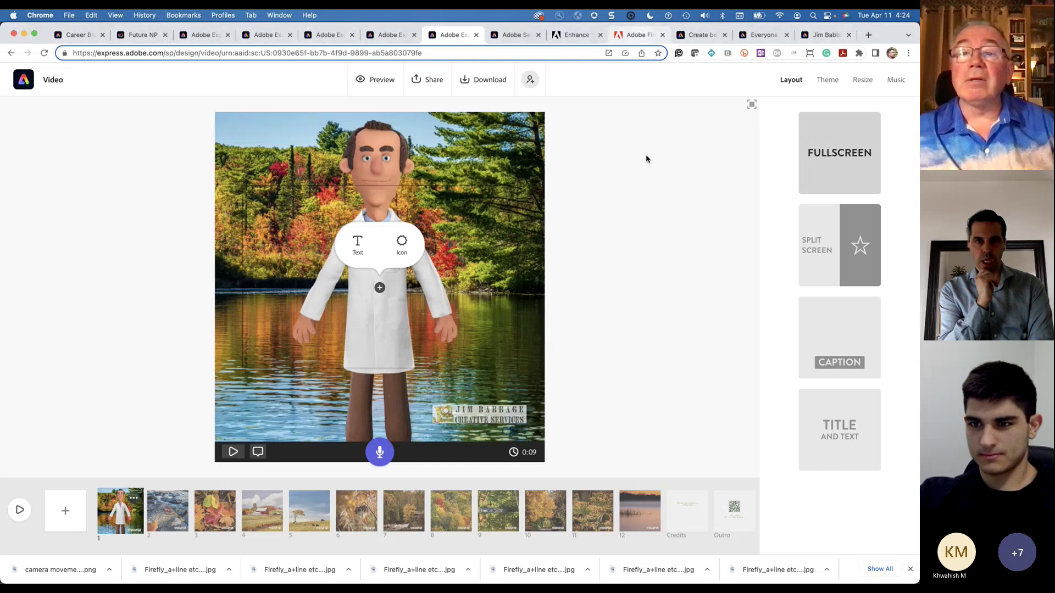
pyautogui.click(633, 35)
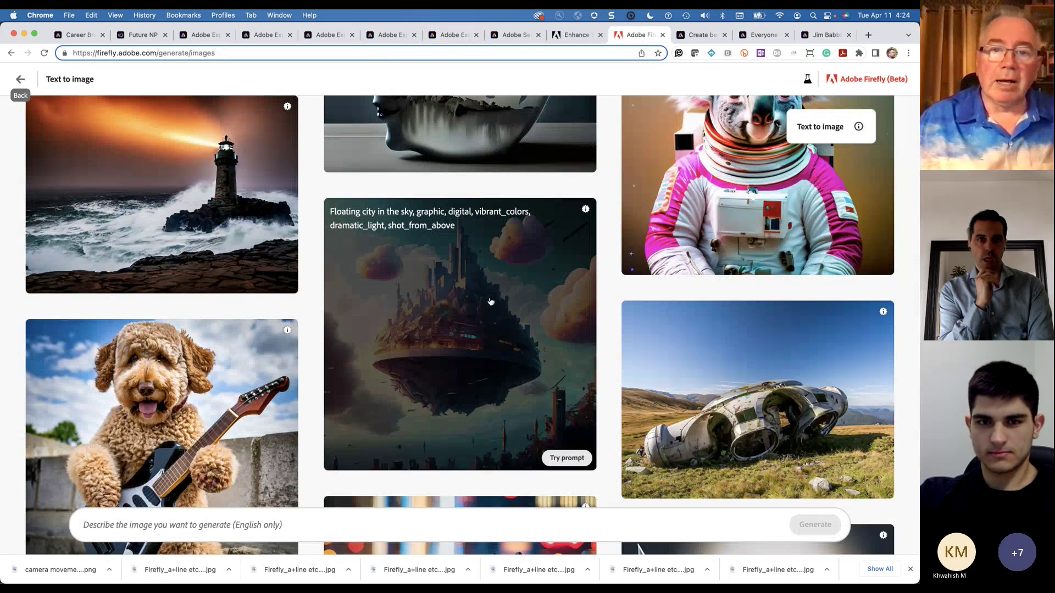
pyautogui.scroll(-10, 491, 301)
pyautogui.scroll(-5, 490, 301)
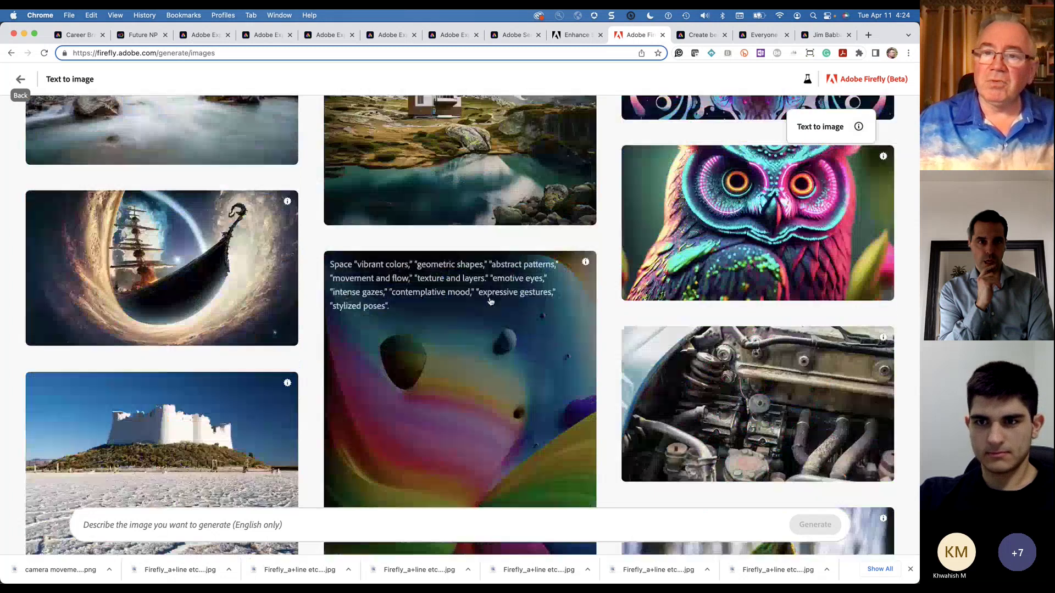
pyautogui.scroll(-10, 490, 301)
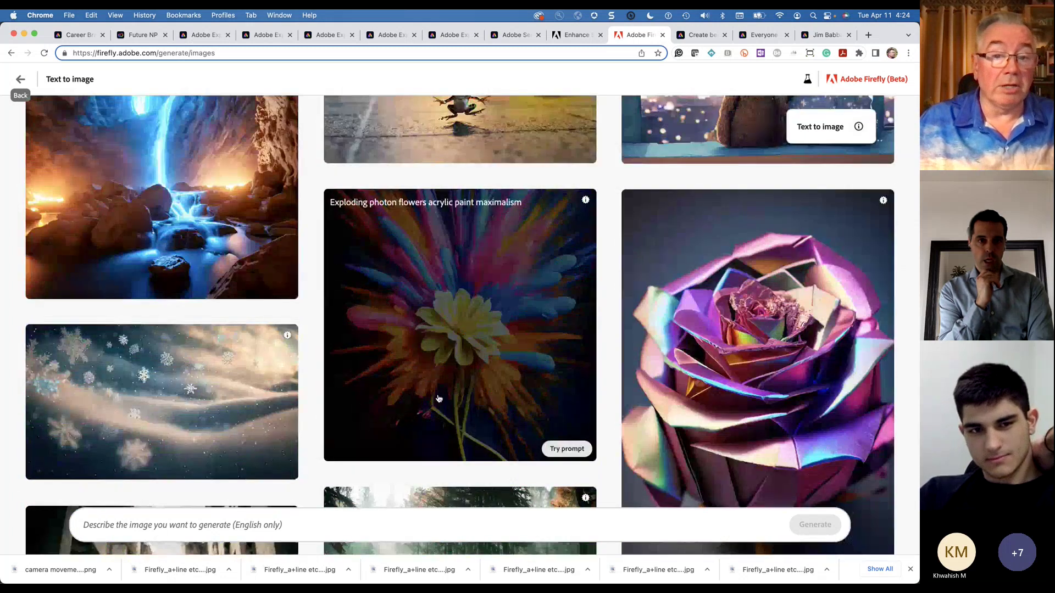
pyautogui.scroll(10, 418, 301)
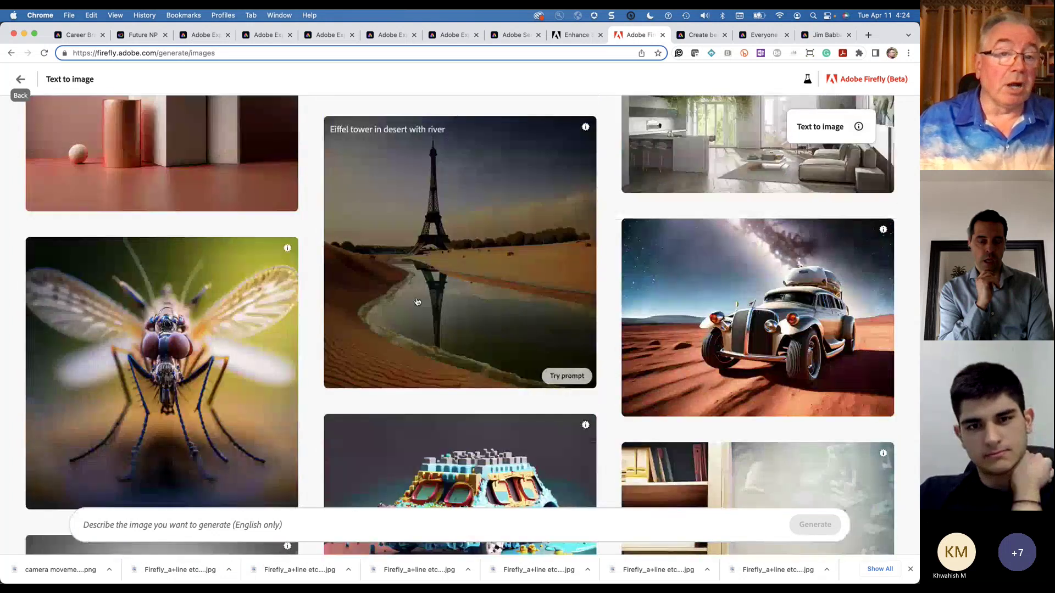
pyautogui.scroll(5, 417, 302)
pyautogui.scroll(5, 417, 302)
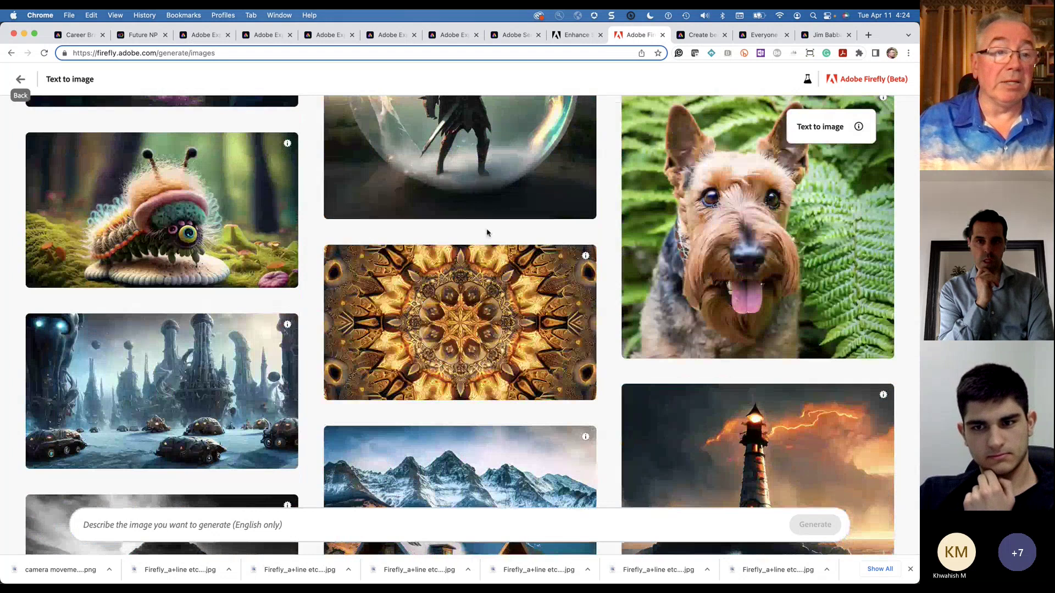
pyautogui.scroll(5, 487, 232)
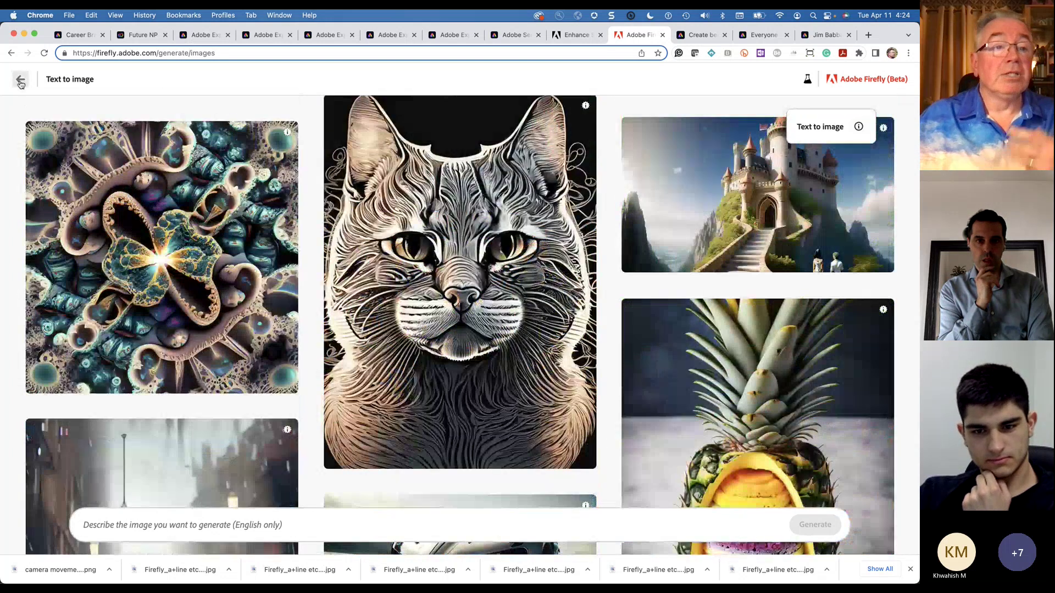
# Go back to the Firefly home page, open Text effects and try the "black and gold dripping paint" sample.
pyautogui.click(21, 83)
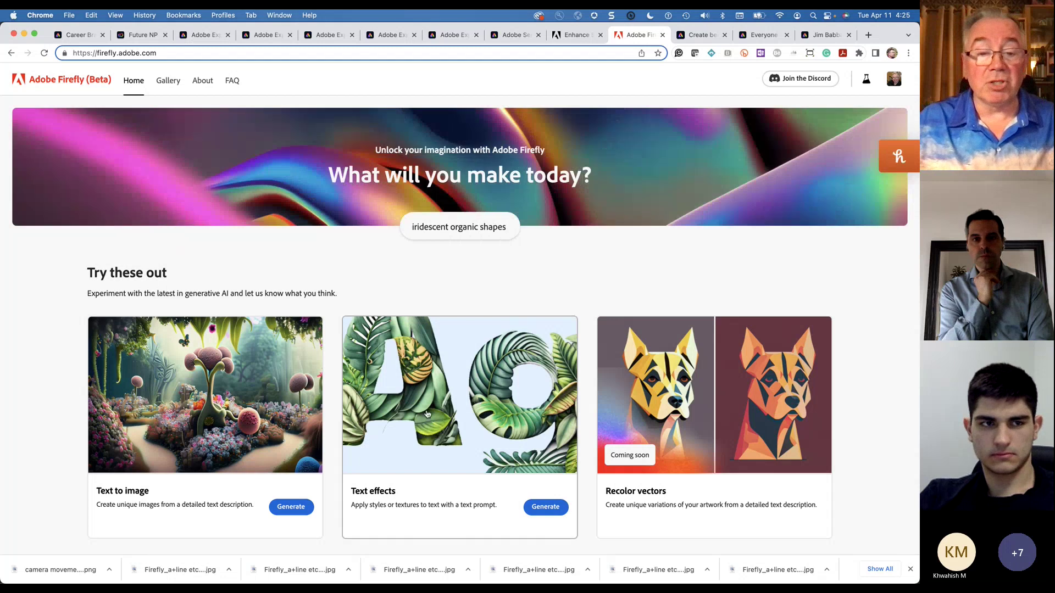
pyautogui.click(427, 413)
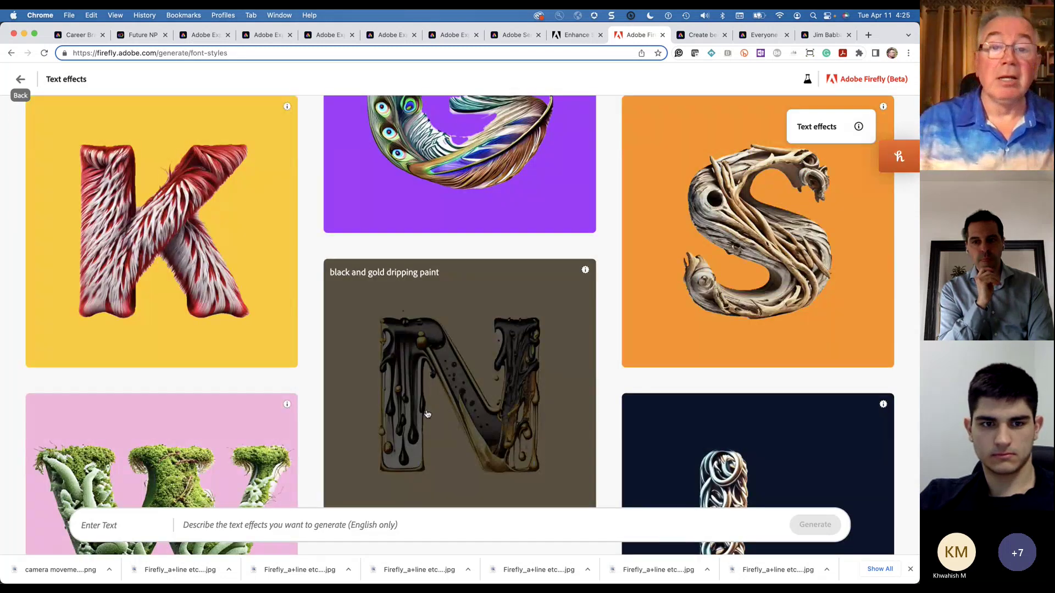
pyautogui.click(427, 414)
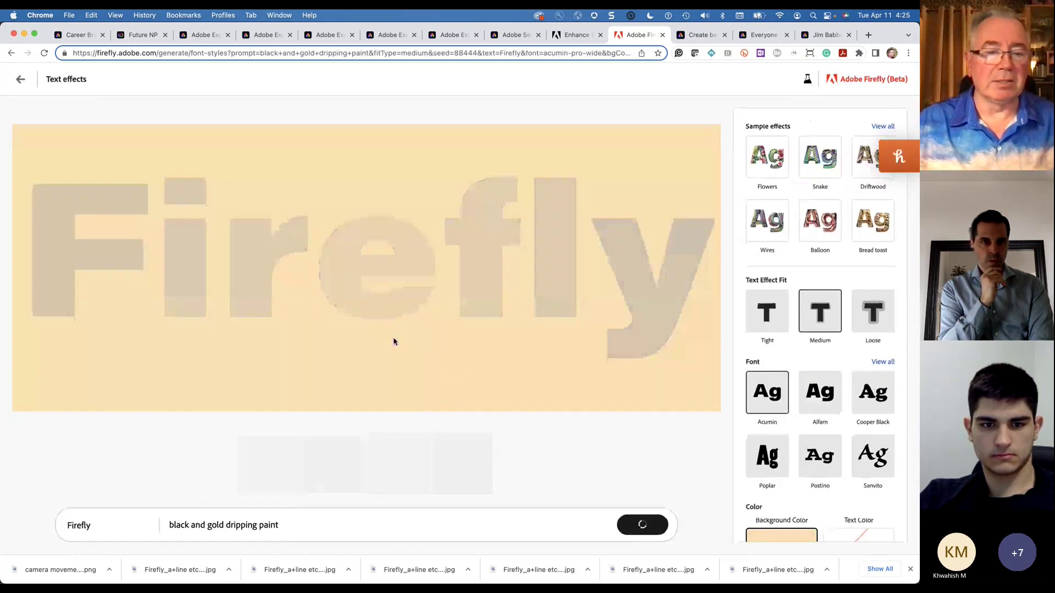
# Replace the sample text with "Toronto" and choose the second variation of the effect.
pyautogui.doubleClick(109, 527)
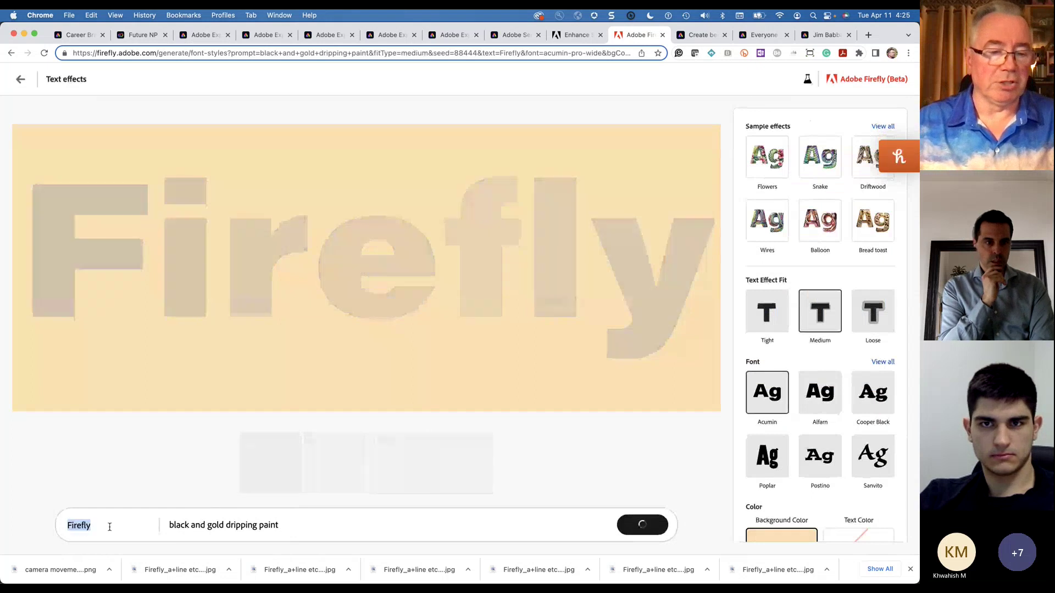
pyautogui.write('Toronto')
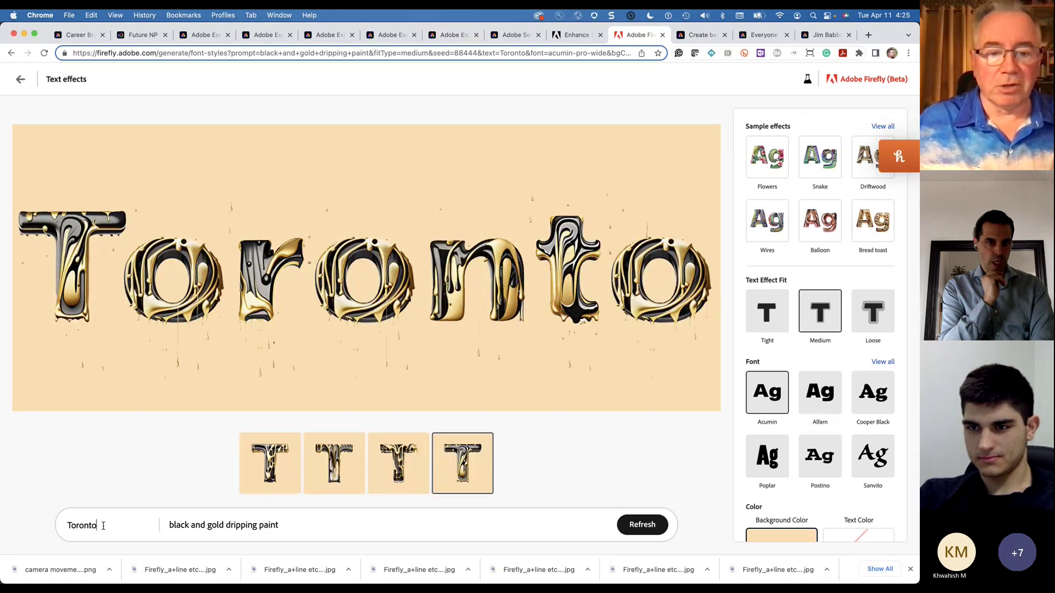
pyautogui.click(333, 472)
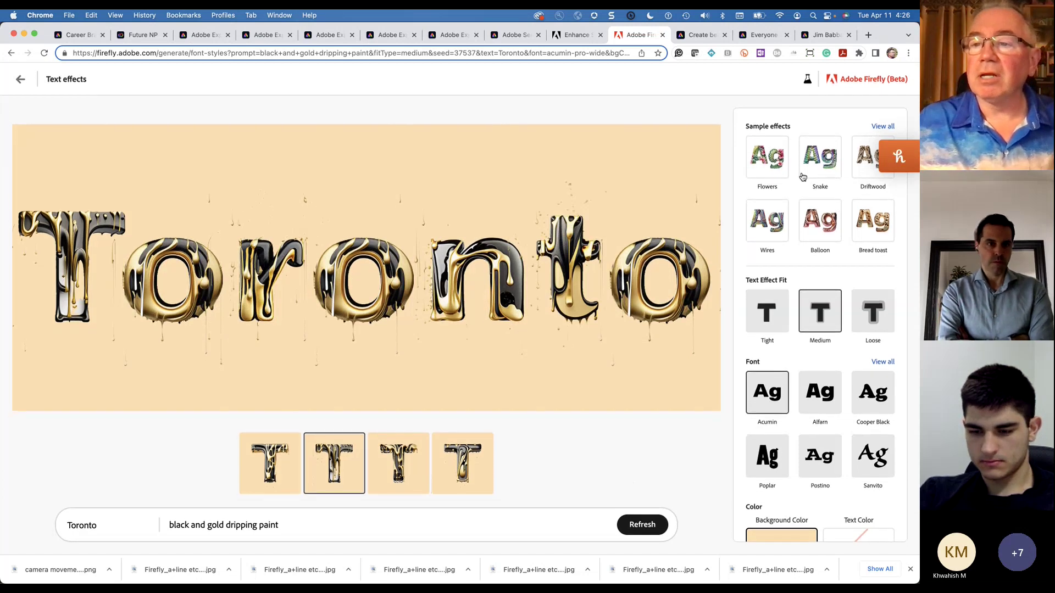
# Apply the Flowers sample effect to Toronto, then regenerate the lettering with the prompt "maple syrup".
pyautogui.click(776, 160)
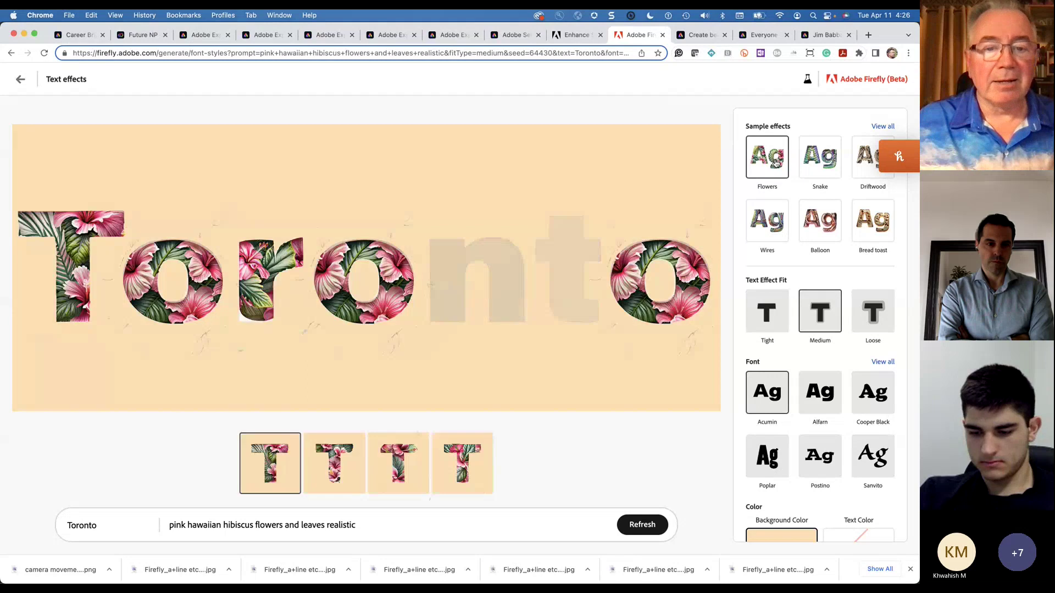
pyautogui.tripleClick(376, 524)
pyautogui.write('map')
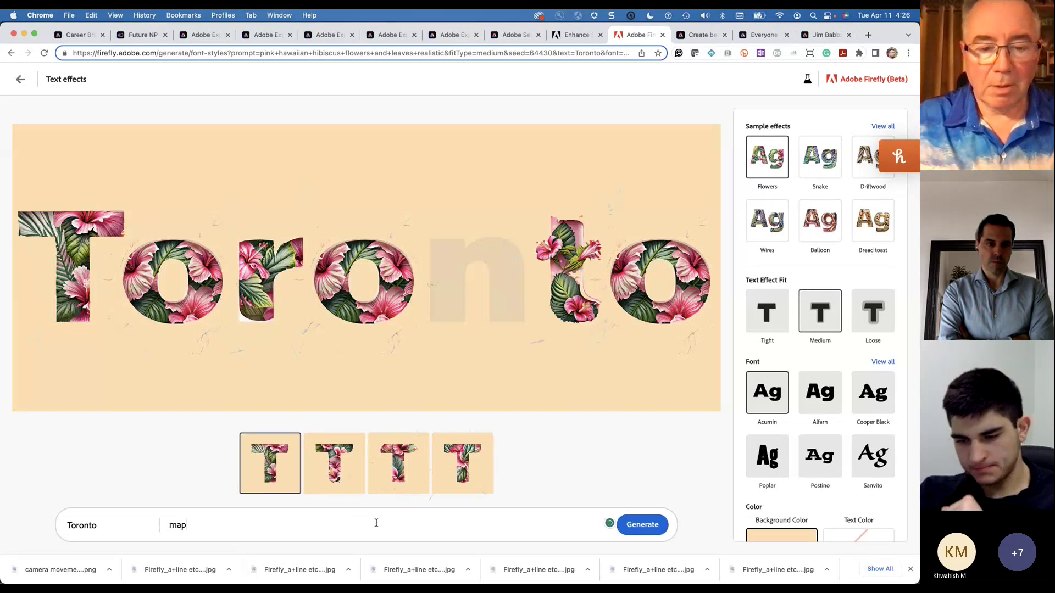
pyautogui.write('le syrup')
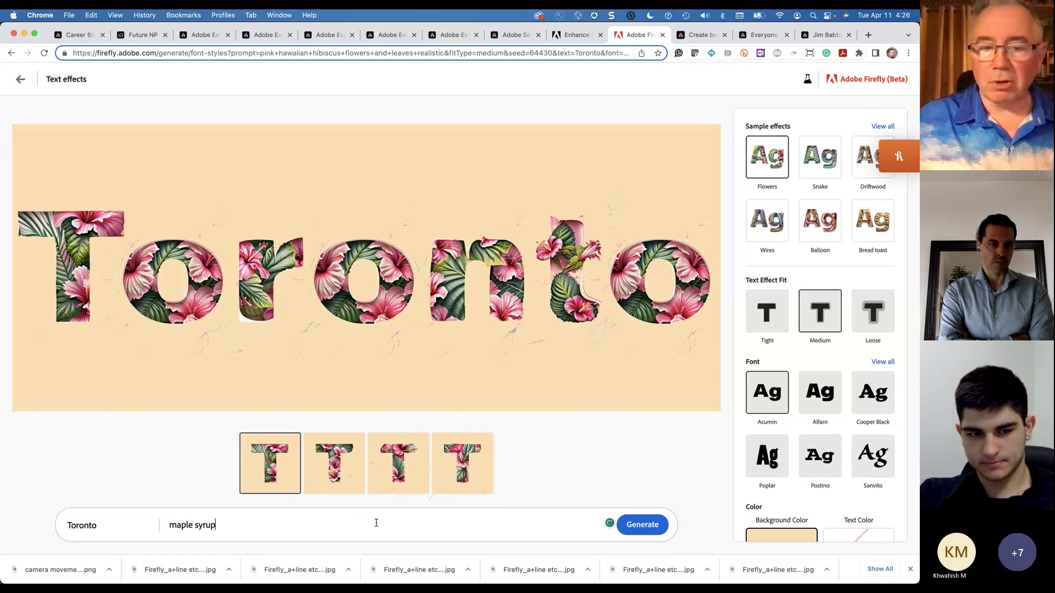
pyautogui.press('Return')
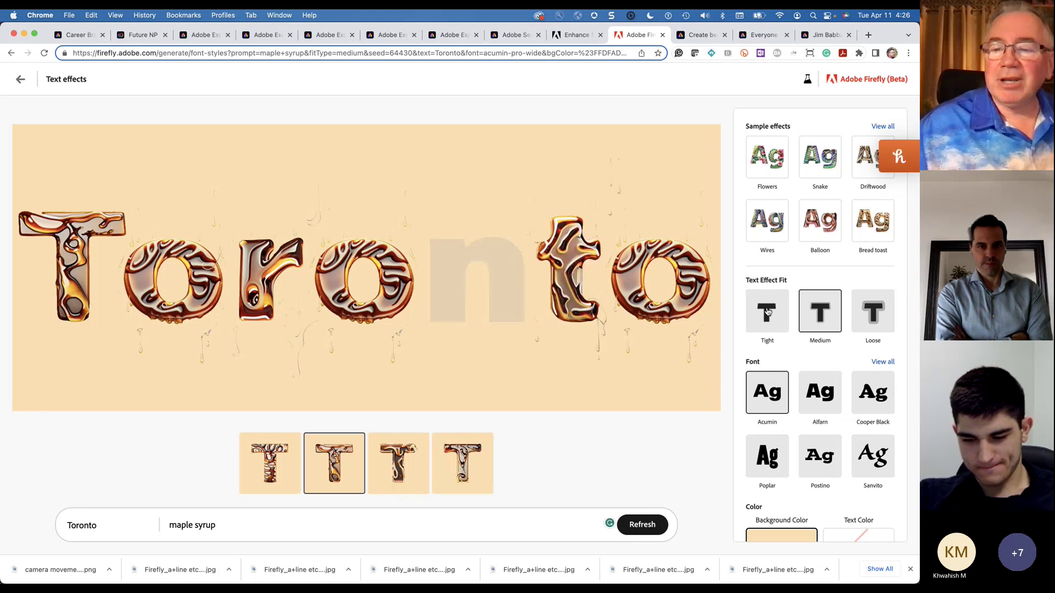
# Set the lettering's font to Alfarn and its Text Effect Fit to Tight, and bring the color options into view.
pyautogui.click(815, 393)
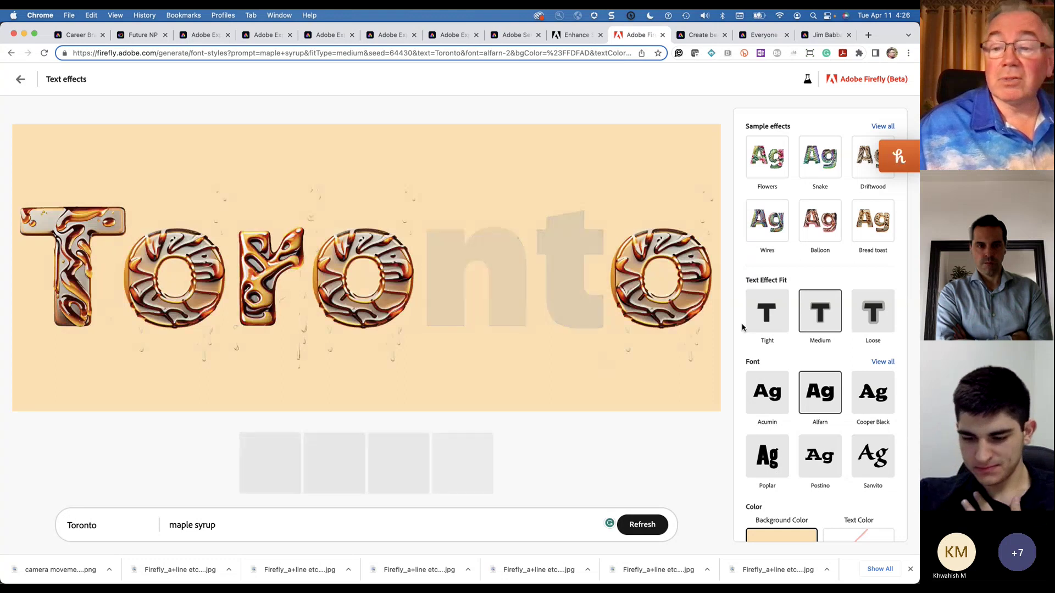
pyautogui.click(766, 326)
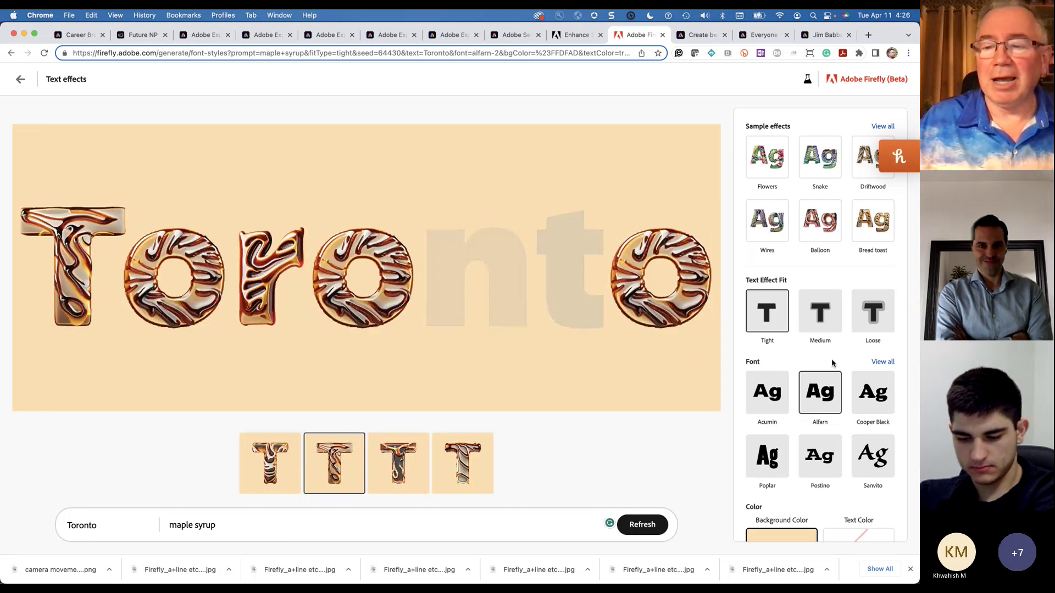
pyautogui.scroll(-3, 839, 366)
pyautogui.scroll(-1, 836, 365)
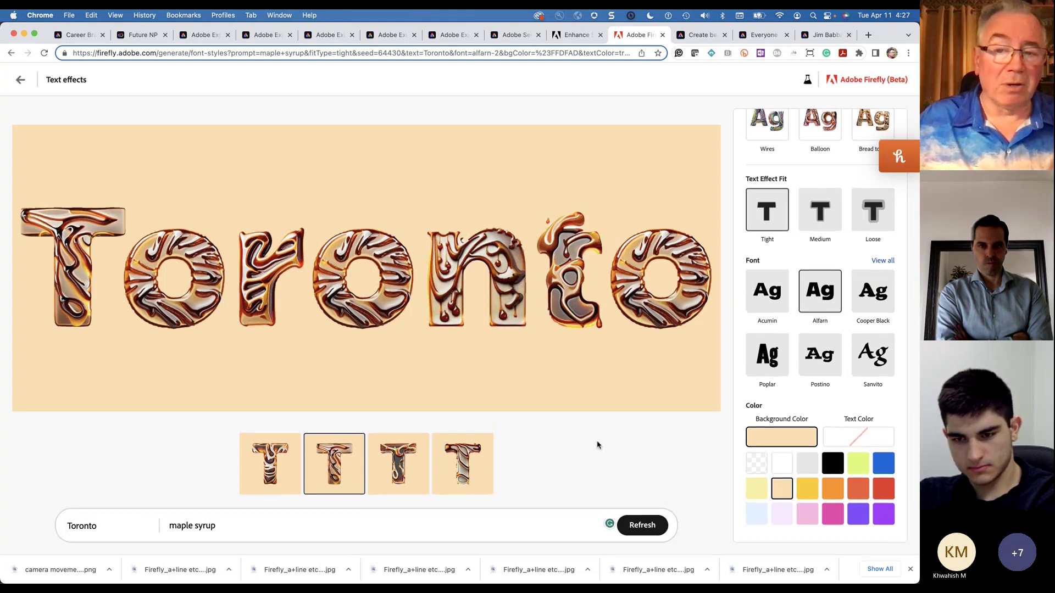
# Leave Text effects for the Firefly home page, open Text to image and browse its sample gallery.
pyautogui.click(21, 80)
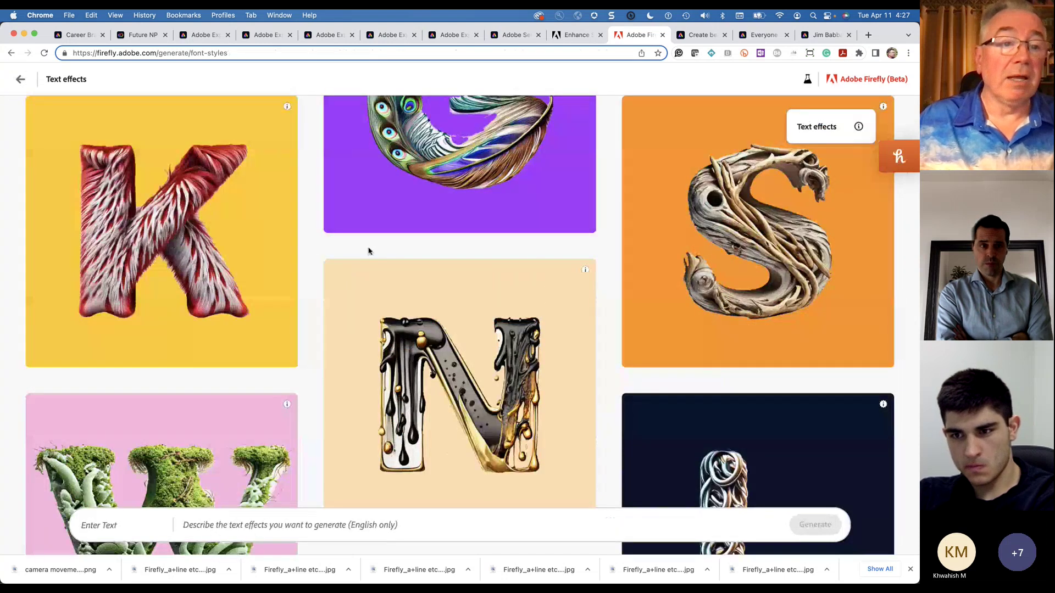
pyautogui.click(21, 80)
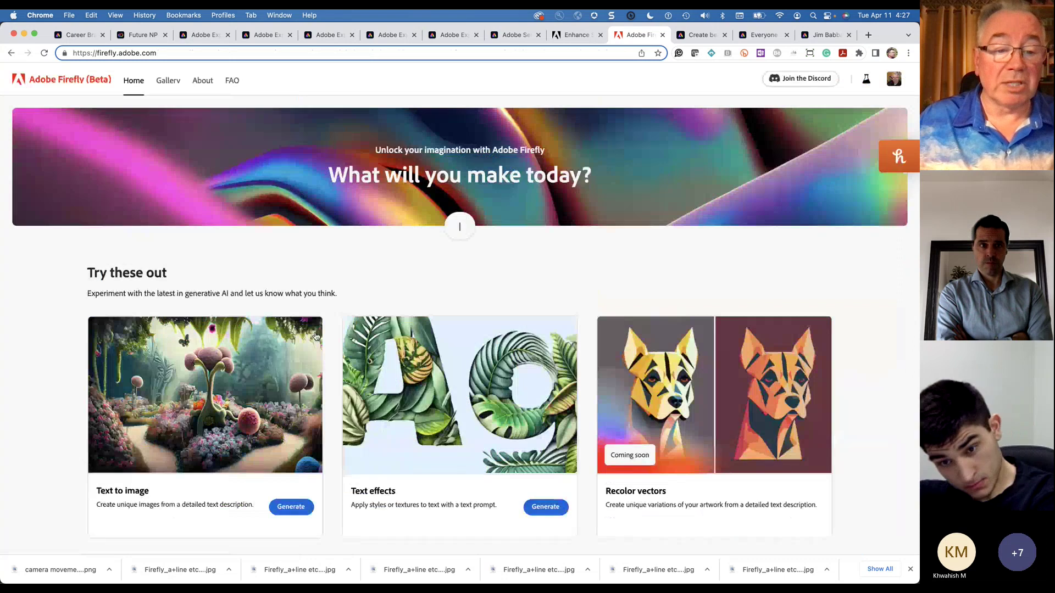
pyautogui.click(196, 405)
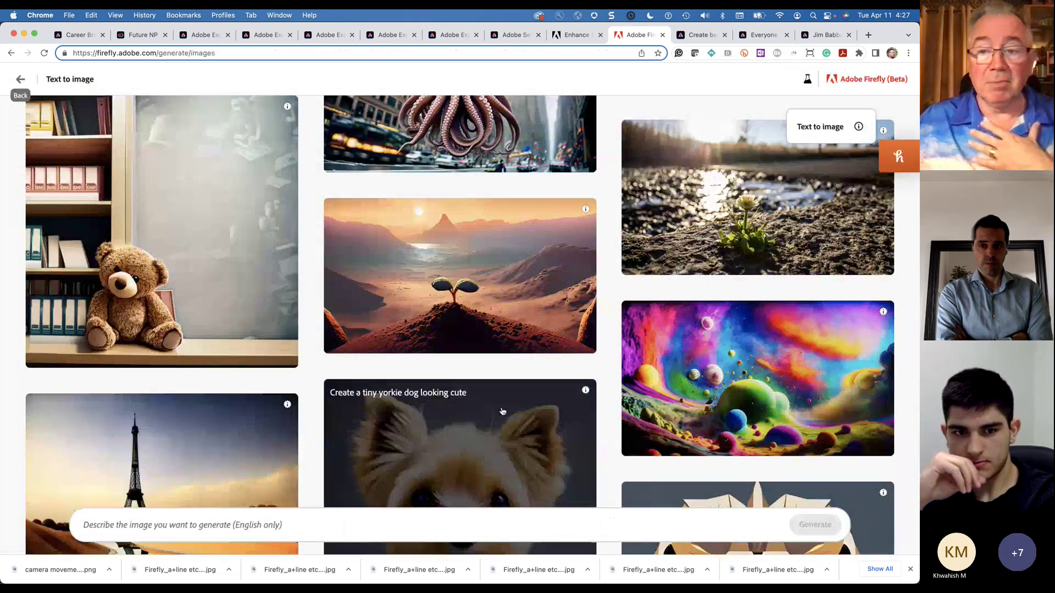
pyautogui.scroll(-5, 502, 411)
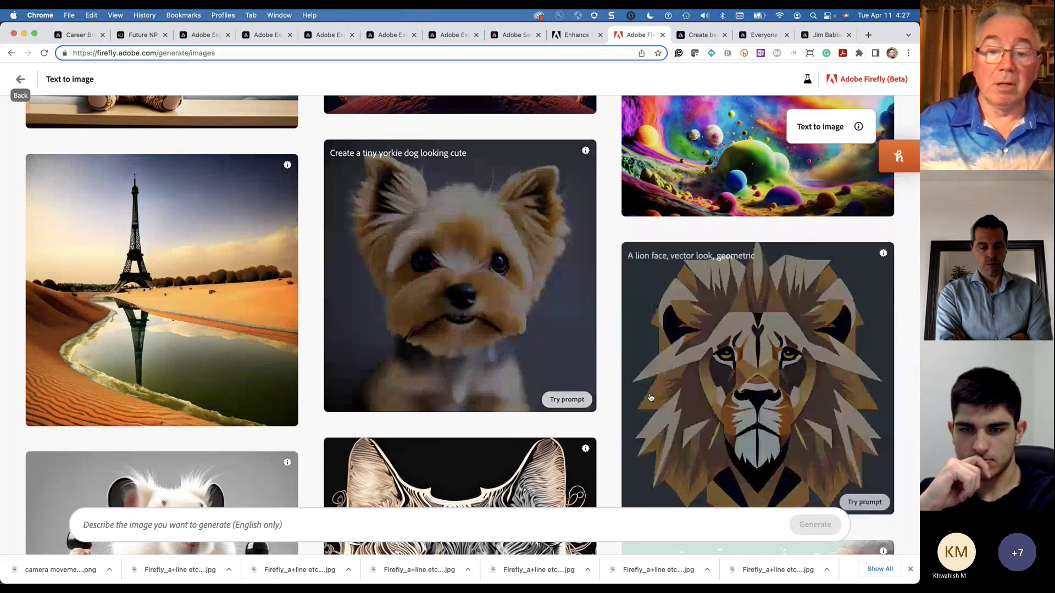
pyautogui.scroll(-4, 650, 397)
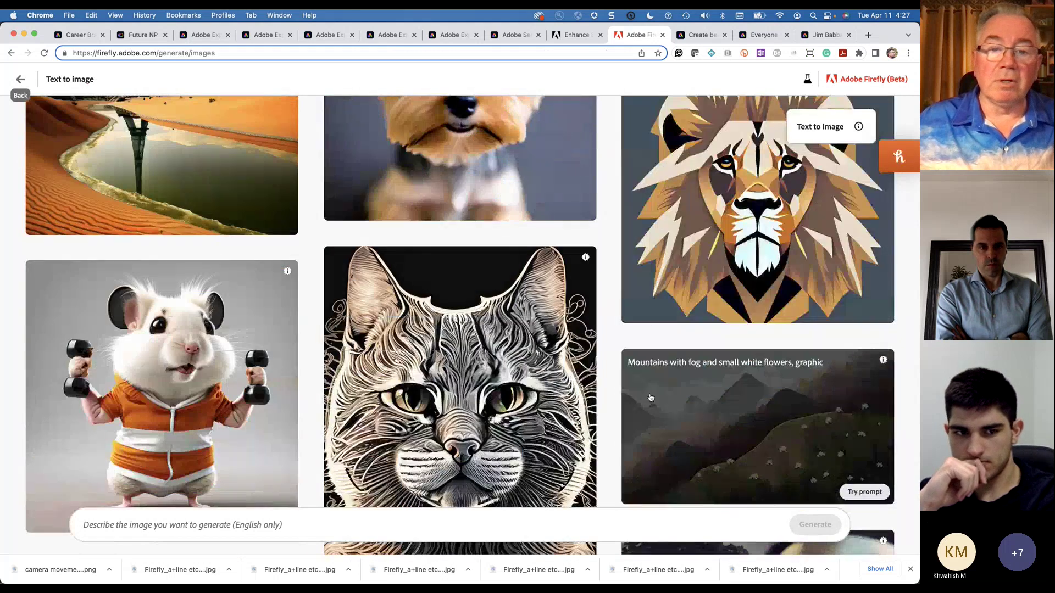
# Find the black-and-white "High contrast mountains, bw, wide_angle" sample in the Text to image gallery and generate images from its prompt.
pyautogui.scroll(2, 632, 385)
pyautogui.scroll(-8, 555, 252)
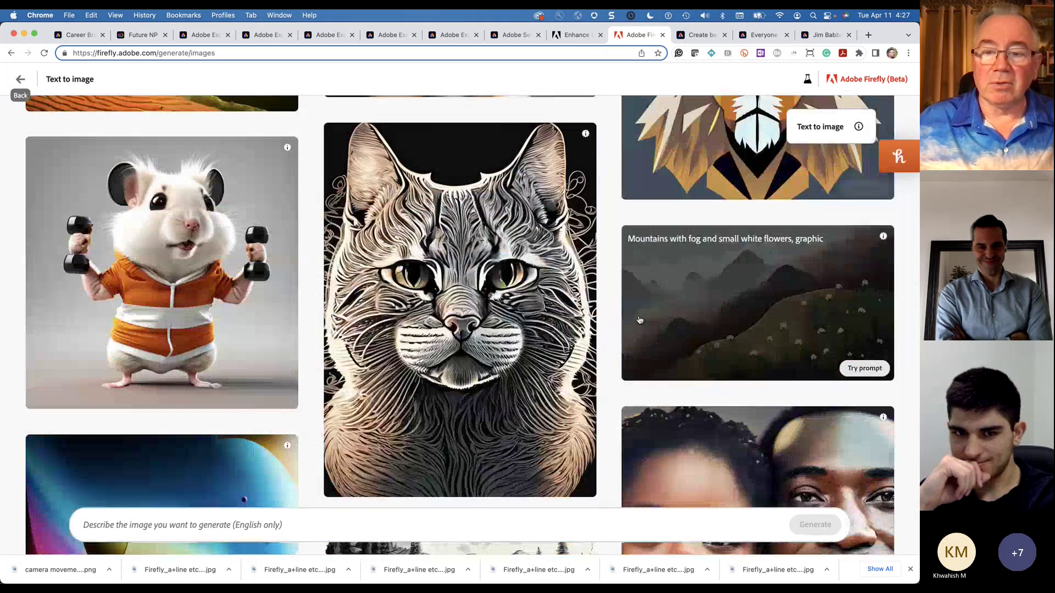
pyautogui.scroll(-5, 639, 319)
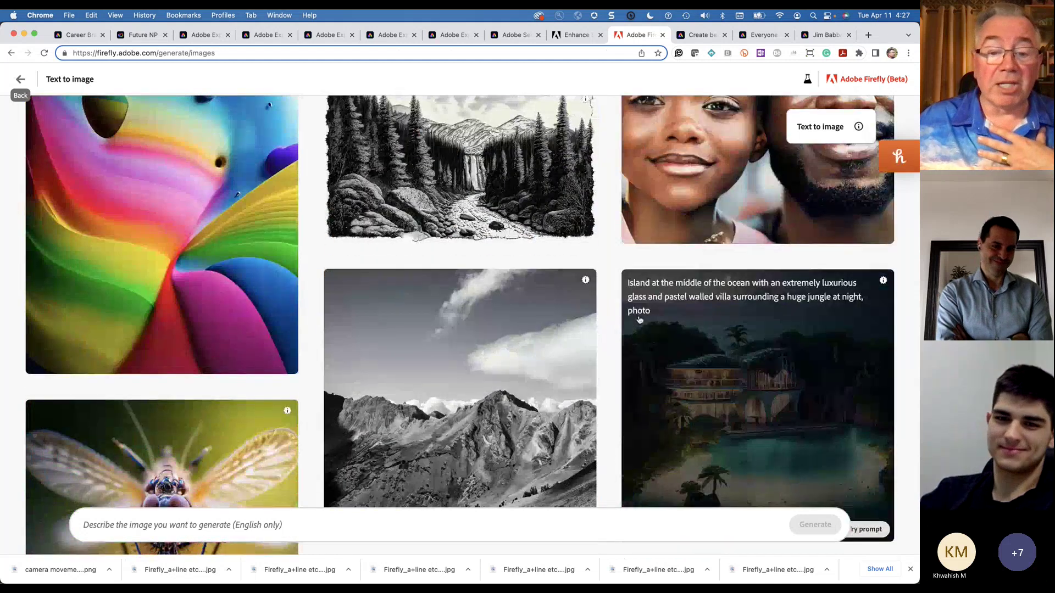
pyautogui.scroll(-2, 639, 320)
pyautogui.scroll(-1, 640, 319)
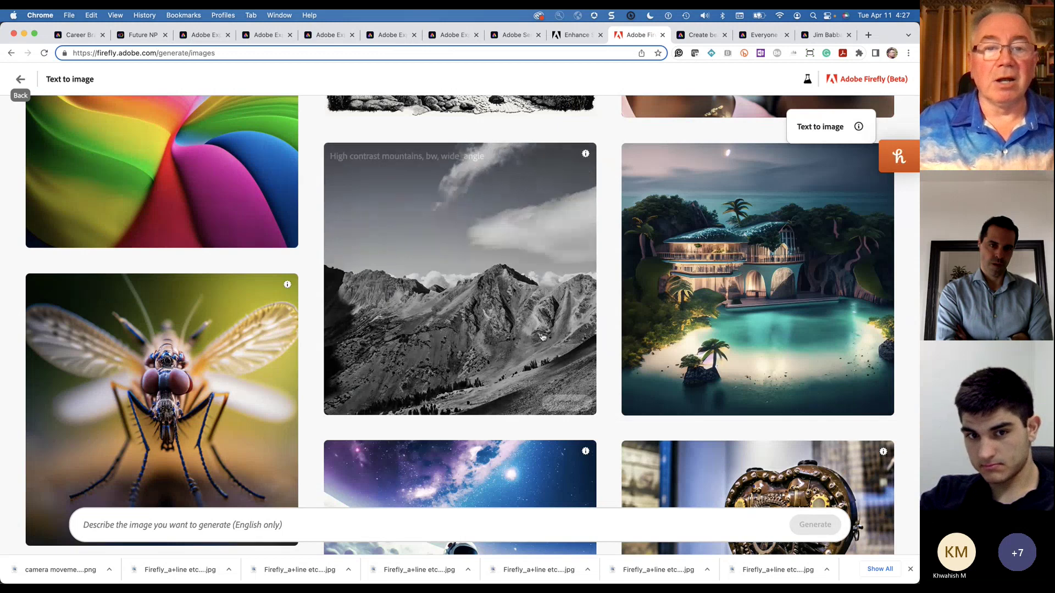
pyautogui.moveTo(543, 337)
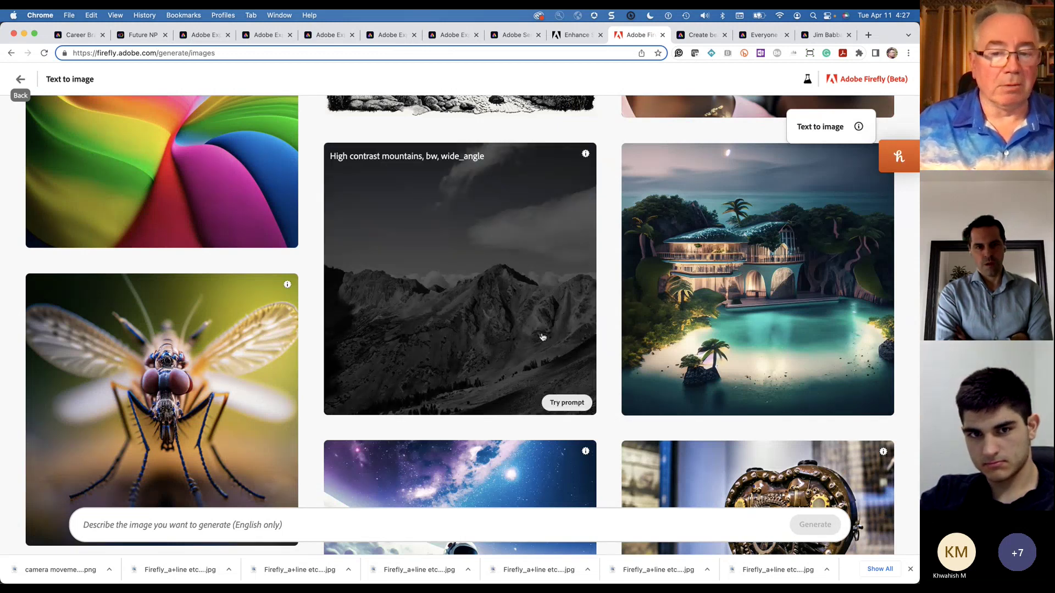
pyautogui.click(568, 401)
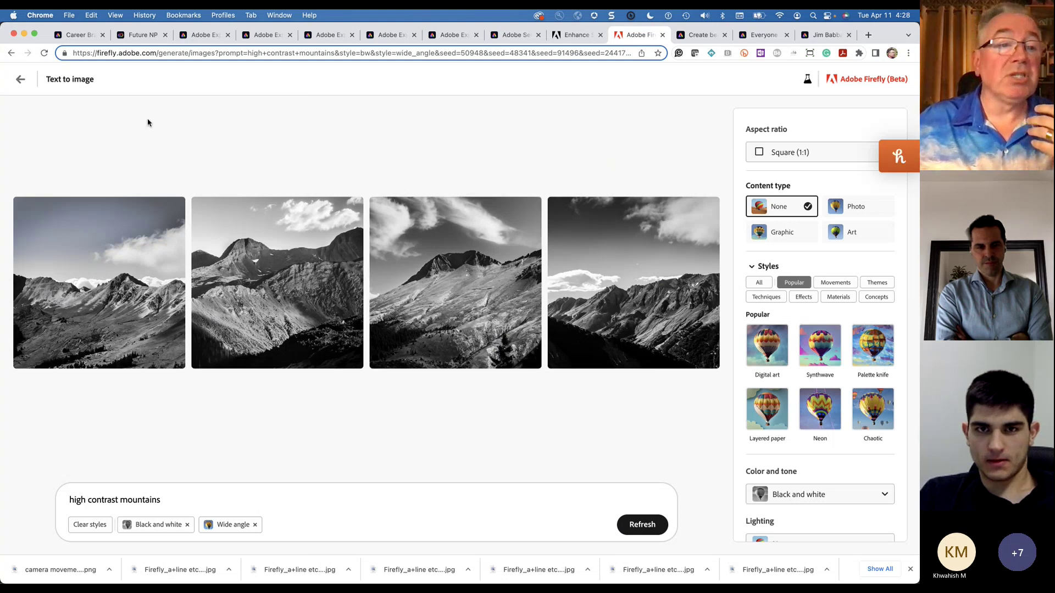
# Return to the Text to image gallery and look through its sample images, from photographic scenes to illustrated characters.
pyautogui.click(21, 79)
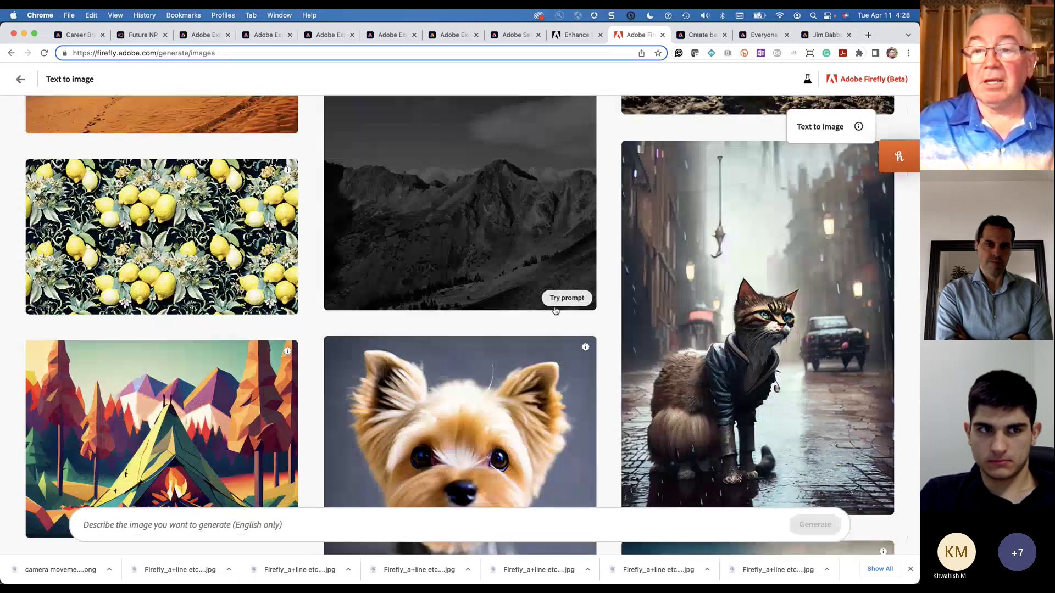
pyautogui.scroll(-3, 596, 435)
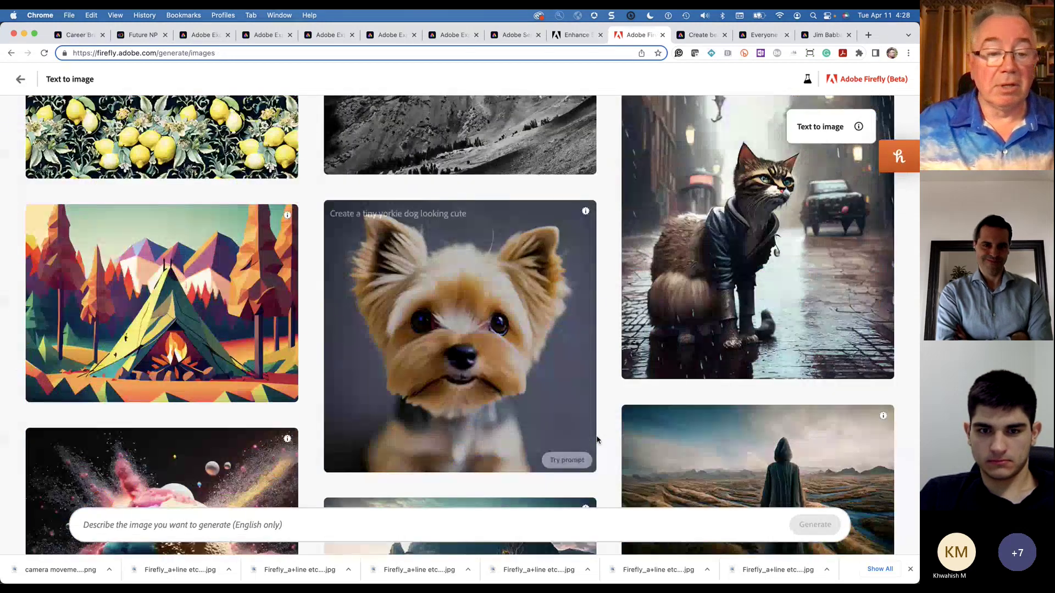
pyautogui.scroll(-5, 597, 440)
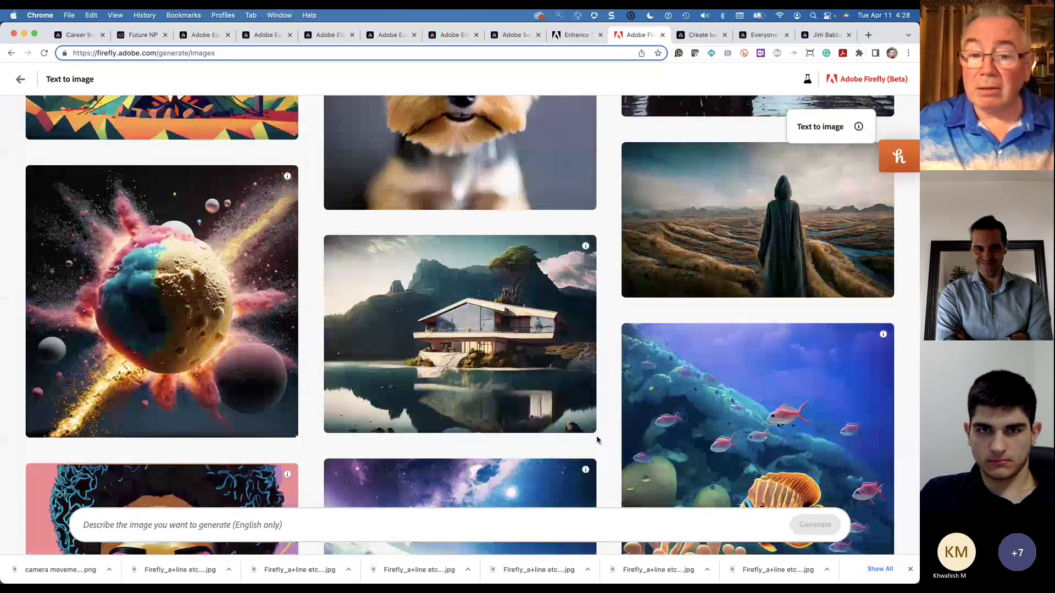
pyautogui.scroll(-3, 597, 440)
pyautogui.scroll(-1, 597, 440)
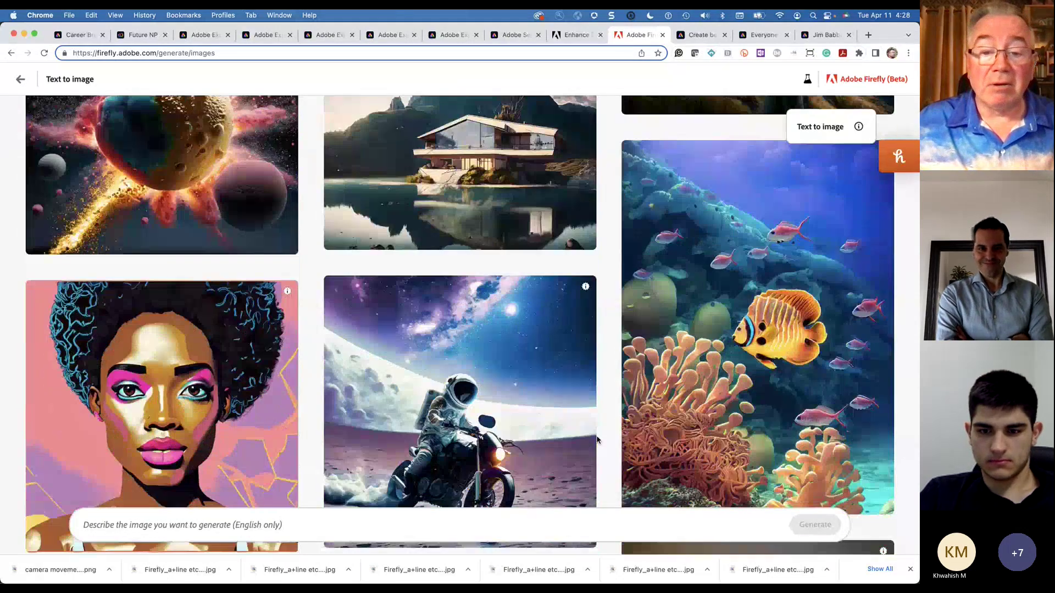
pyautogui.scroll(-3, 596, 437)
pyautogui.moveTo(486, 376)
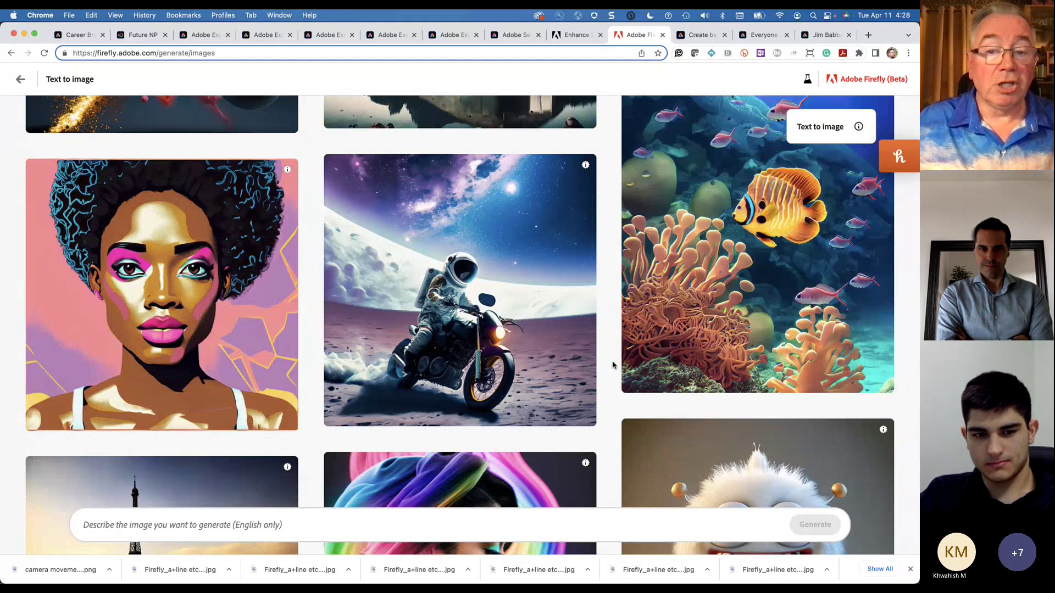
pyautogui.scroll(-3, 613, 366)
pyautogui.scroll(-2, 613, 366)
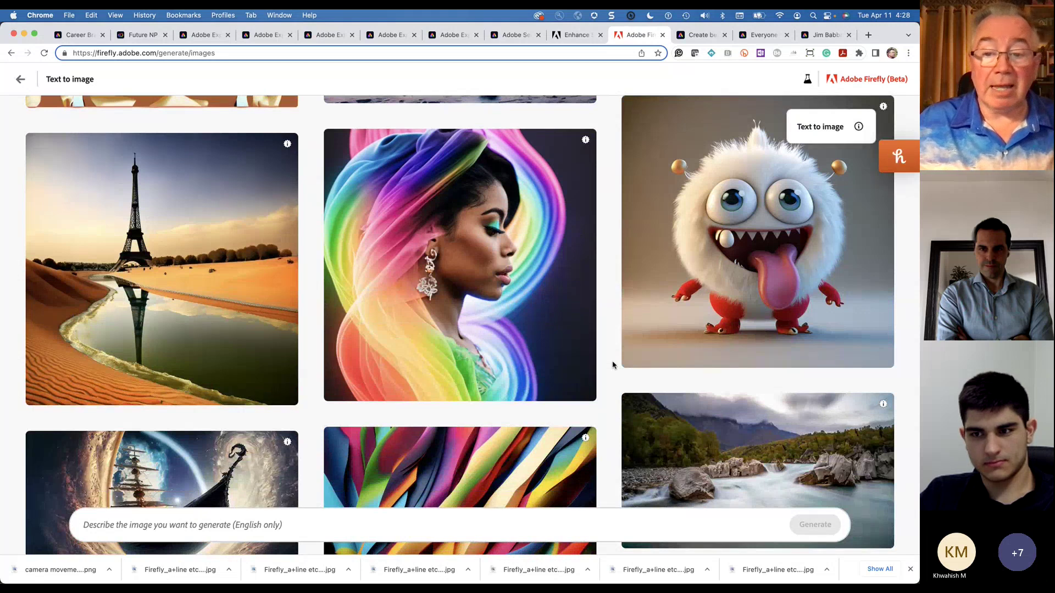
pyautogui.scroll(-2, 613, 365)
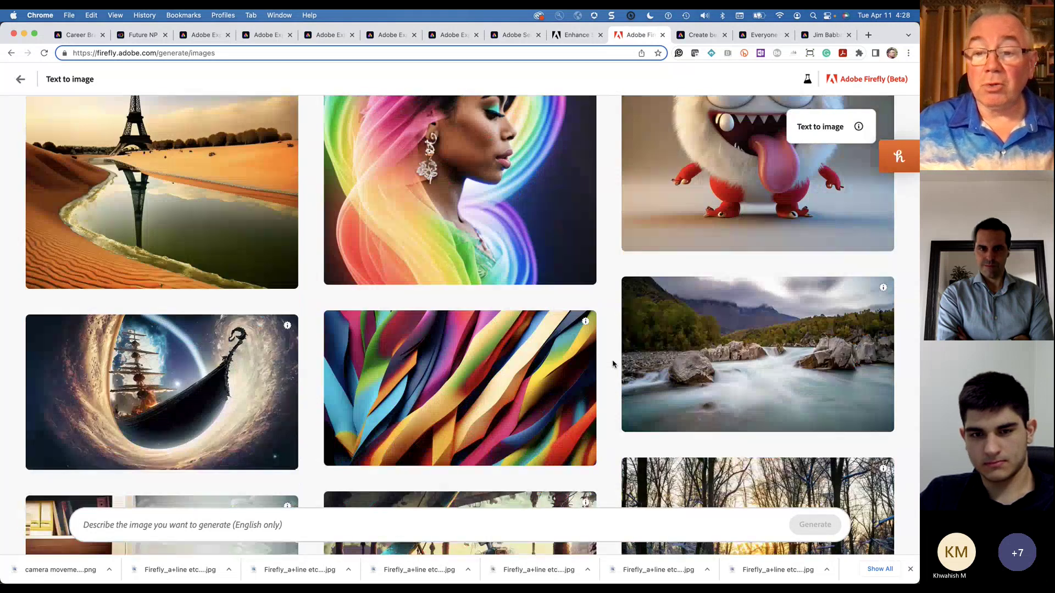
pyautogui.moveTo(714, 446)
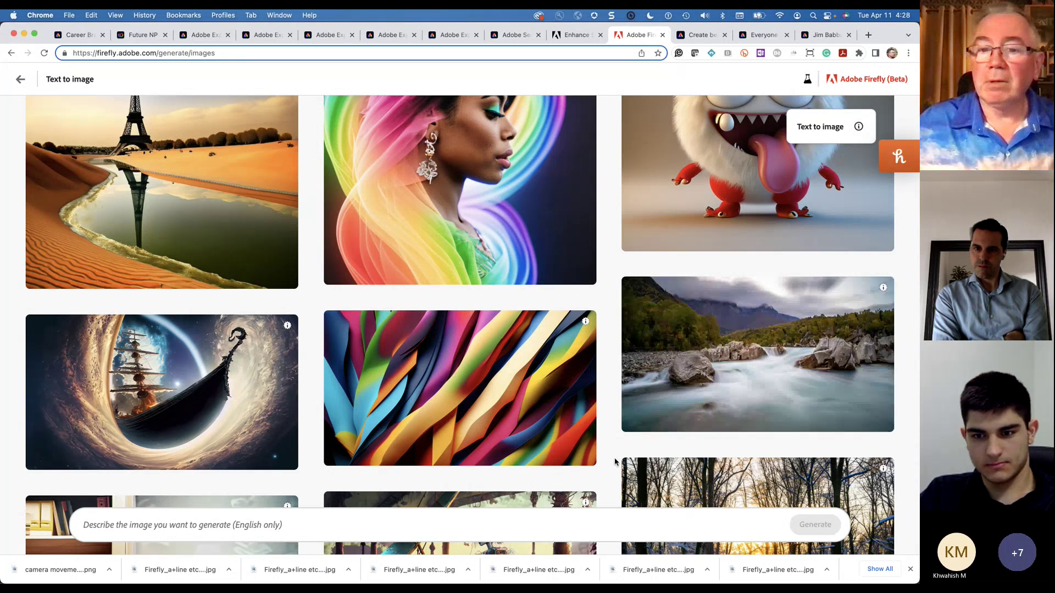
pyautogui.scroll(-5, 603, 413)
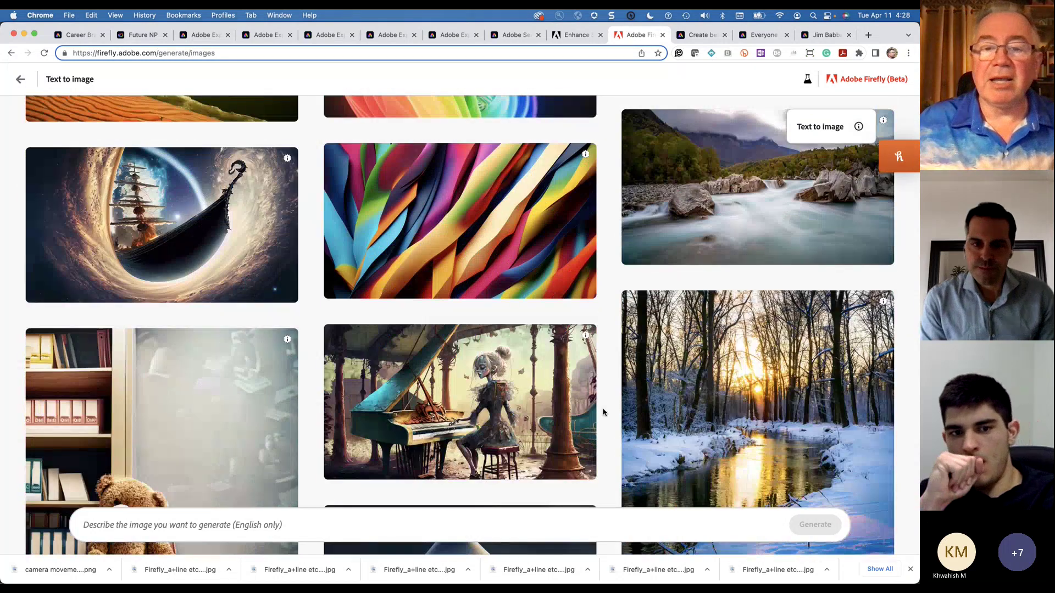
pyautogui.scroll(-5, 603, 412)
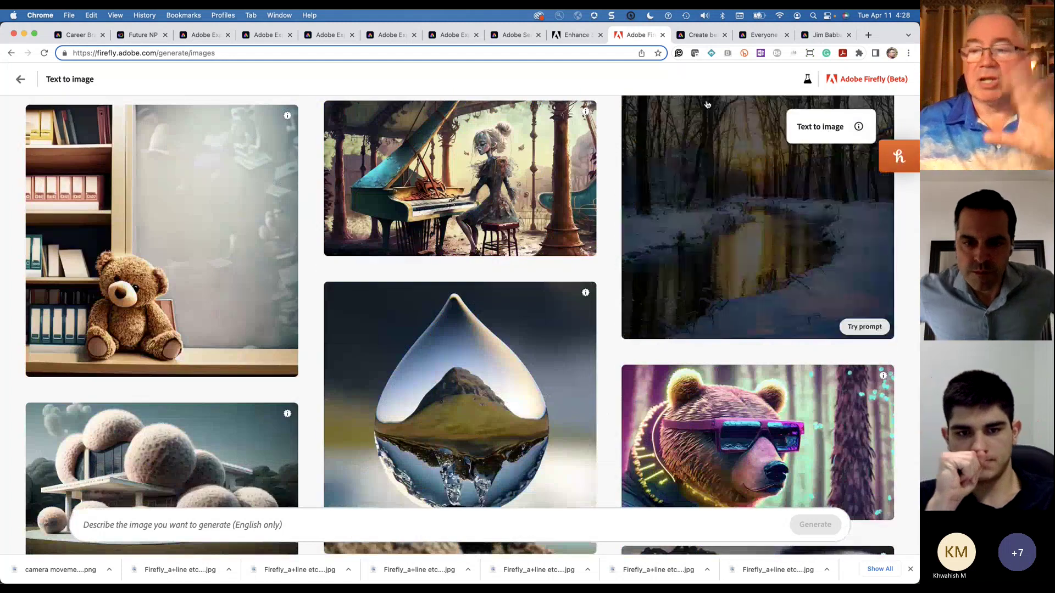
# Switch to the Microsoft Teams meeting window.
pyautogui.press('super+Tab')
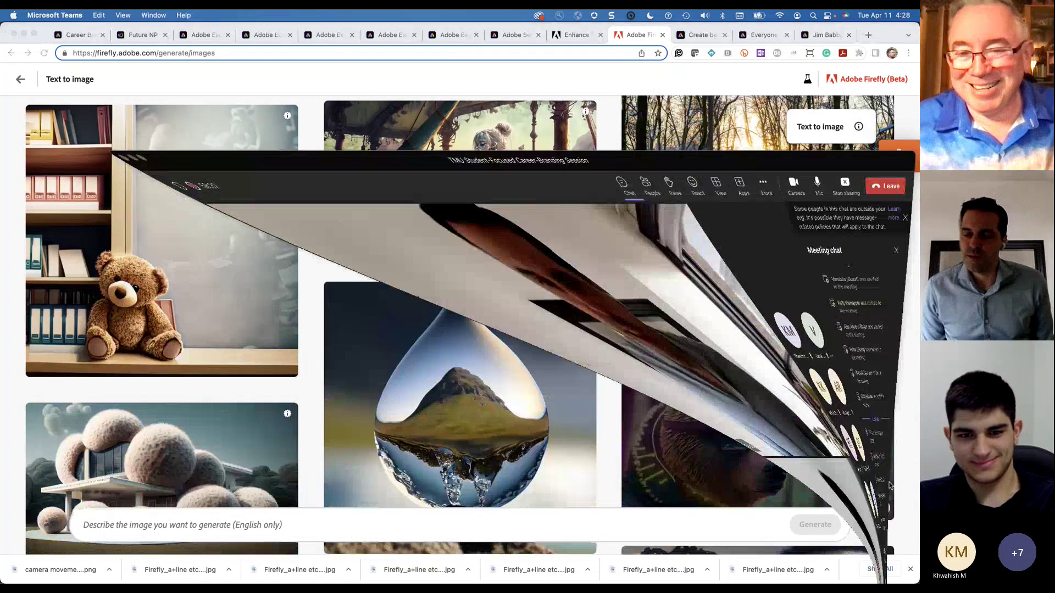